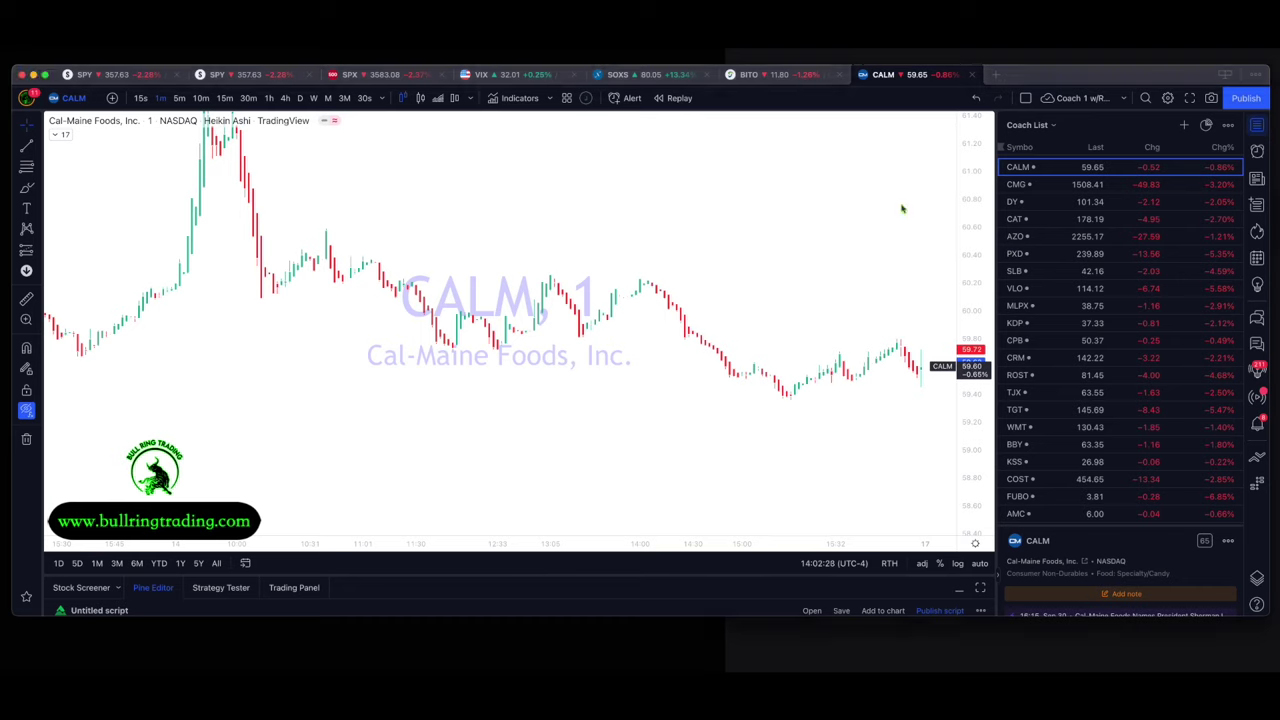
{"action": "left_click_drag", "start_coordinate": [966, 195], "coordinate": [972, 303]}
{"action": "scroll", "coordinate": [820, 297], "scroll_direction": "left", "scroll_amount": 5}
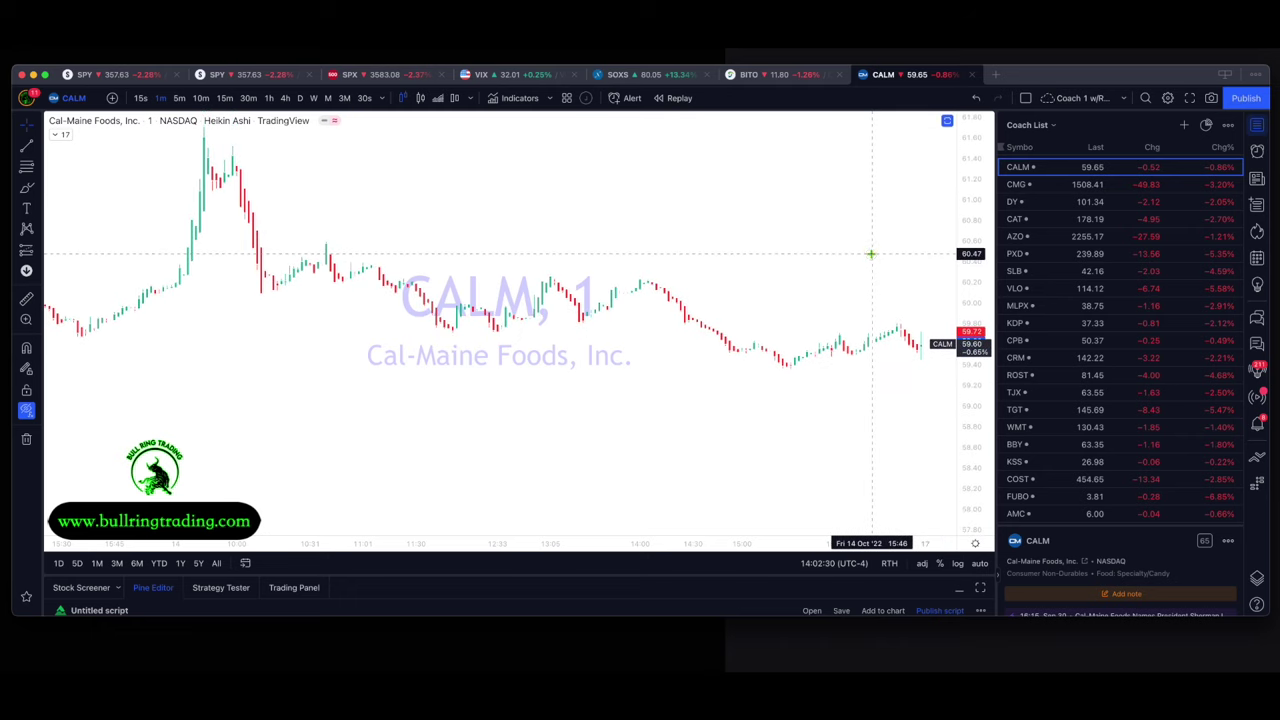
{"action": "left_click_drag", "start_coordinate": [836, 290], "coordinate": [748, 297]}
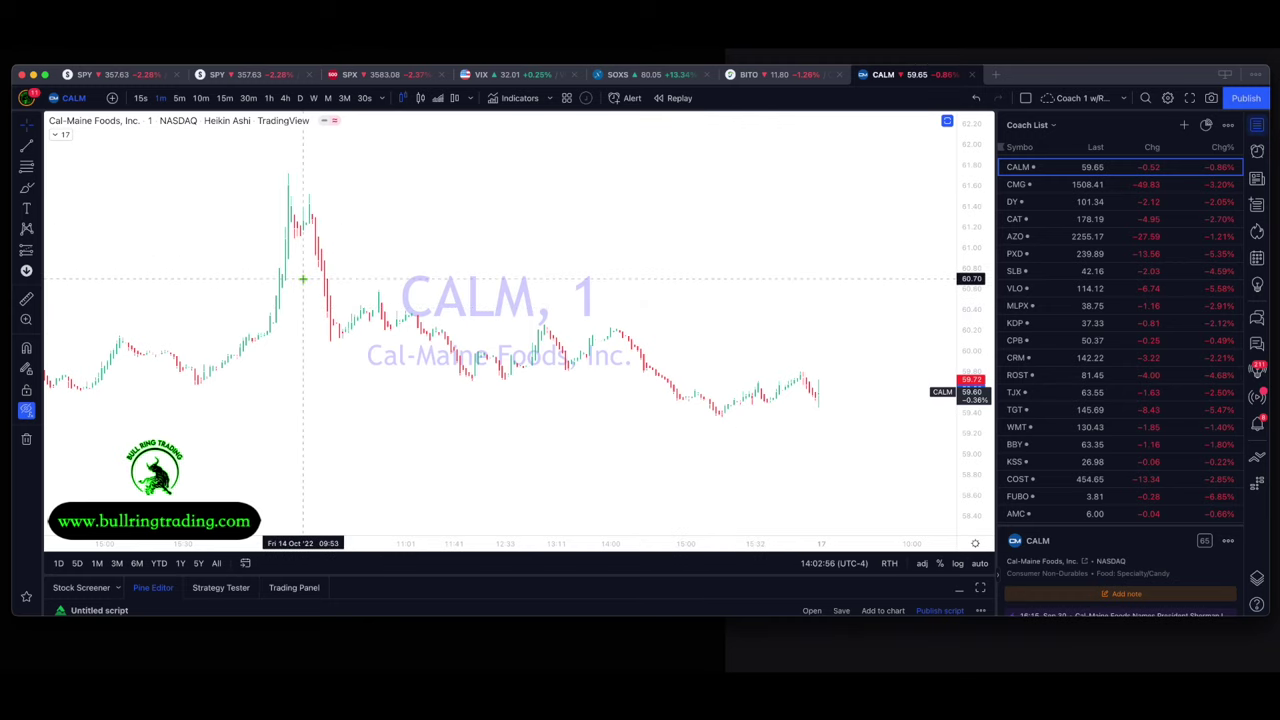
{"action": "left_click", "coordinate": [60, 134]}
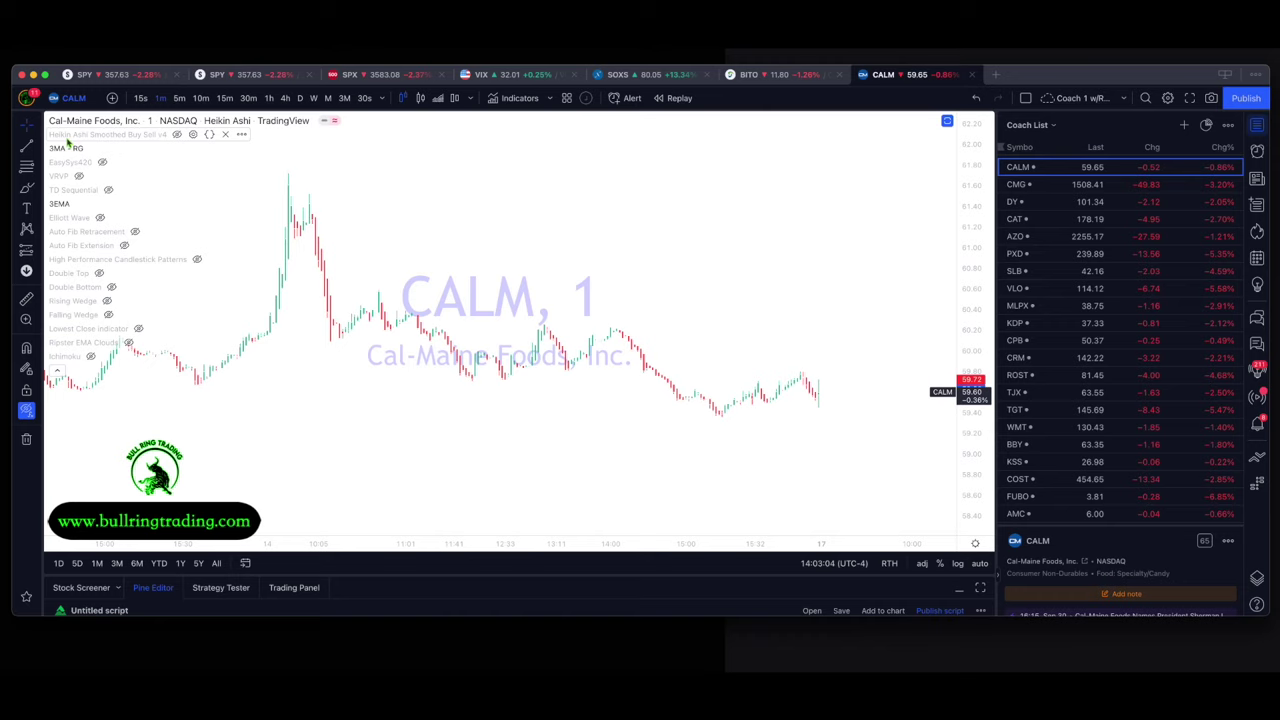
{"action": "left_click", "coordinate": [60, 372]}
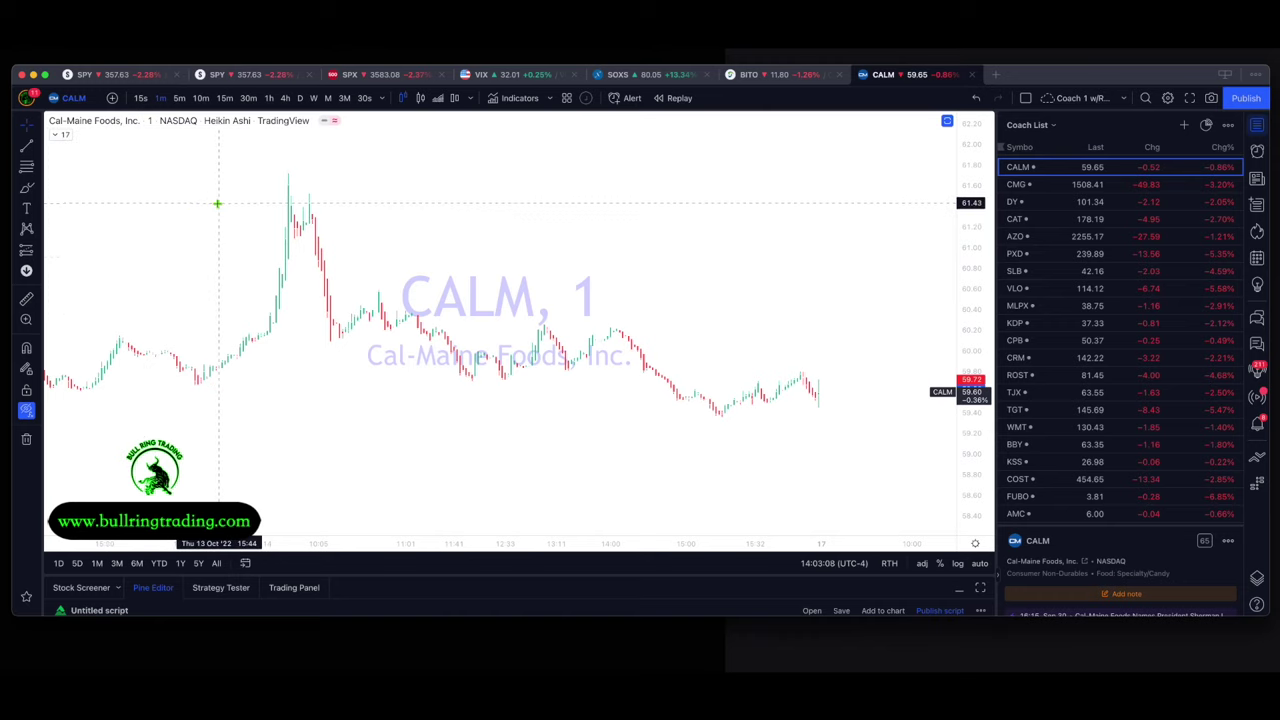
- Set the CALM chart to the 1-hour interval
{"action": "left_click", "coordinate": [270, 97]}
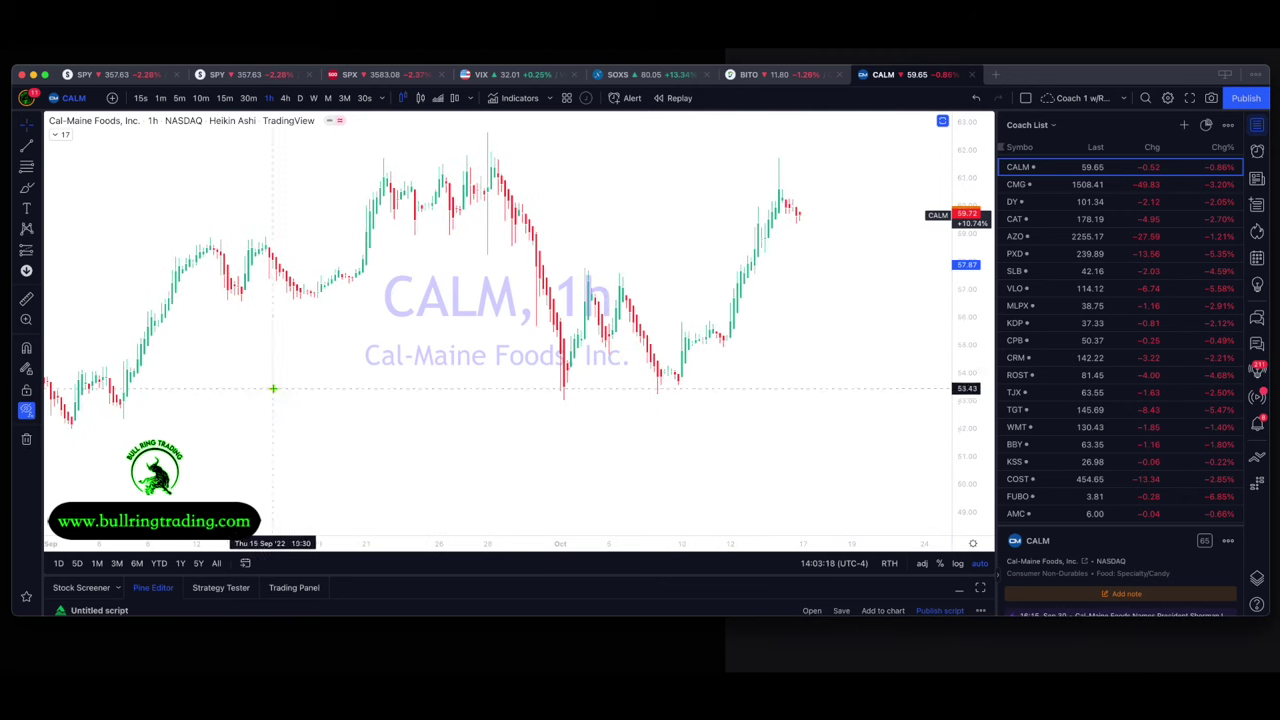
{"action": "left_click", "coordinate": [286, 99]}
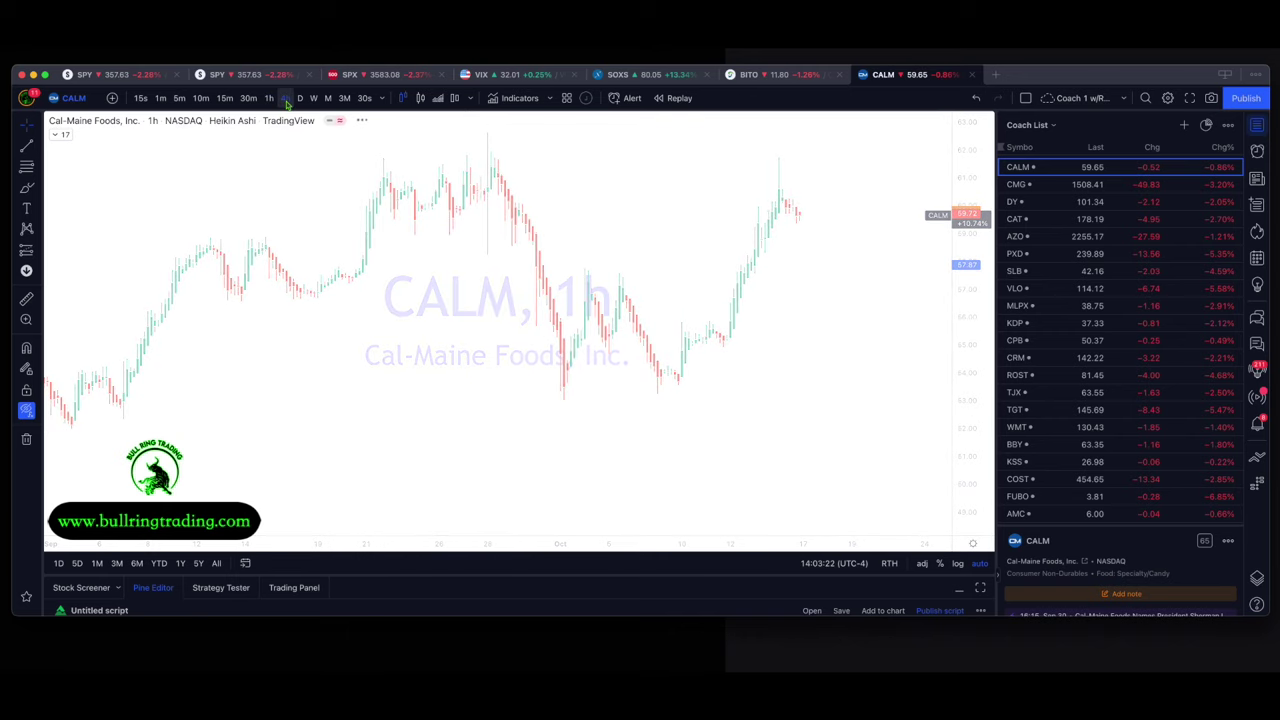
{"action": "left_click", "coordinate": [269, 98]}
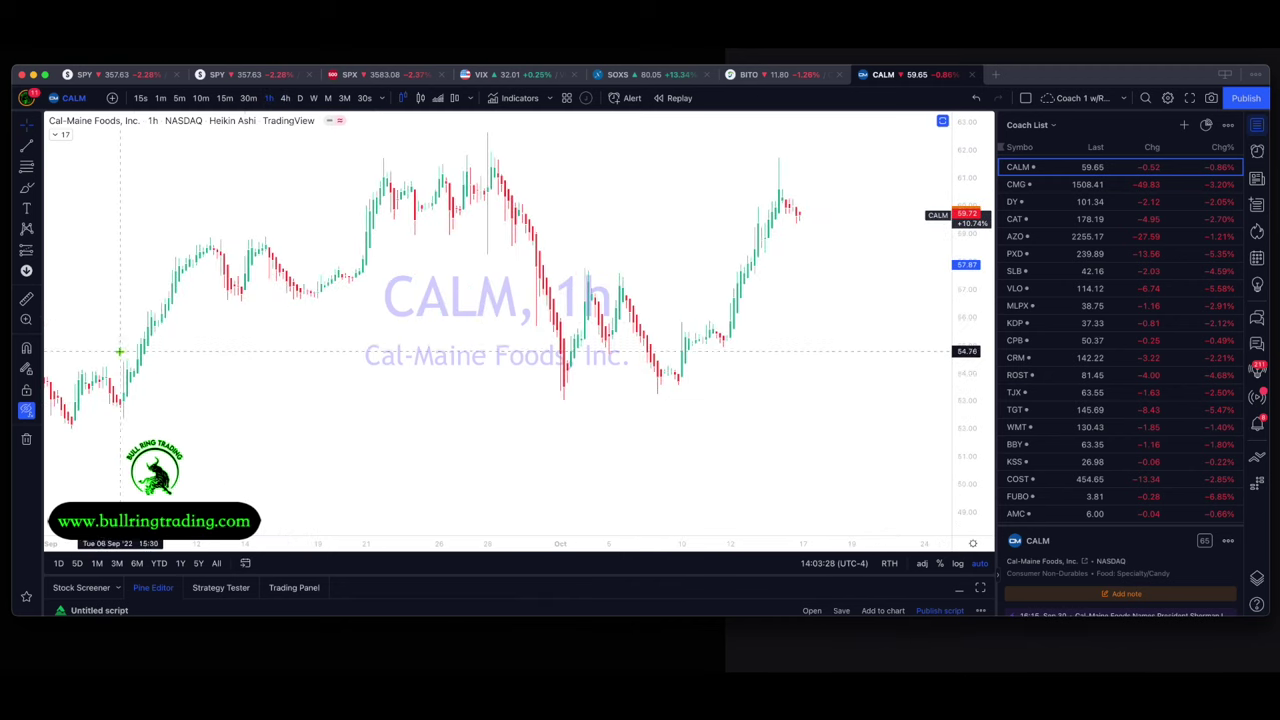
- Draw a Regression Trend channel from the 1 Sep 2022 15:30 low to 19 Sep 2022 09:30
{"action": "left_click", "coordinate": [37, 150]}
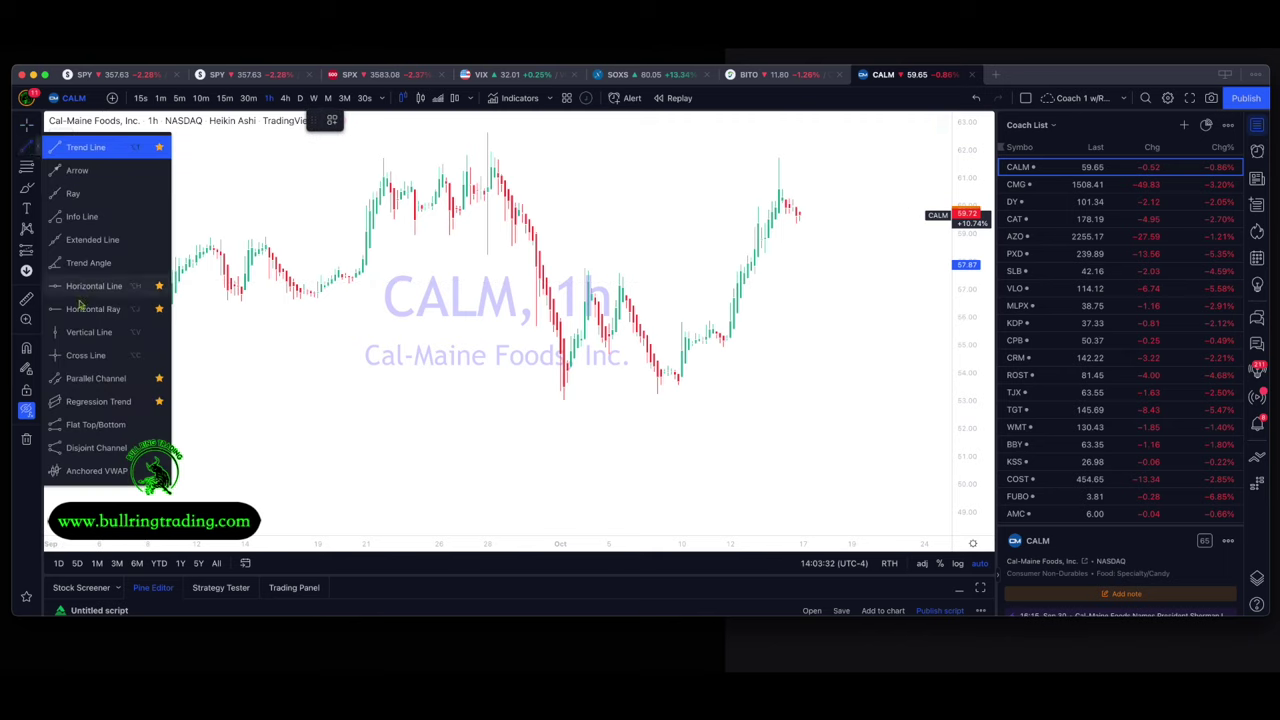
{"action": "left_click", "coordinate": [108, 404]}
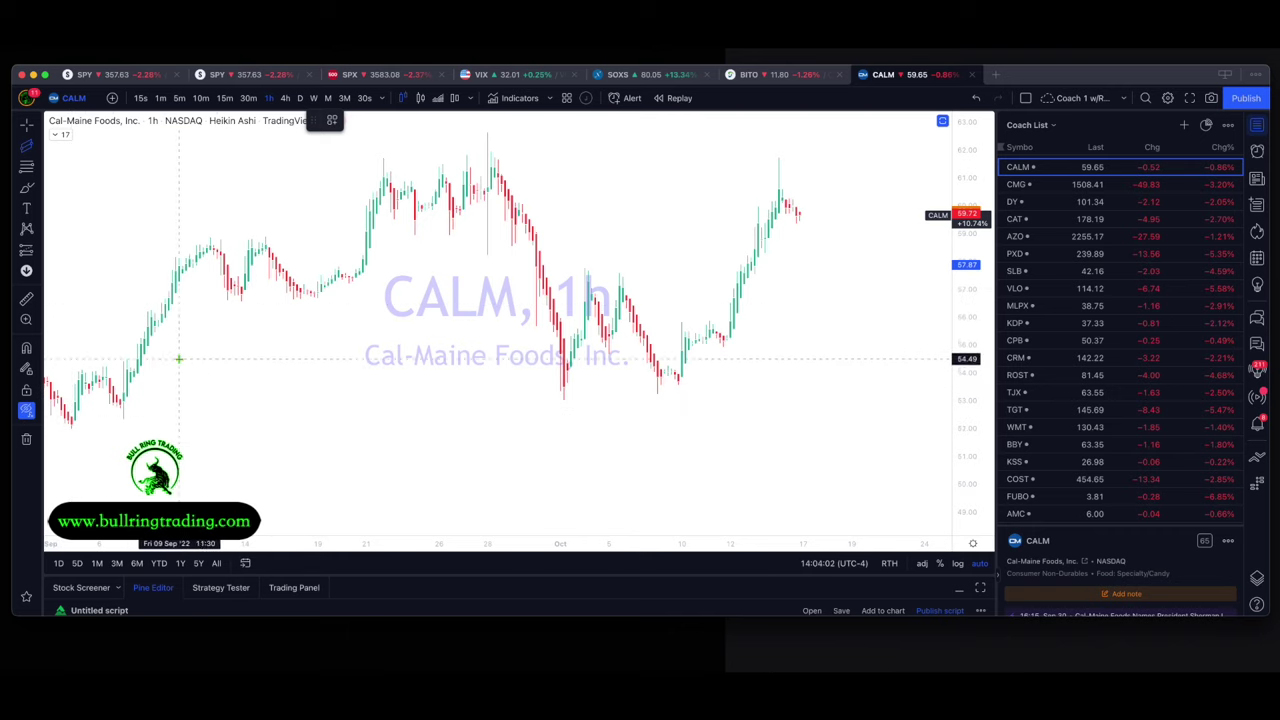
{"action": "left_click", "coordinate": [71, 427]}
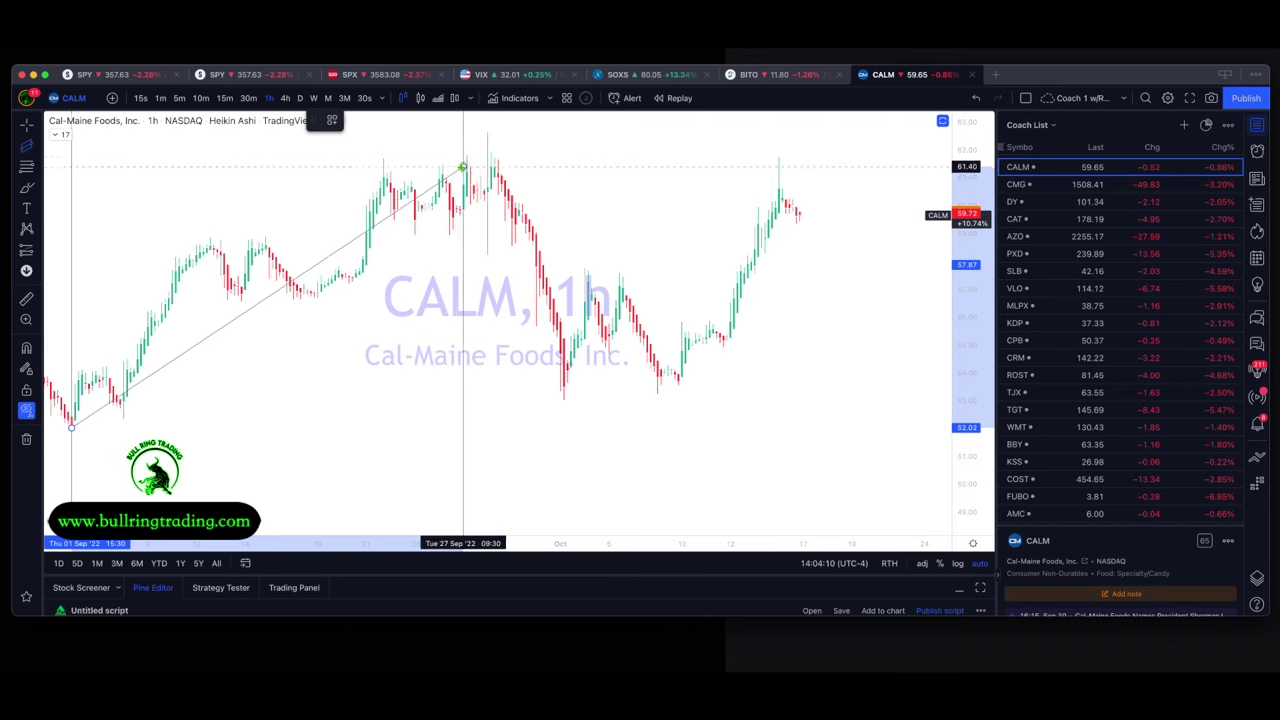
{"action": "left_click", "coordinate": [316, 253]}
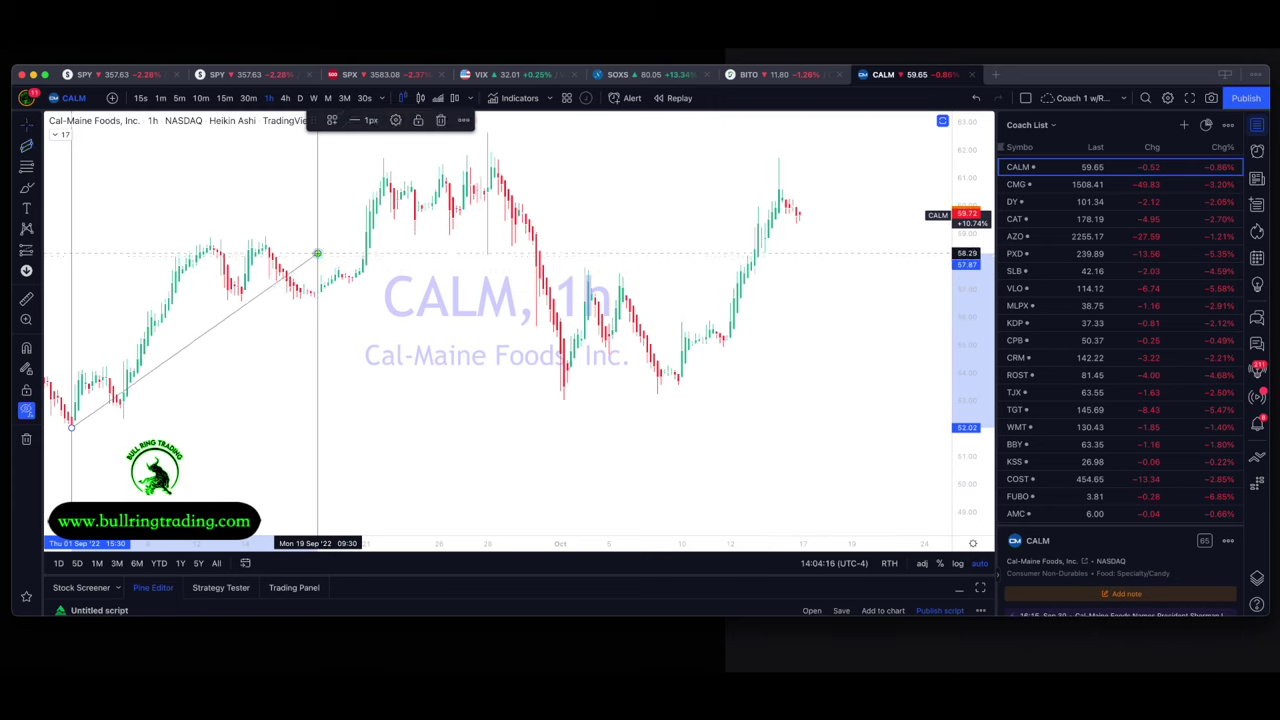
{"action": "left_click", "coordinate": [317, 253]}
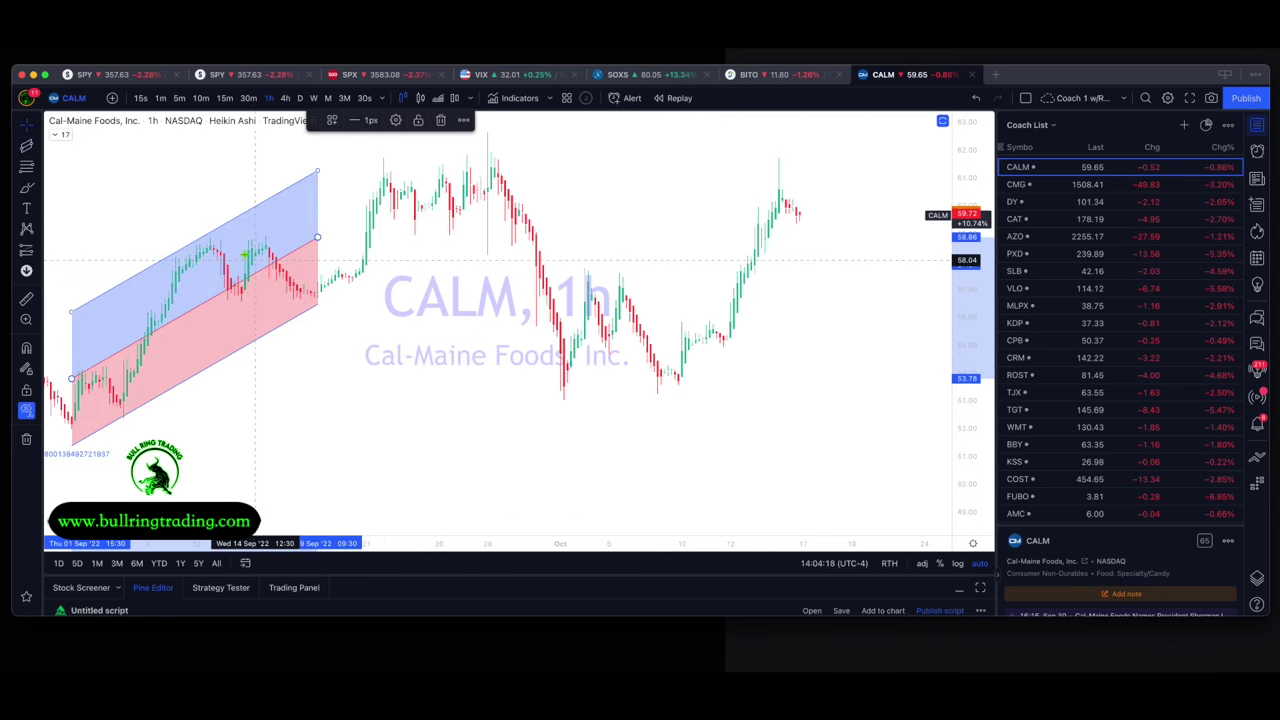
- Add an upward-pointing Arrow Marker below the regression channel's end around 19 Sep, from about 51.11 to 54.32
{"action": "left_click", "coordinate": [28, 205]}
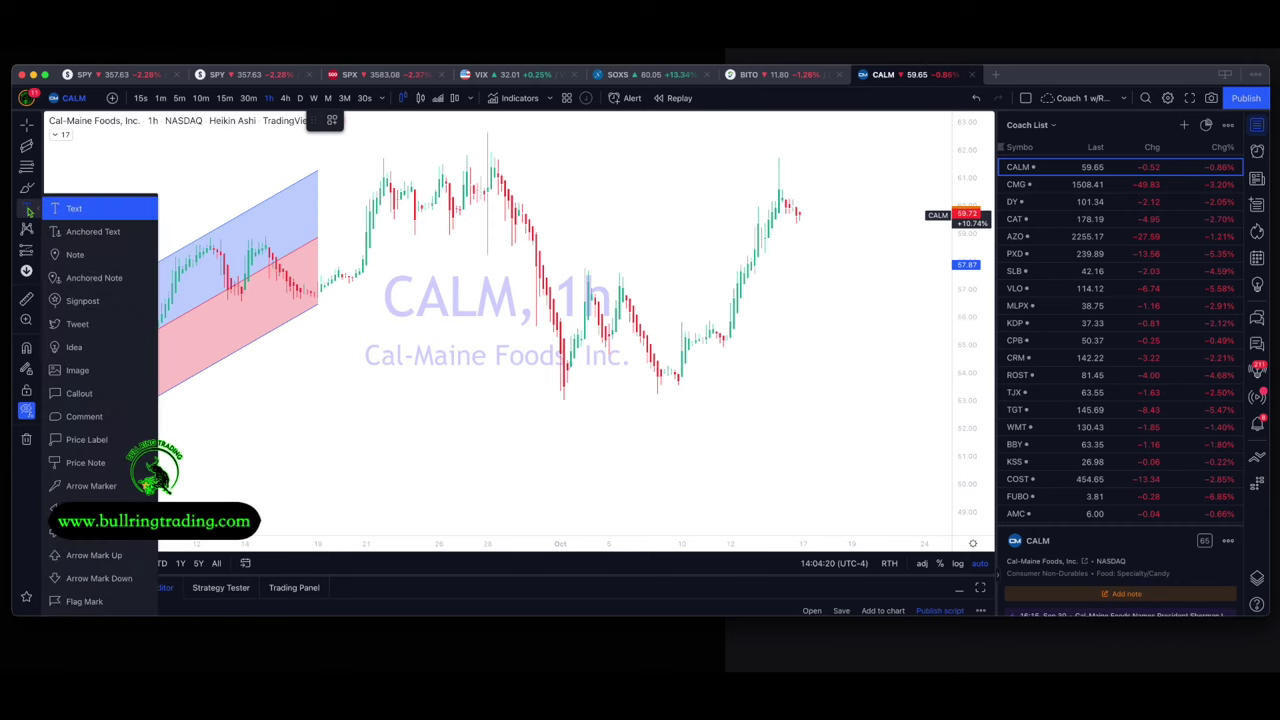
{"action": "left_click", "coordinate": [83, 486]}
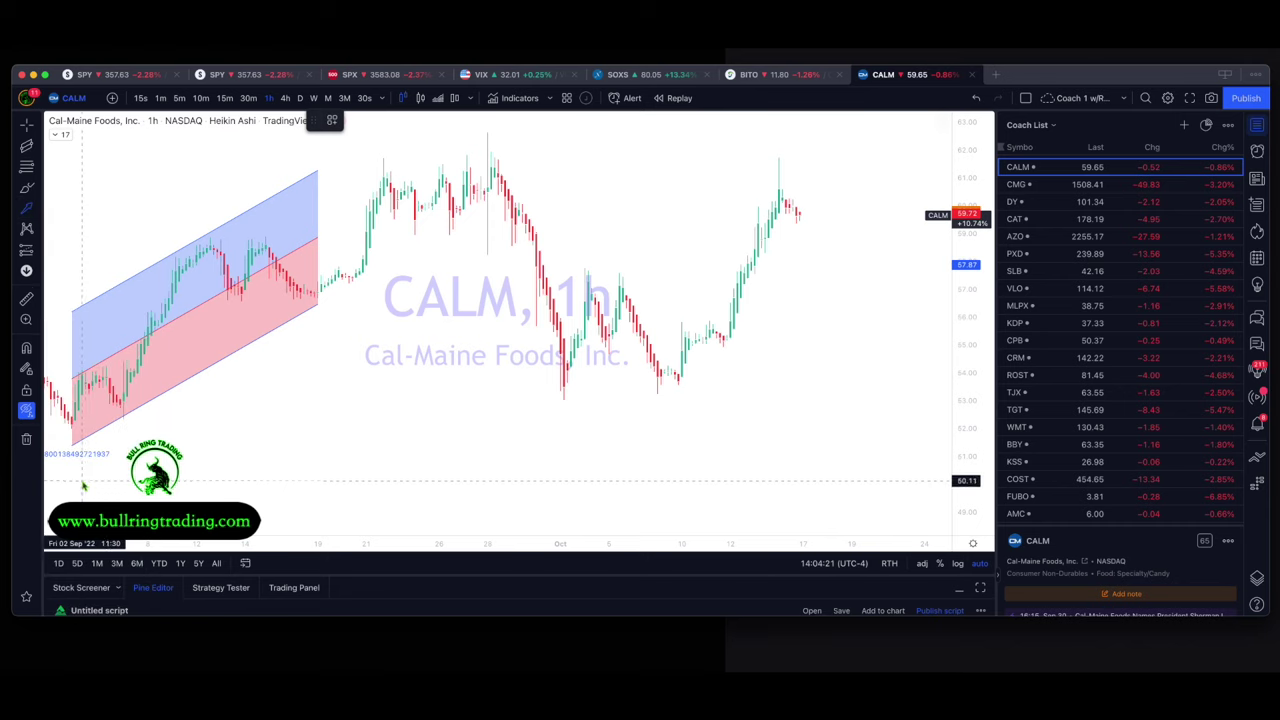
{"action": "left_click", "coordinate": [320, 453]}
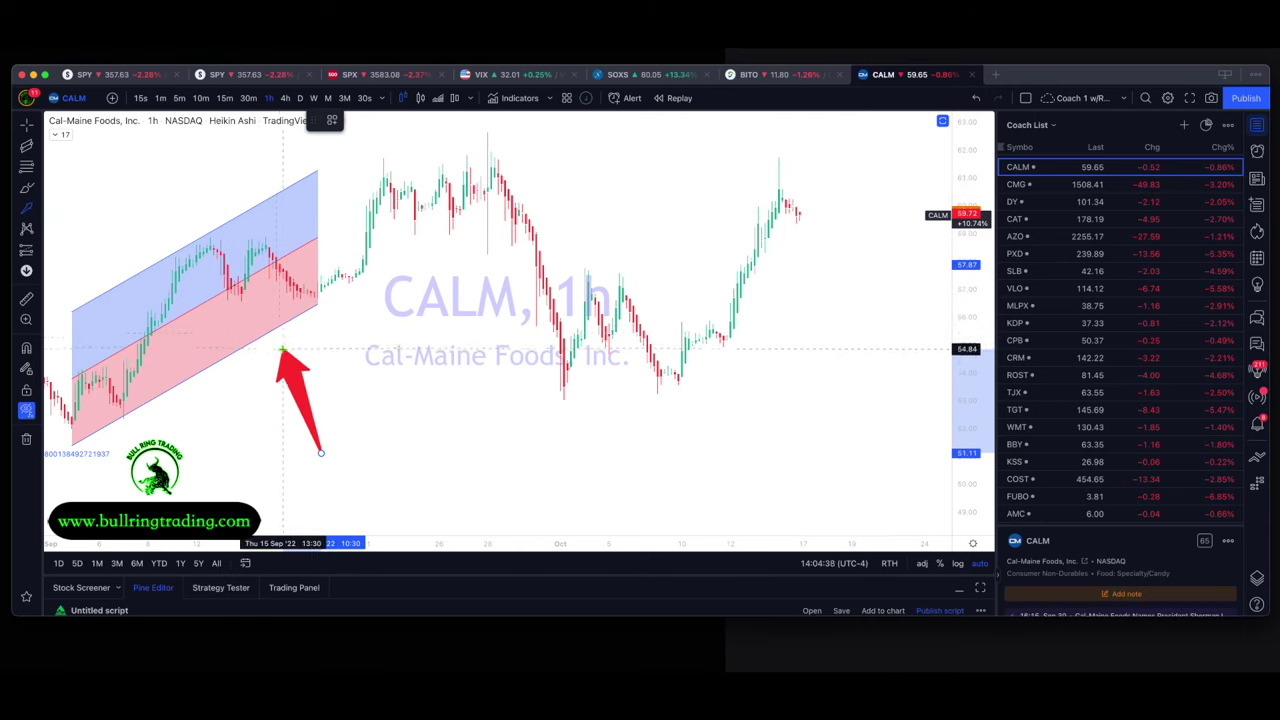
{"action": "left_click", "coordinate": [324, 363]}
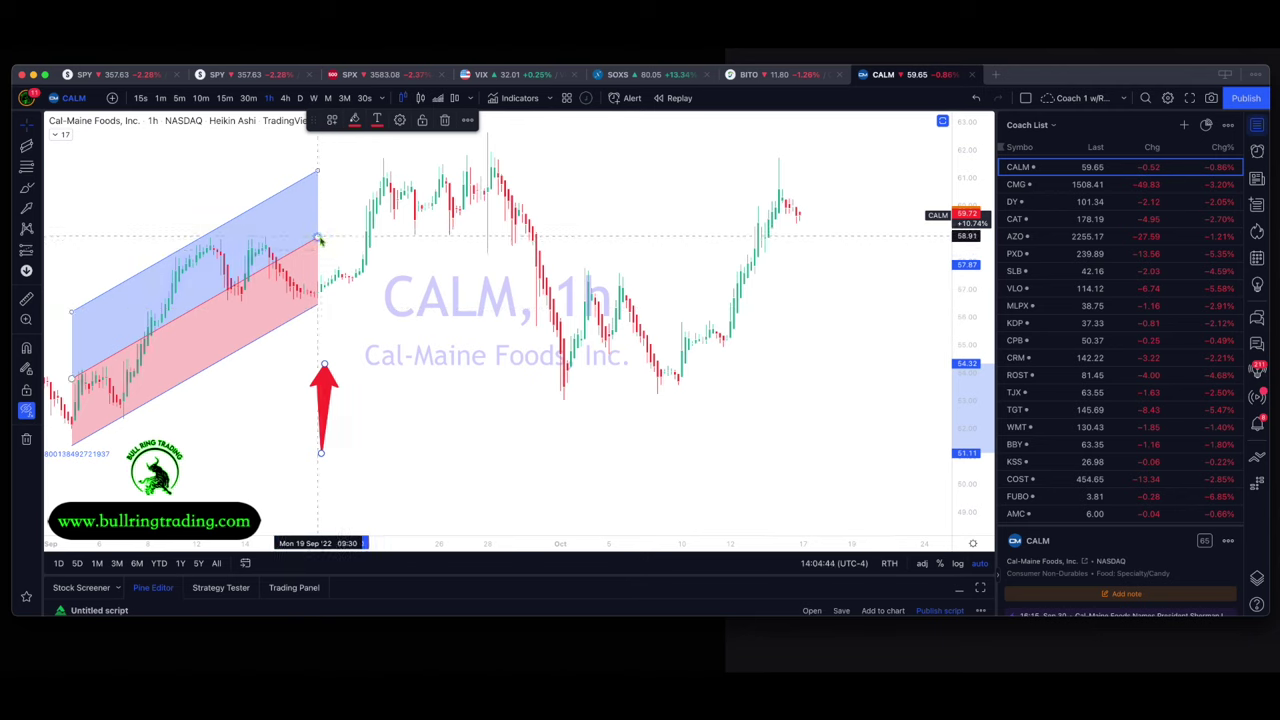
- Extend the regression channel's end point in stages to 21 Sep 2022 at 09:30
{"action": "left_click", "coordinate": [319, 240]}
{"action": "left_click_drag", "start_coordinate": [319, 240], "coordinate": [331, 291]}
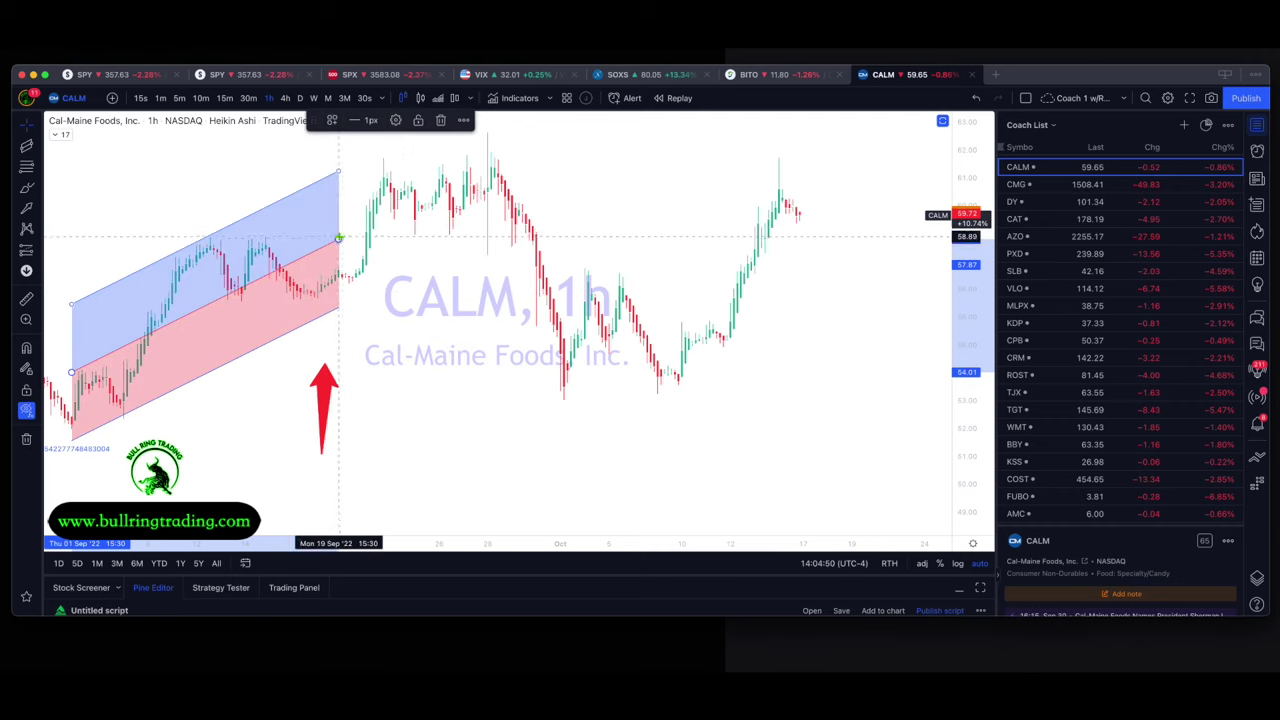
{"action": "left_click_drag", "start_coordinate": [340, 240], "coordinate": [366, 232]}
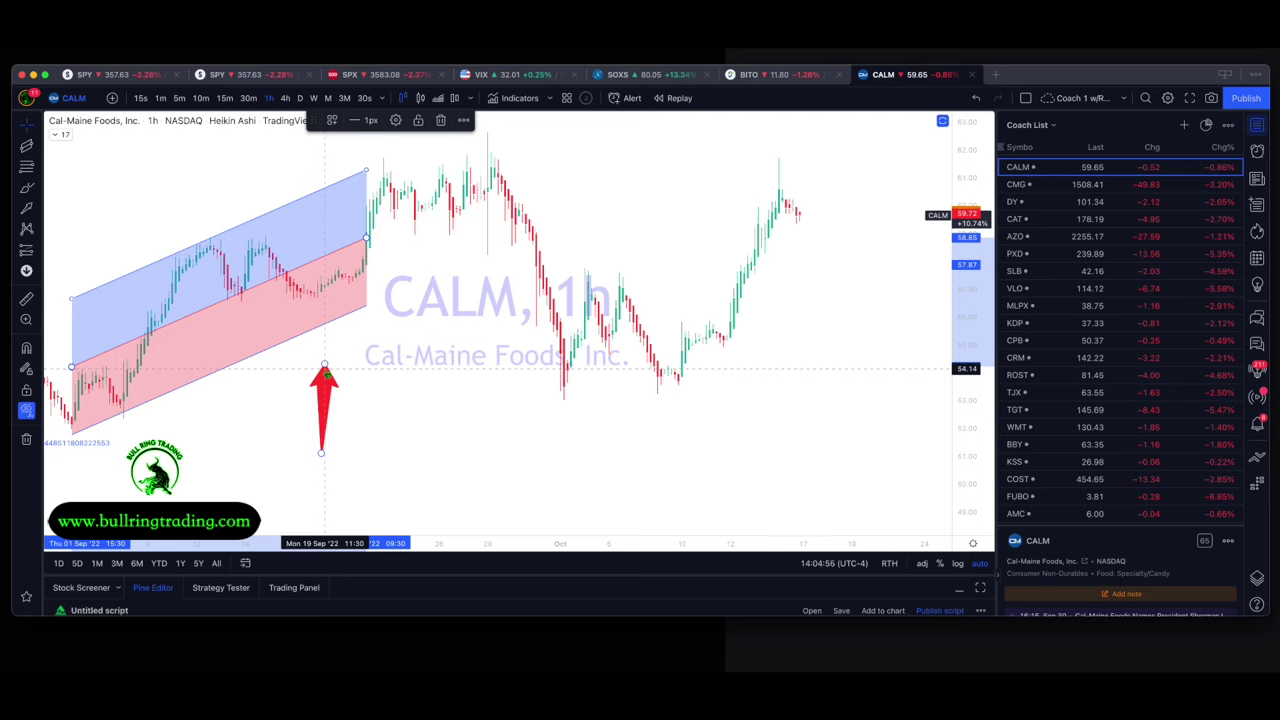
- Point the arrow marker's tip at successive lows and highs inside the channel, finishing below it at about 54.76
{"action": "left_click_drag", "start_coordinate": [323, 366], "coordinate": [241, 297]}
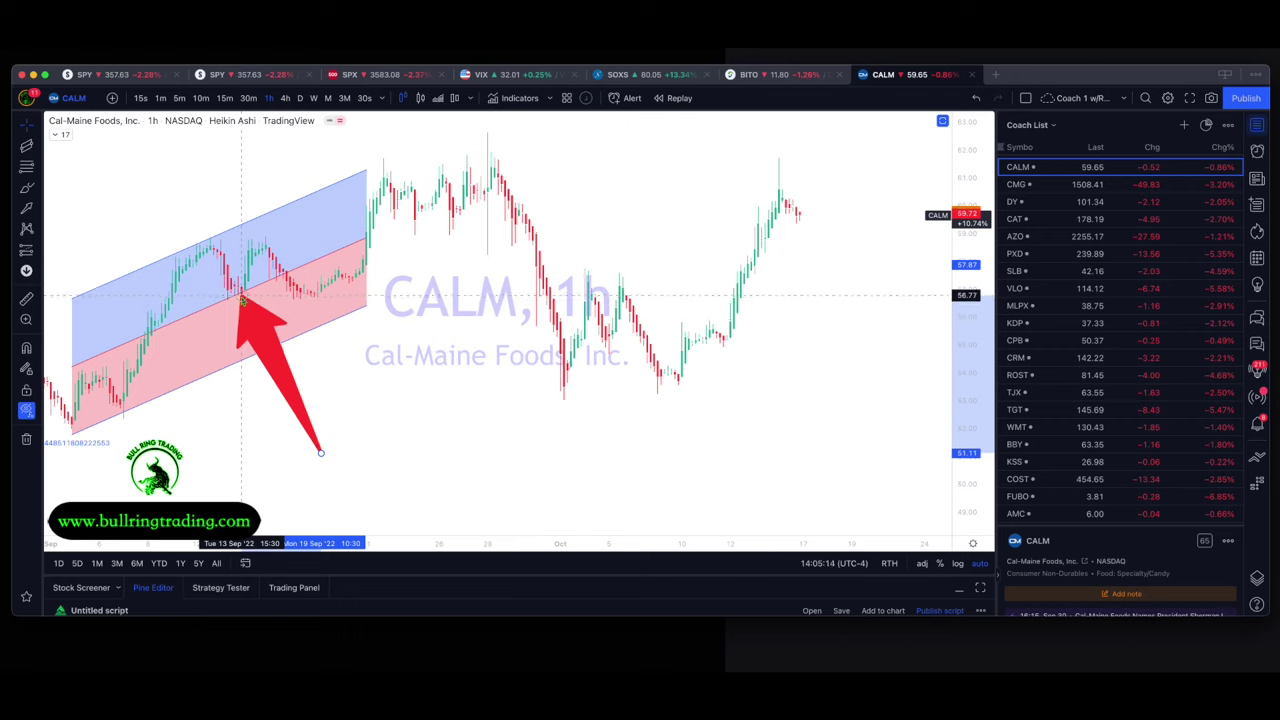
{"action": "left_click_drag", "start_coordinate": [241, 297], "coordinate": [264, 336]}
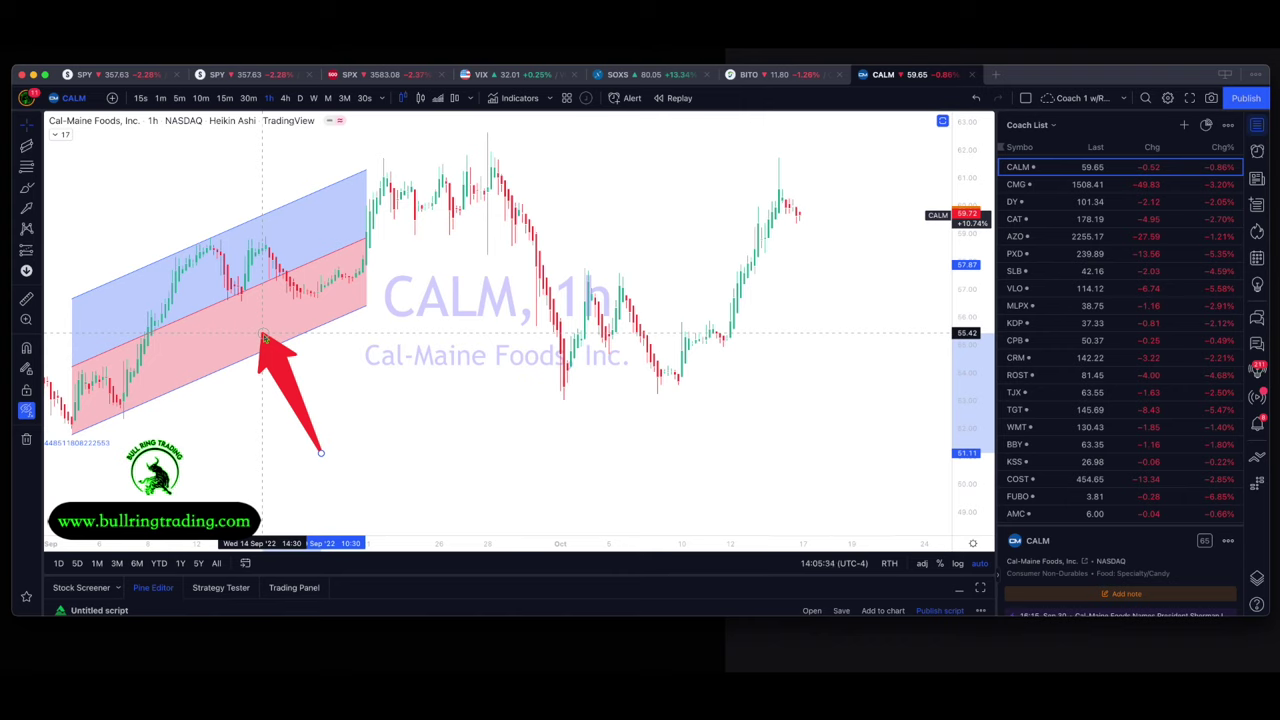
{"action": "left_click_drag", "start_coordinate": [264, 336], "coordinate": [127, 418]}
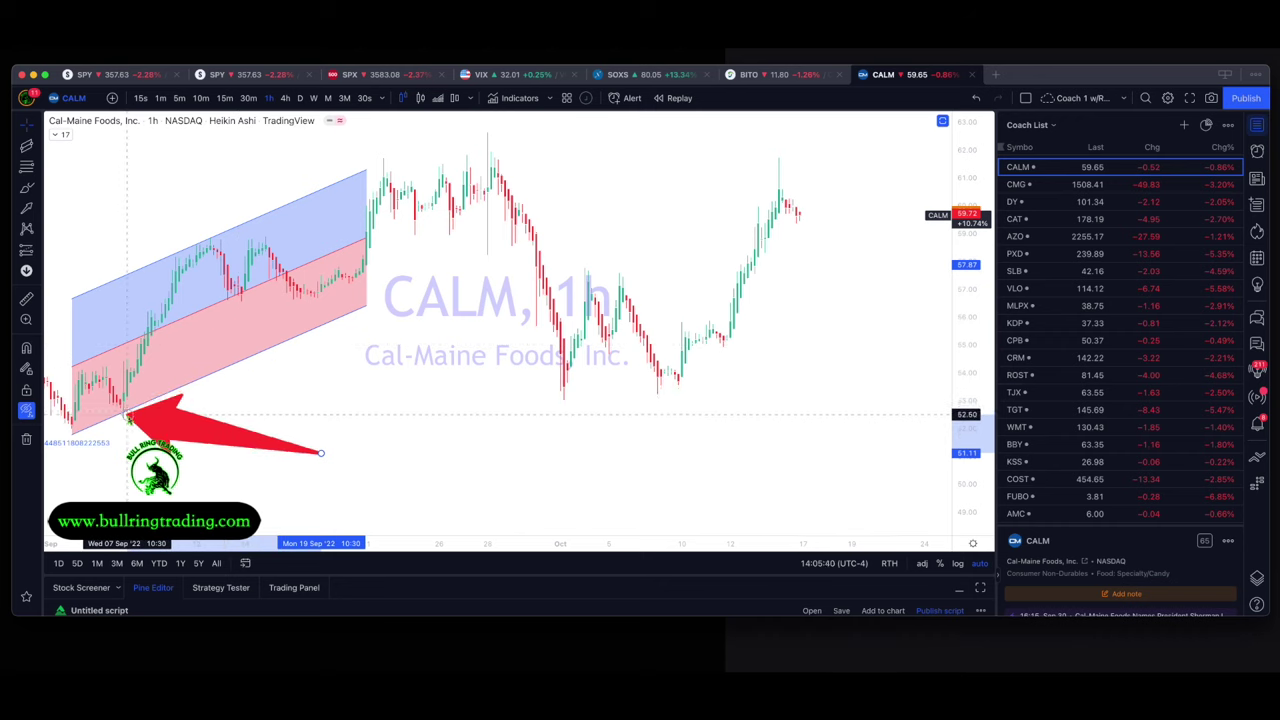
{"action": "left_click_drag", "start_coordinate": [127, 418], "coordinate": [146, 373]}
{"action": "left_click_drag", "start_coordinate": [163, 342], "coordinate": [211, 245]}
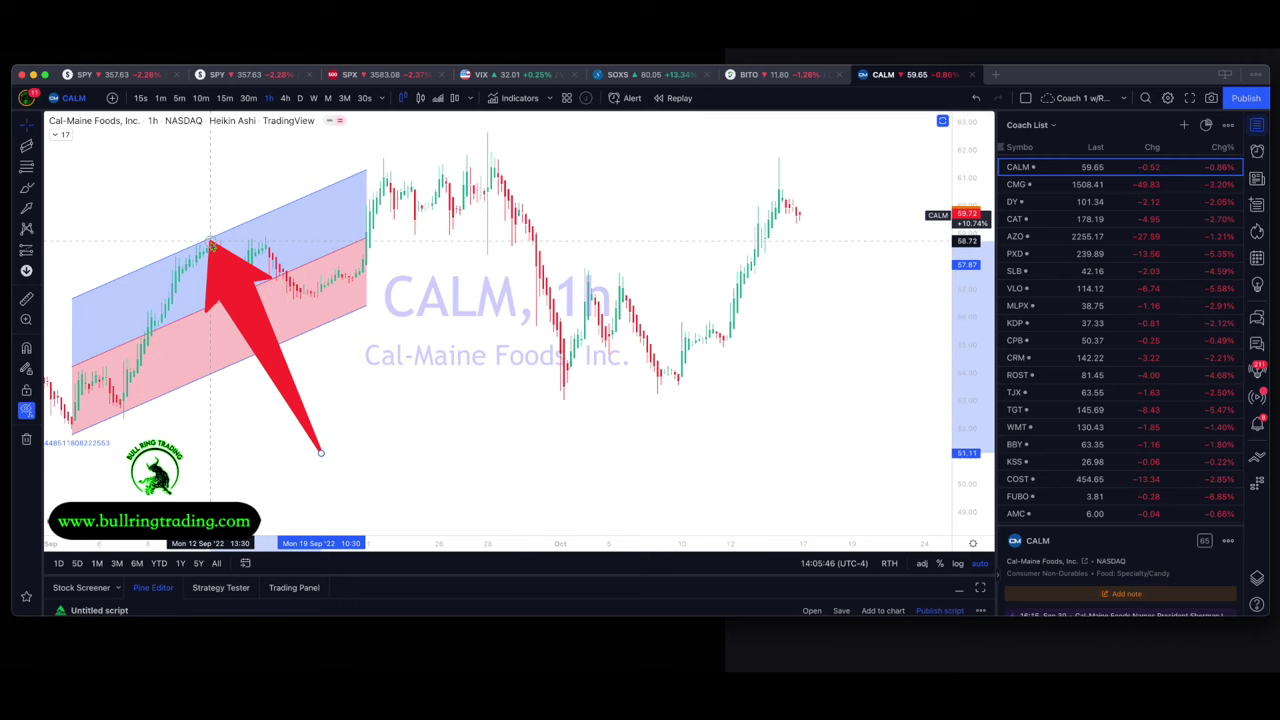
{"action": "mouse_move", "coordinate": [211, 245]}
{"action": "left_mouse_down"}
{"action": "mouse_move", "coordinate": [242, 343]}
{"action": "mouse_move", "coordinate": [126, 408]}
{"action": "mouse_move", "coordinate": [132, 315]}
{"action": "mouse_move", "coordinate": [215, 188]}
{"action": "mouse_move", "coordinate": [336, 190]}
{"action": "mouse_move", "coordinate": [370, 262]}
{"action": "mouse_move", "coordinate": [288, 250]}
{"action": "mouse_move", "coordinate": [155, 357]}
{"action": "mouse_move", "coordinate": [257, 410]}
{"action": "mouse_move", "coordinate": [312, 354]}
{"action": "left_mouse_up"}
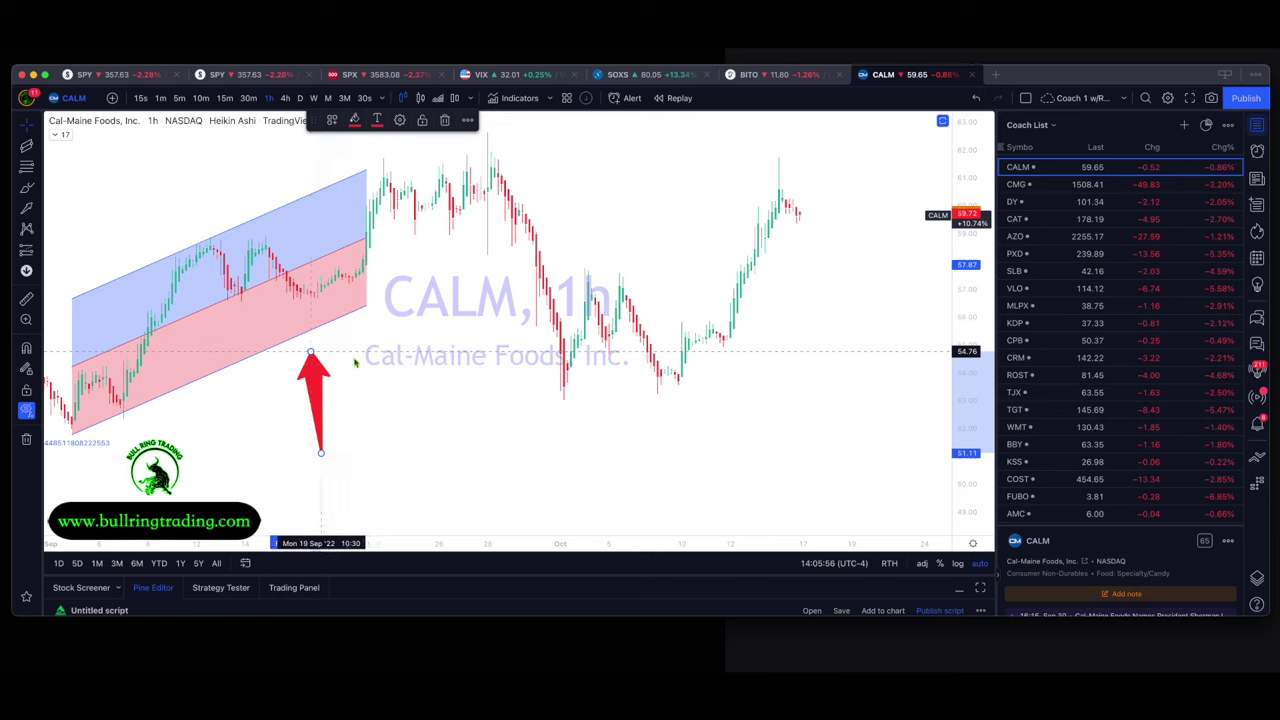
- Extend the regression channel's end point to 28 Sep 2022 at 09:30
{"action": "left_click", "coordinate": [387, 362]}
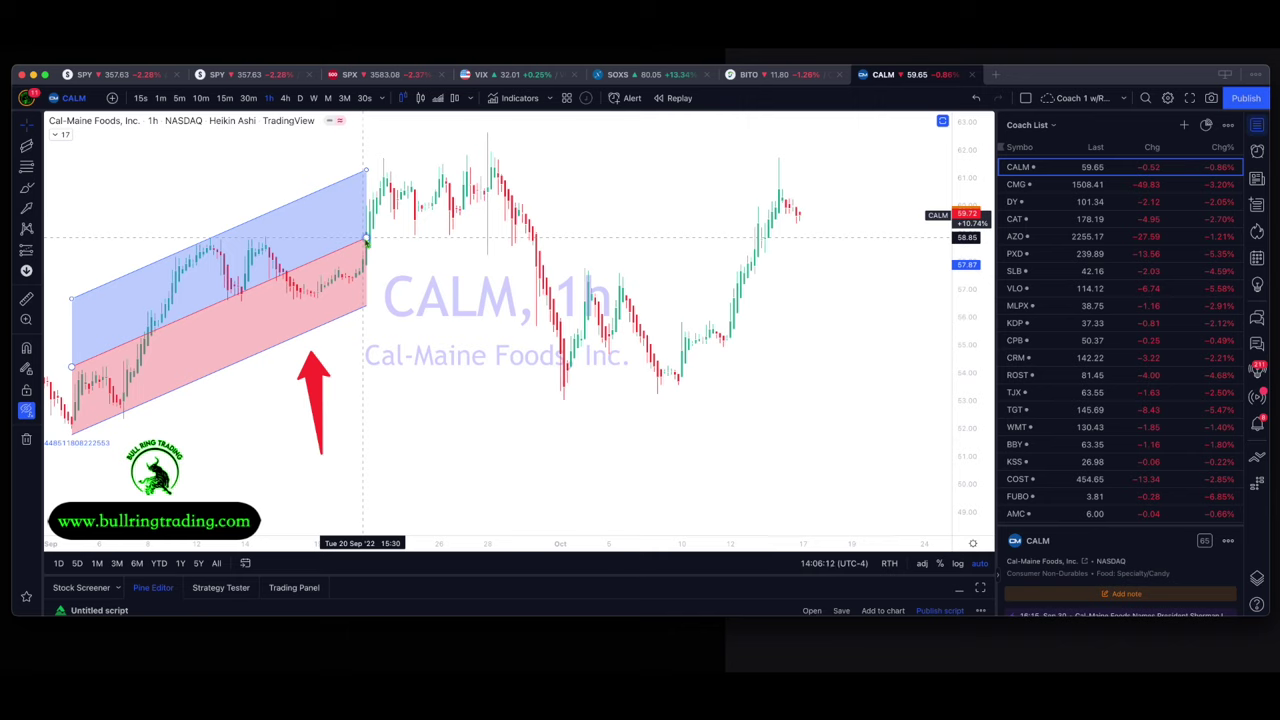
{"action": "left_click", "coordinate": [366, 240]}
{"action": "left_click_drag", "start_coordinate": [366, 240], "coordinate": [488, 188]}
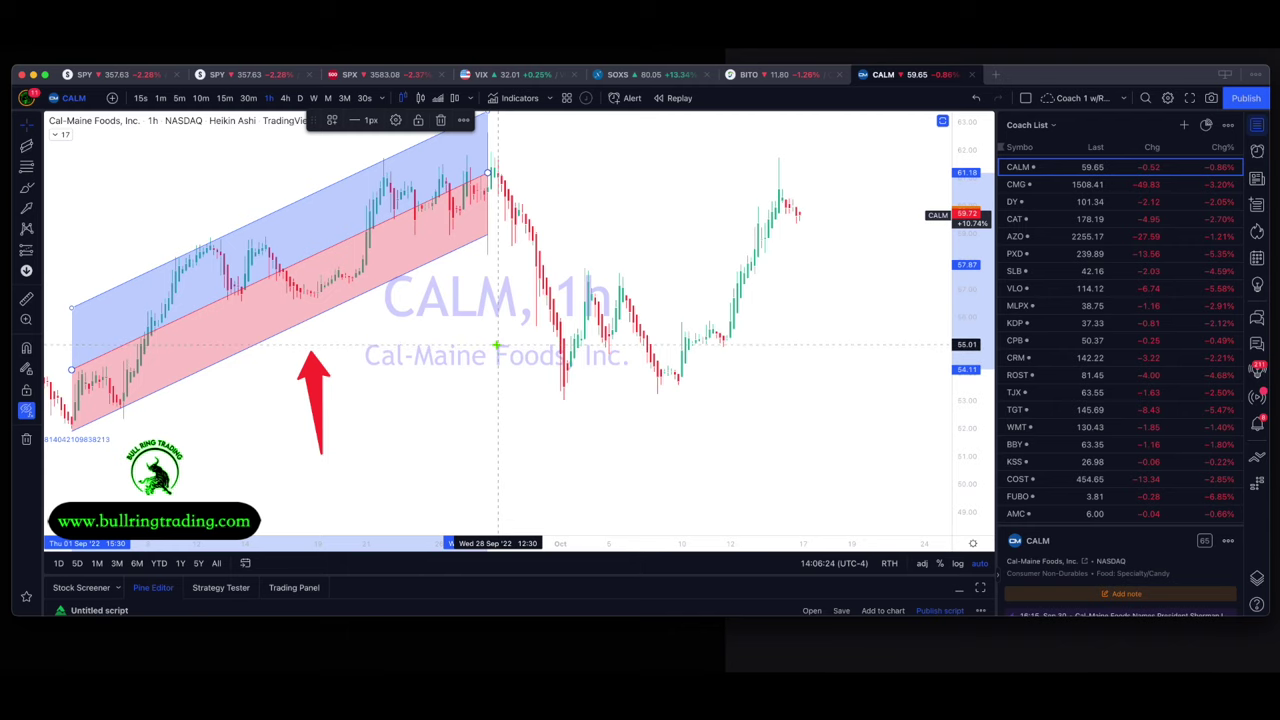
- Move the arrow marker's tip closer to the channel's lower boundary, at about 55.65 on 19 Sep
{"action": "left_click_drag", "start_coordinate": [497, 345], "coordinate": [517, 366]}
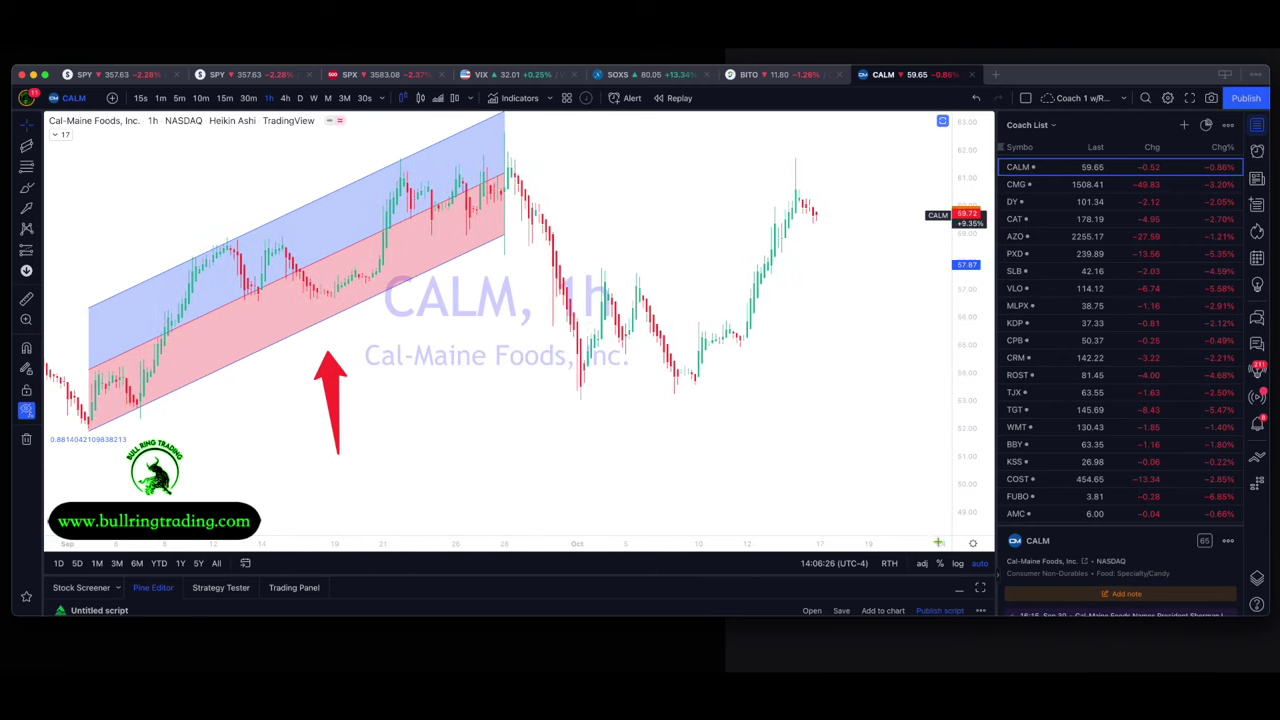
{"action": "left_click_drag", "start_coordinate": [809, 349], "coordinate": [851, 434]}
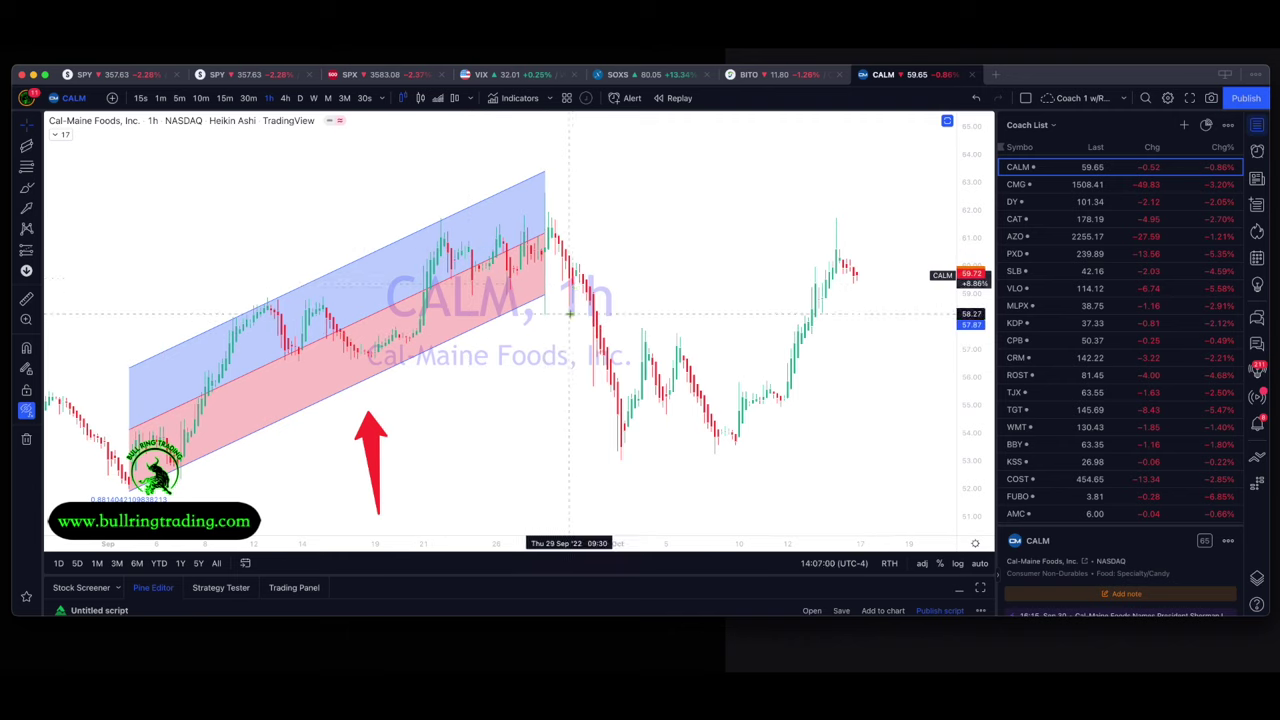
{"action": "left_click_drag", "start_coordinate": [370, 411], "coordinate": [395, 388]}
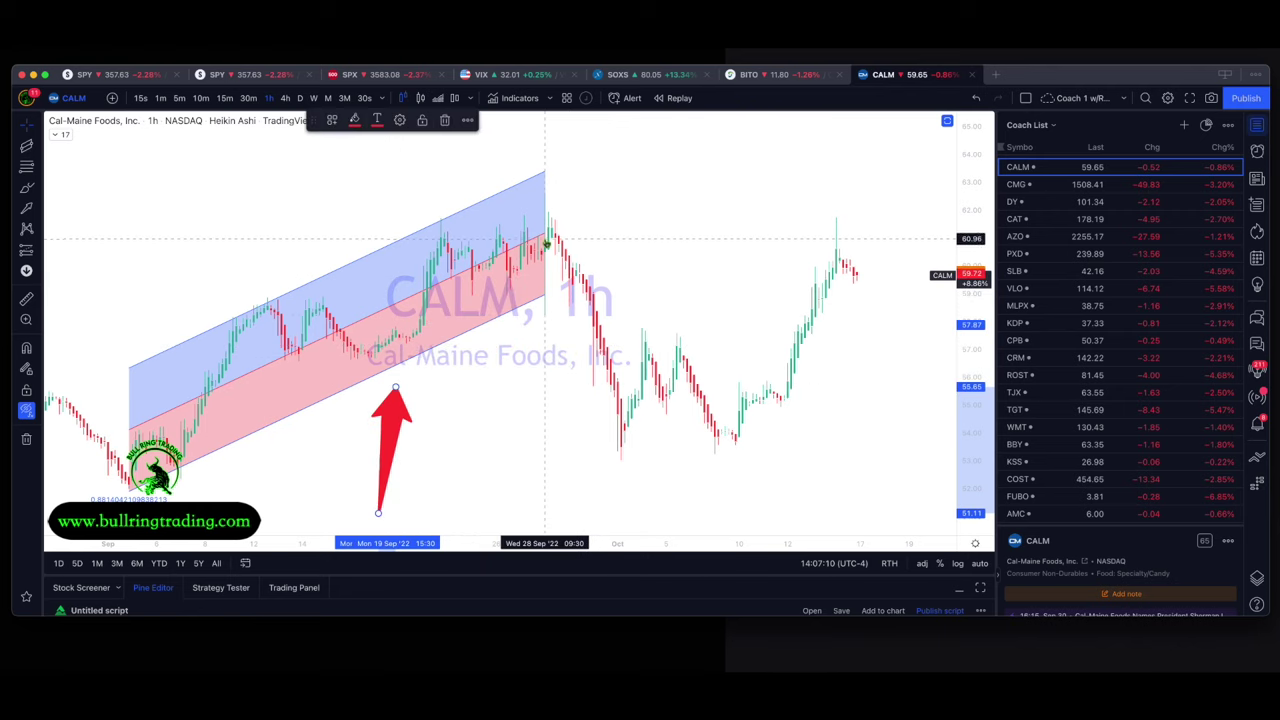
- Extend the regression channel's end point to 28 Sep 2022 at 15:30
{"action": "left_click", "coordinate": [545, 240]}
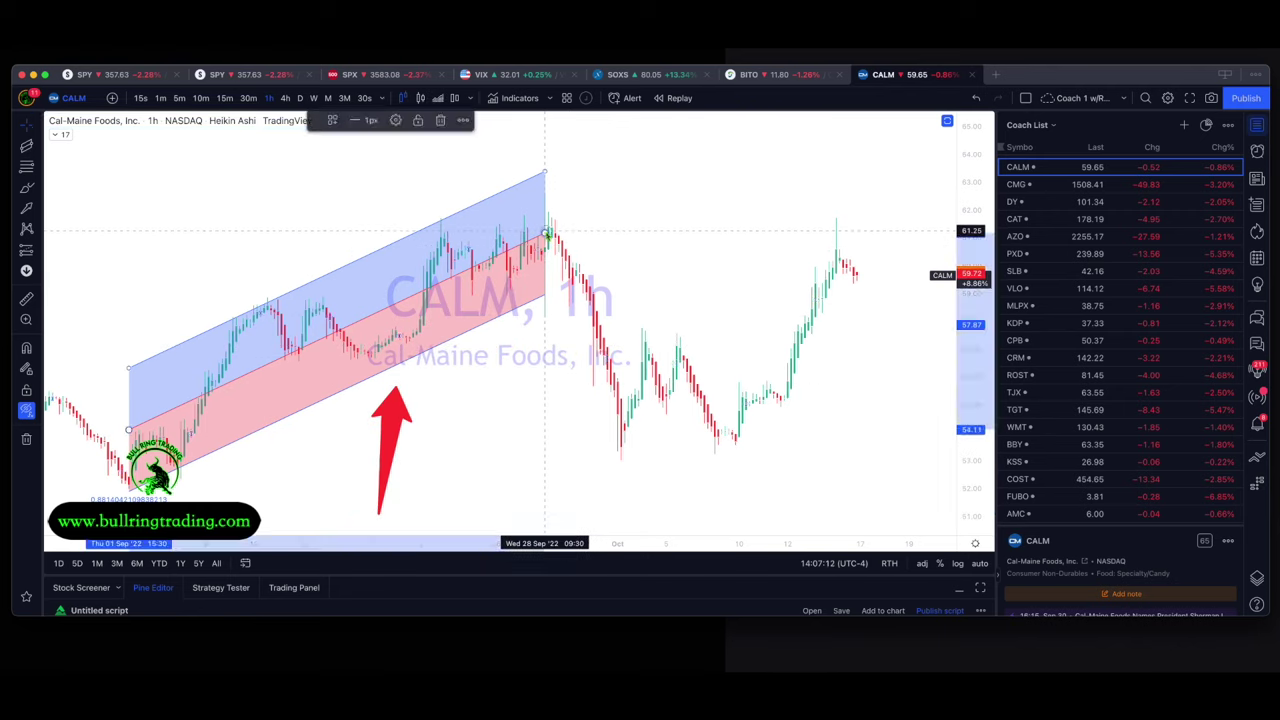
{"action": "key", "text": "ctrl+z"}
{"action": "left_click", "coordinate": [565, 224]}
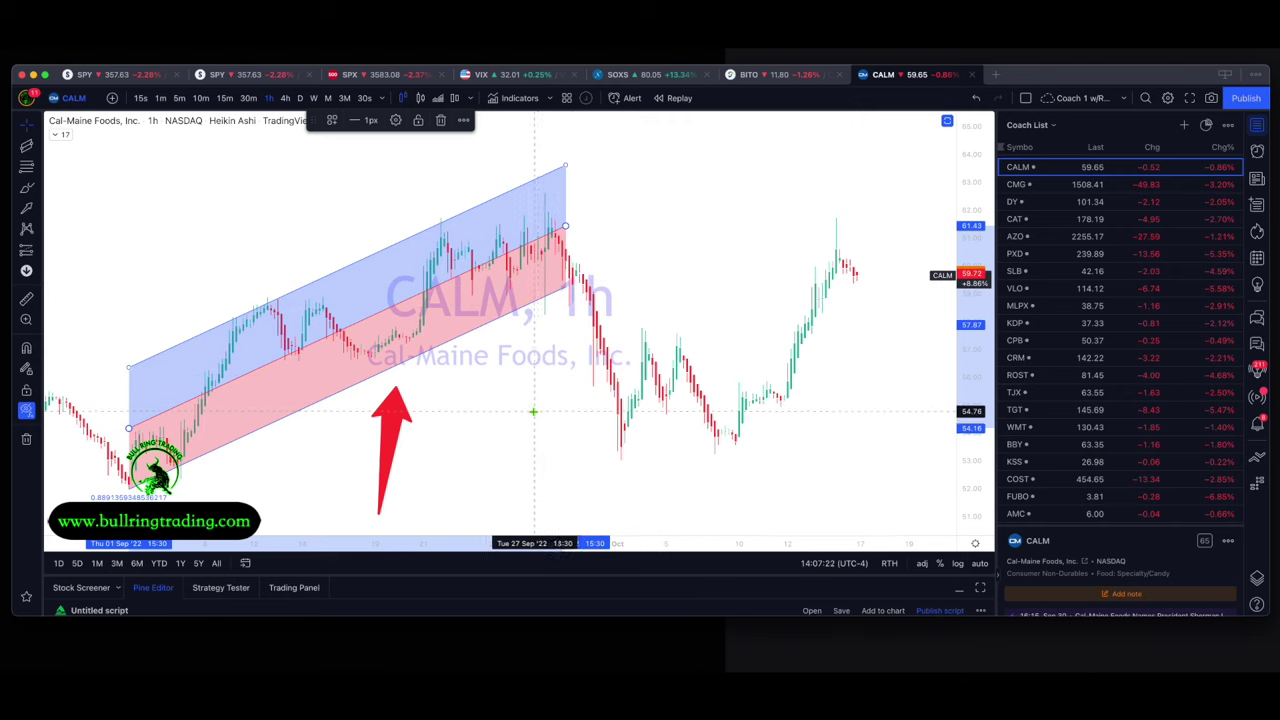
- Point the arrow at the channel's lower edge on 28 Sep, and return its tip to the lower boundary at about 56.59
{"action": "left_click_drag", "start_coordinate": [395, 390], "coordinate": [566, 297]}
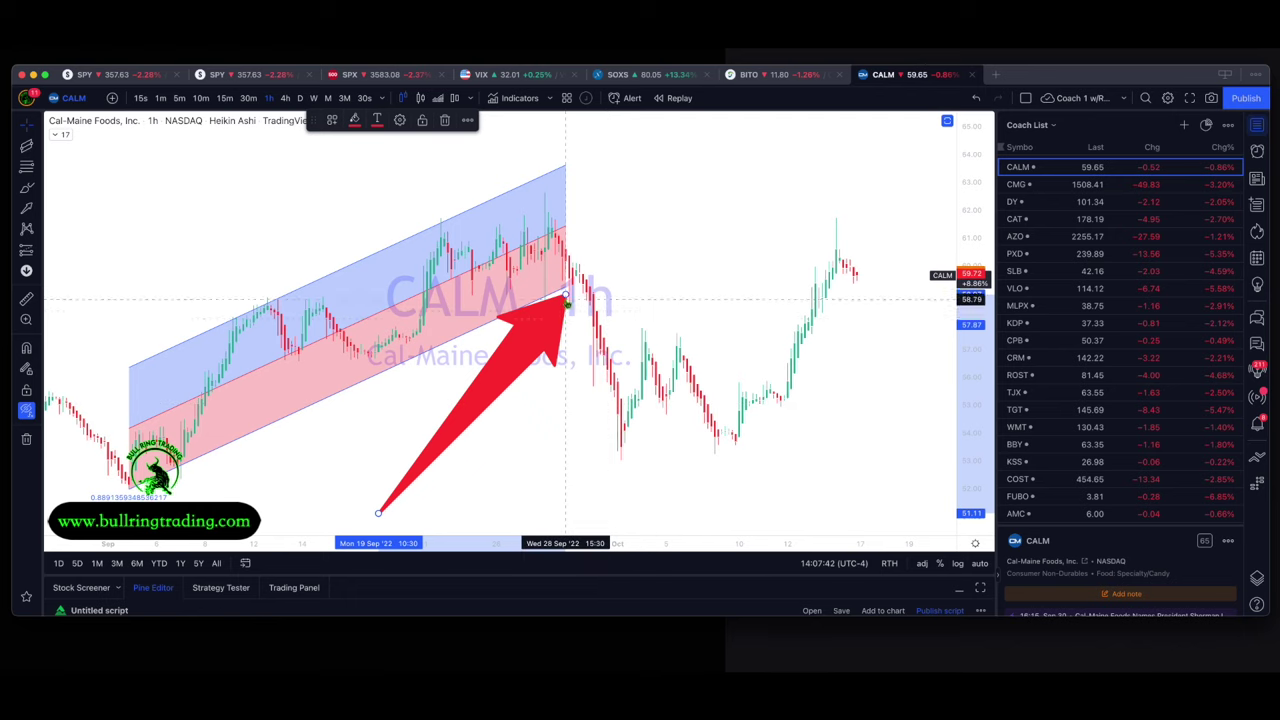
{"action": "mouse_move", "coordinate": [566, 296]}
{"action": "left_mouse_down"}
{"action": "mouse_move", "coordinate": [591, 422]}
{"action": "mouse_move", "coordinate": [562, 290]}
{"action": "mouse_move", "coordinate": [549, 318]}
{"action": "mouse_move", "coordinate": [466, 355]}
{"action": "mouse_move", "coordinate": [416, 360]}
{"action": "left_mouse_up"}
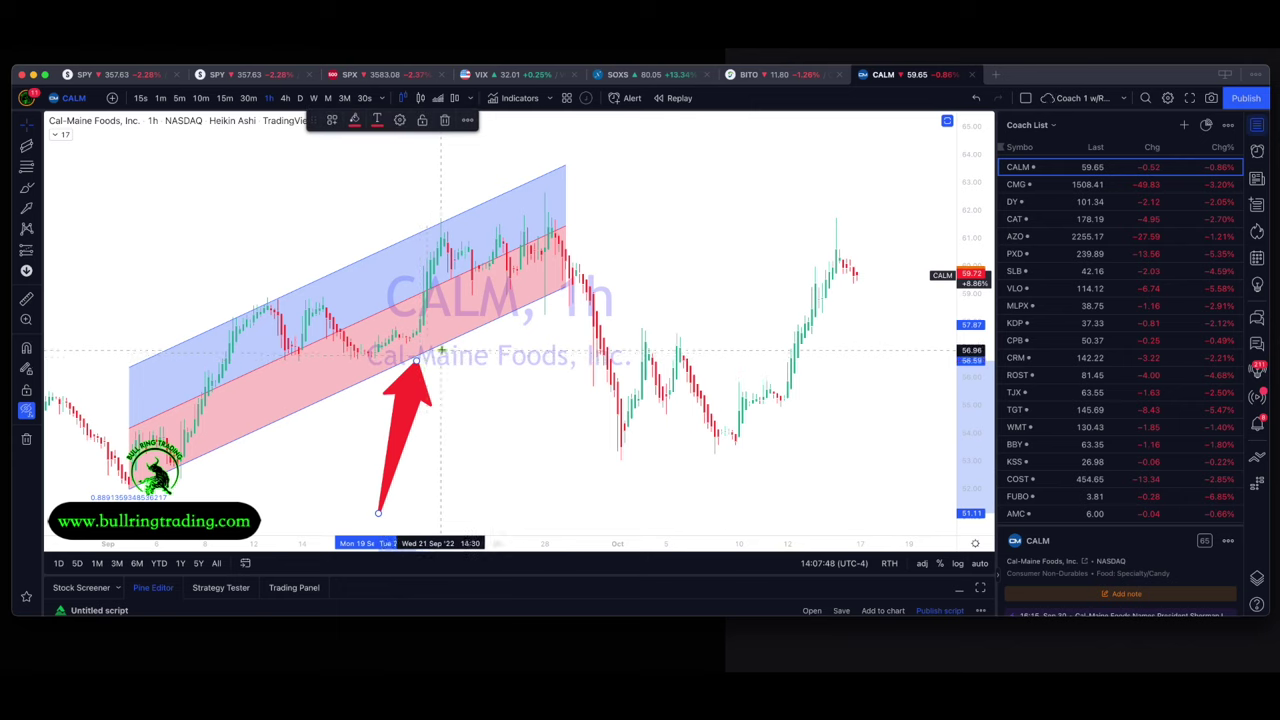
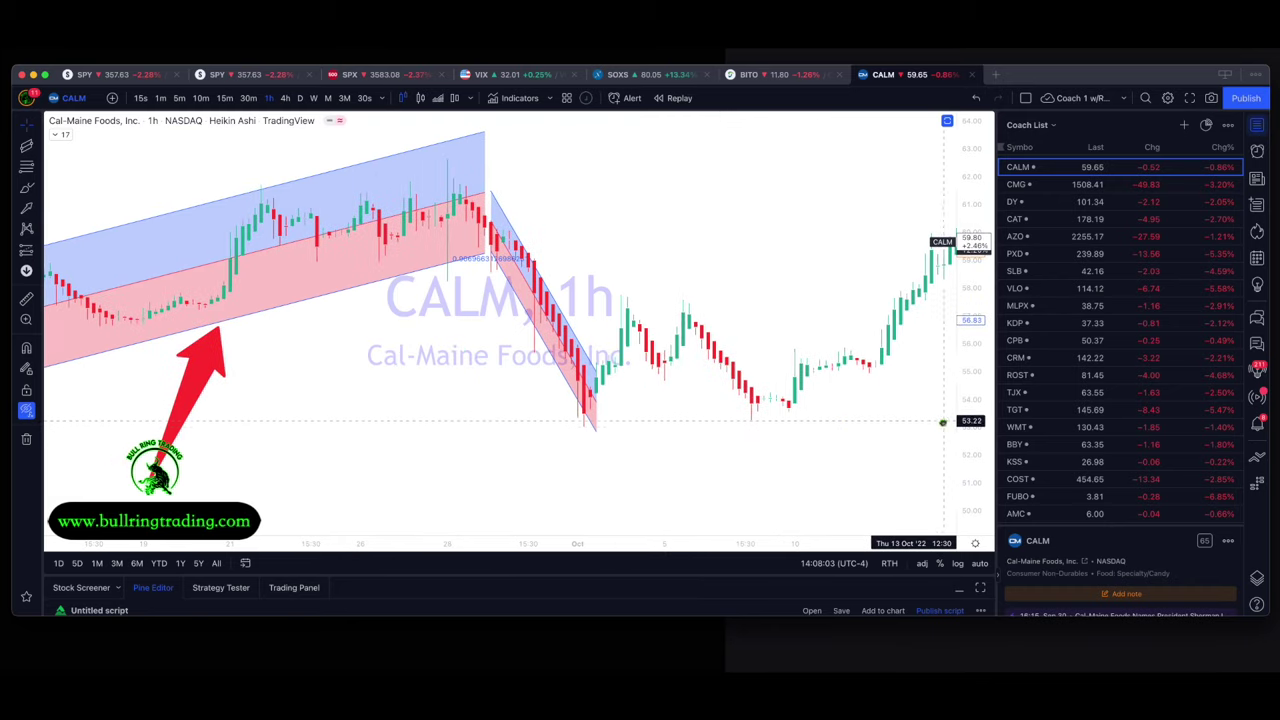
- Draw an arrow marker under the falling channel from about 50.88 on 30 Sep, with its tip at about 55.05 on 3 Oct at 13:30
{"action": "scroll", "coordinate": [710, 418], "scroll_direction": "down", "scroll_amount": 3}
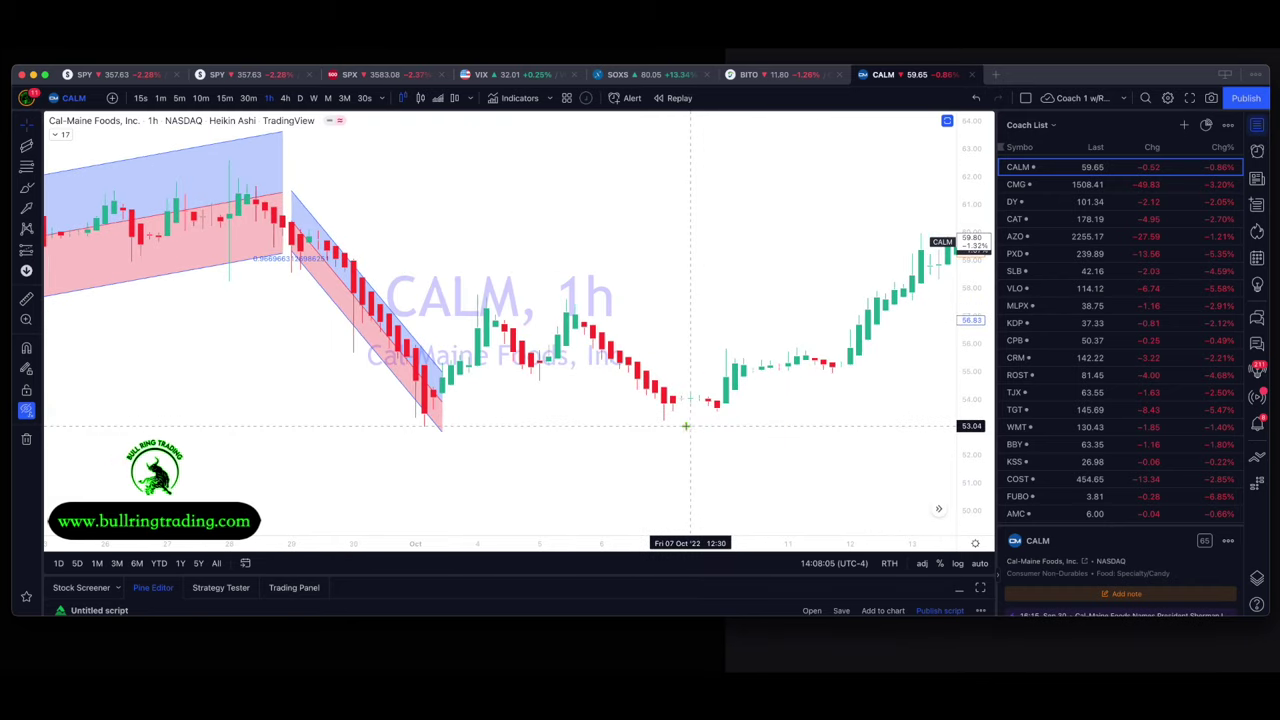
{"action": "left_click", "coordinate": [27, 207]}
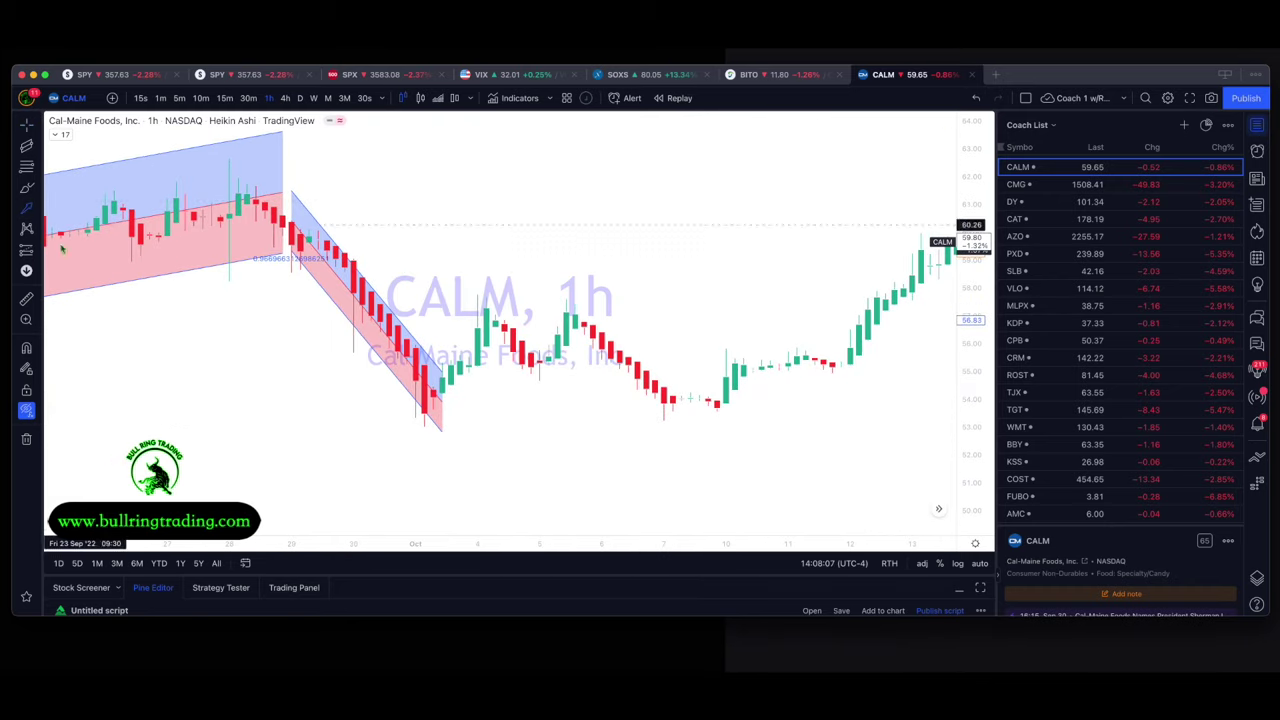
{"action": "mouse_move", "coordinate": [424, 467]}
{"action": "left_mouse_down"}
{"action": "mouse_move", "coordinate": [450, 378]}
{"action": "mouse_move", "coordinate": [498, 298]}
{"action": "mouse_move", "coordinate": [466, 381]}
{"action": "mouse_move", "coordinate": [442, 400]}
{"action": "left_mouse_up"}
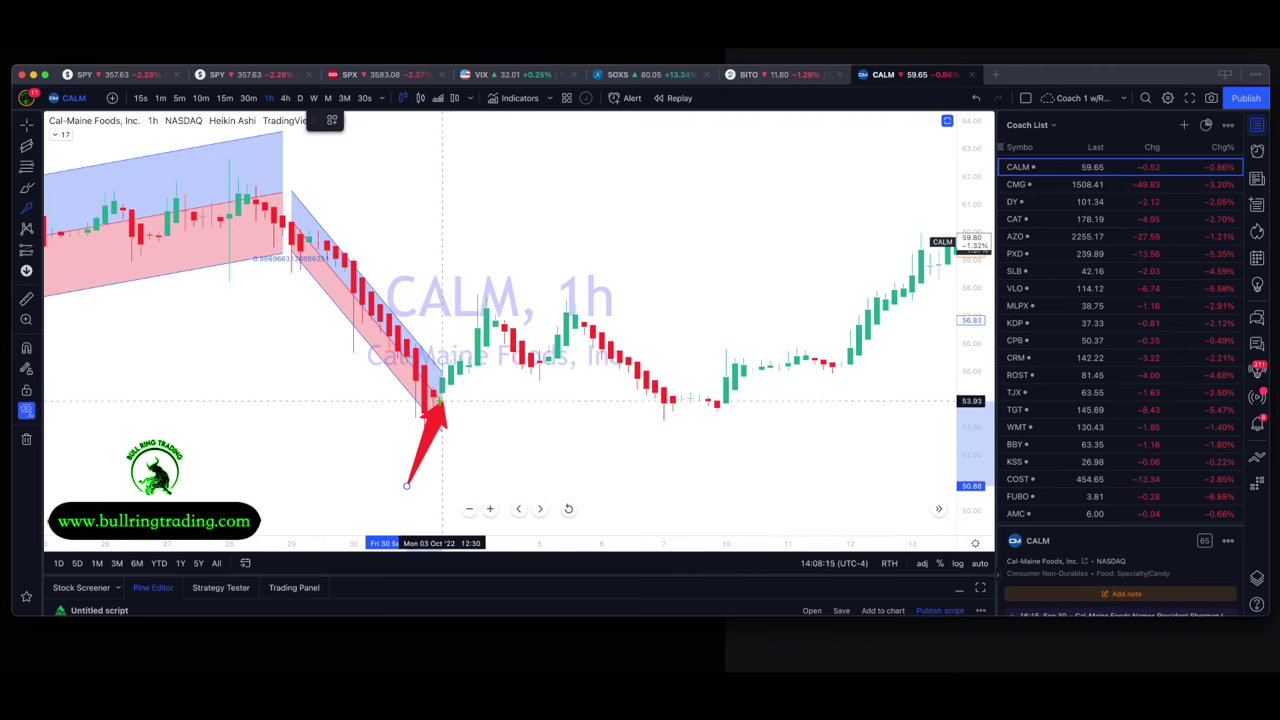
{"action": "mouse_move", "coordinate": [442, 401]}
{"action": "left_mouse_down"}
{"action": "mouse_move", "coordinate": [392, 345]}
{"action": "mouse_move", "coordinate": [118, 178]}
{"action": "mouse_move", "coordinate": [134, 214]}
{"action": "mouse_move", "coordinate": [366, 417]}
{"action": "mouse_move", "coordinate": [423, 429]}
{"action": "mouse_move", "coordinate": [449, 374]}
{"action": "left_mouse_up"}
{"action": "left_click", "coordinate": [450, 376]}
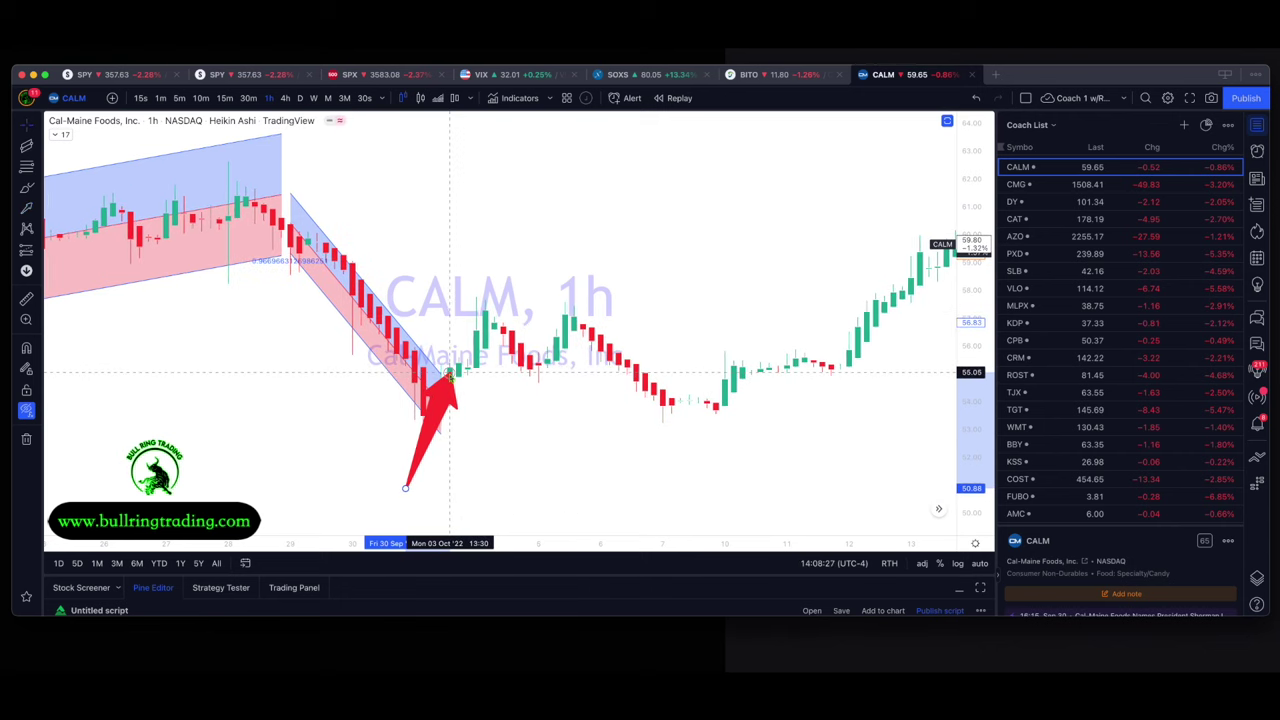
- Point the arrow at about 57.58 on 4 Oct at 09:30, and bring its tip back to just beneath the falling channel's lower end
{"action": "left_click_drag", "start_coordinate": [450, 375], "coordinate": [476, 301]}
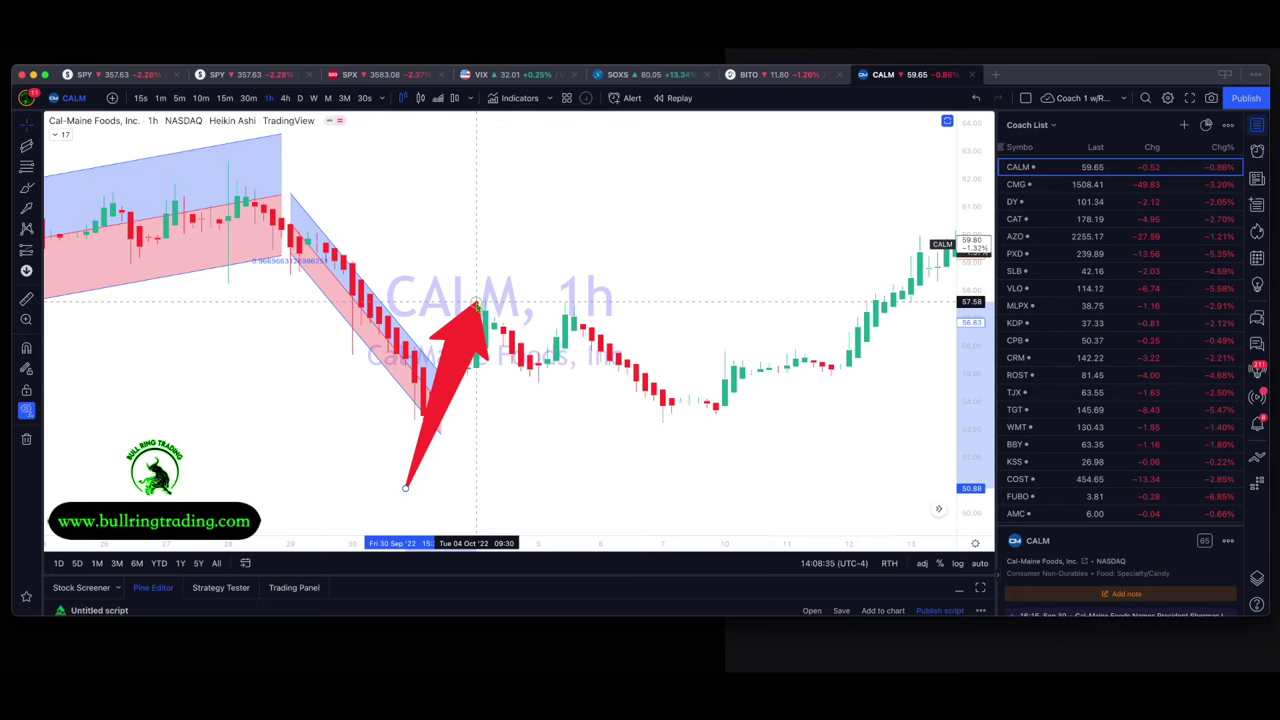
{"action": "left_click_drag", "start_coordinate": [476, 301], "coordinate": [455, 397]}
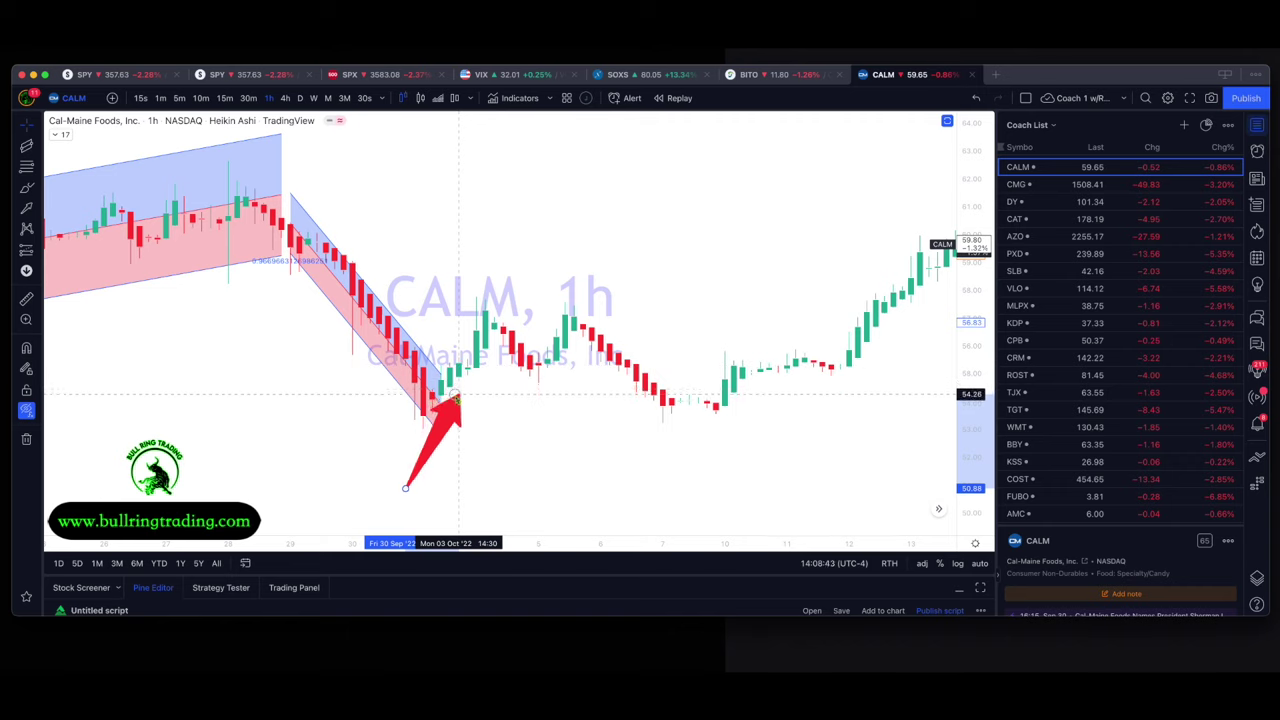
{"action": "mouse_move", "coordinate": [455, 397]}
{"action": "left_mouse_down"}
{"action": "mouse_move", "coordinate": [453, 440]}
{"action": "mouse_move", "coordinate": [434, 443]}
{"action": "mouse_move", "coordinate": [589, 437]}
{"action": "left_mouse_up"}
- Draw a Regression Trend from 3 Oct 2022 at 10:30 to 4 Oct at 09:30, and delete the falling channel before it
{"action": "scroll", "coordinate": [440, 437], "scroll_direction": "right", "scroll_amount": 5}
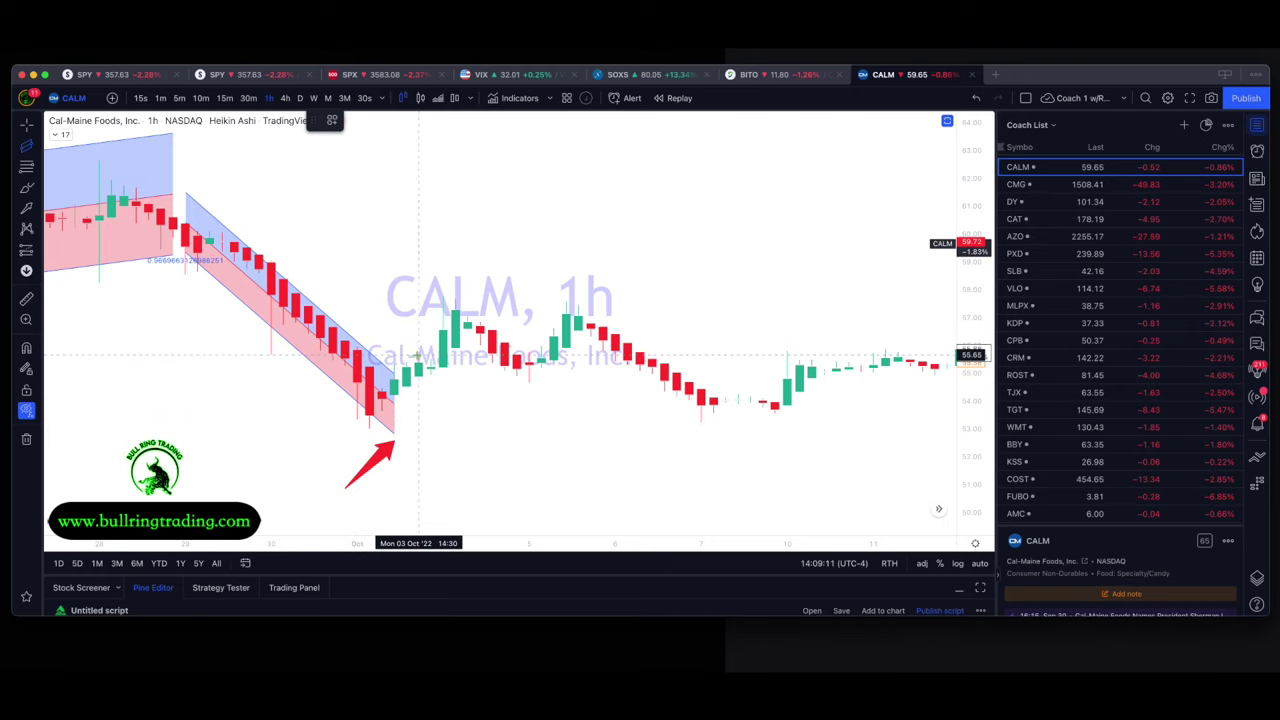
{"action": "left_click", "coordinate": [370, 425]}
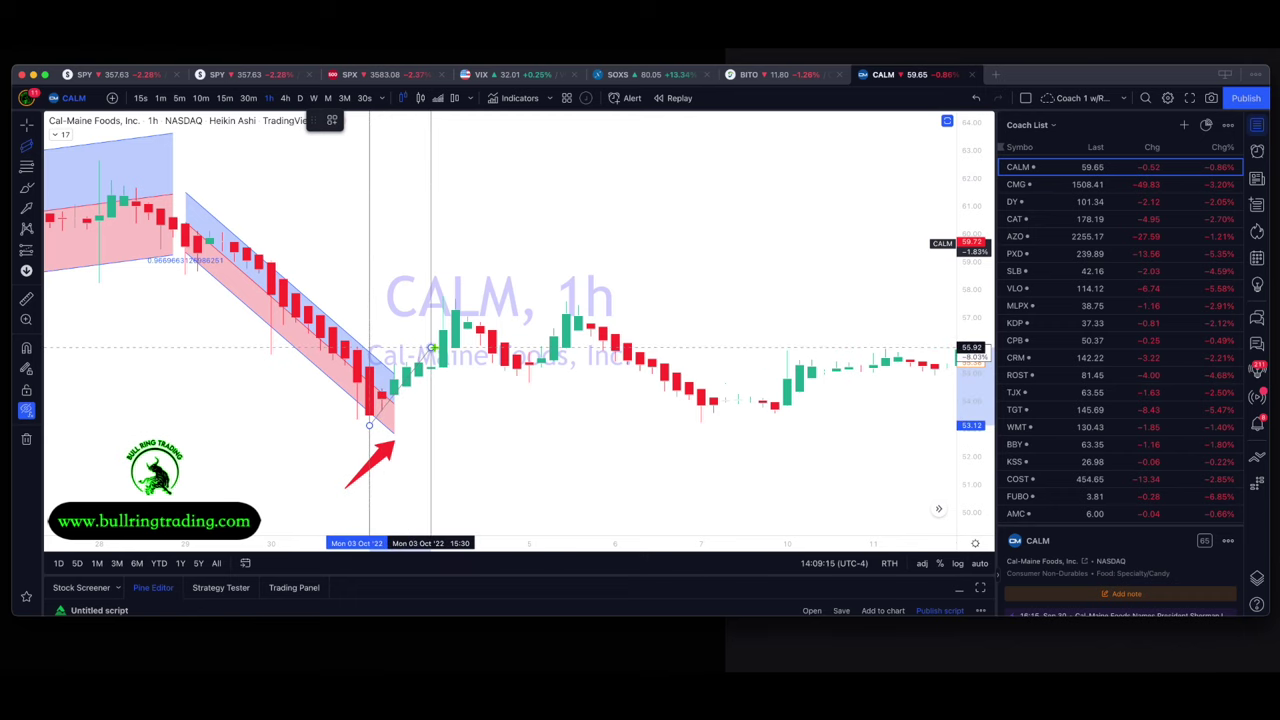
{"action": "left_click", "coordinate": [443, 342]}
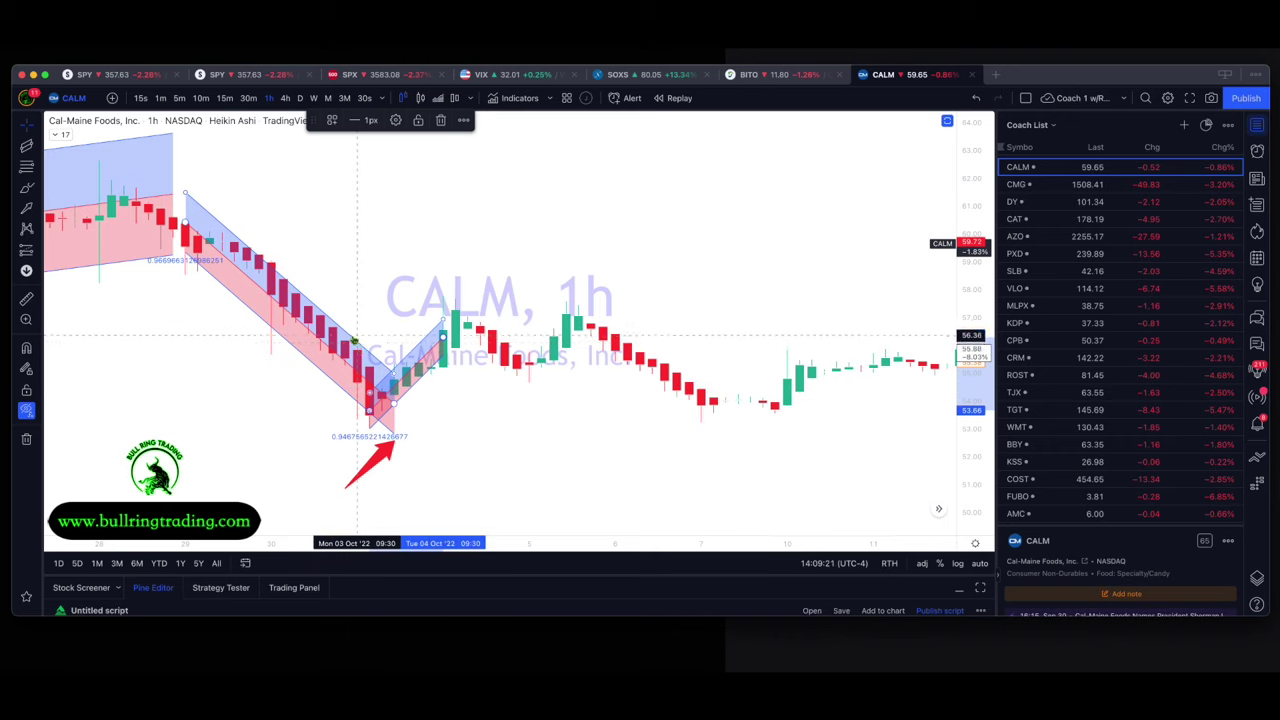
{"action": "left_click", "coordinate": [354, 337]}
{"action": "key", "text": "Delete"}
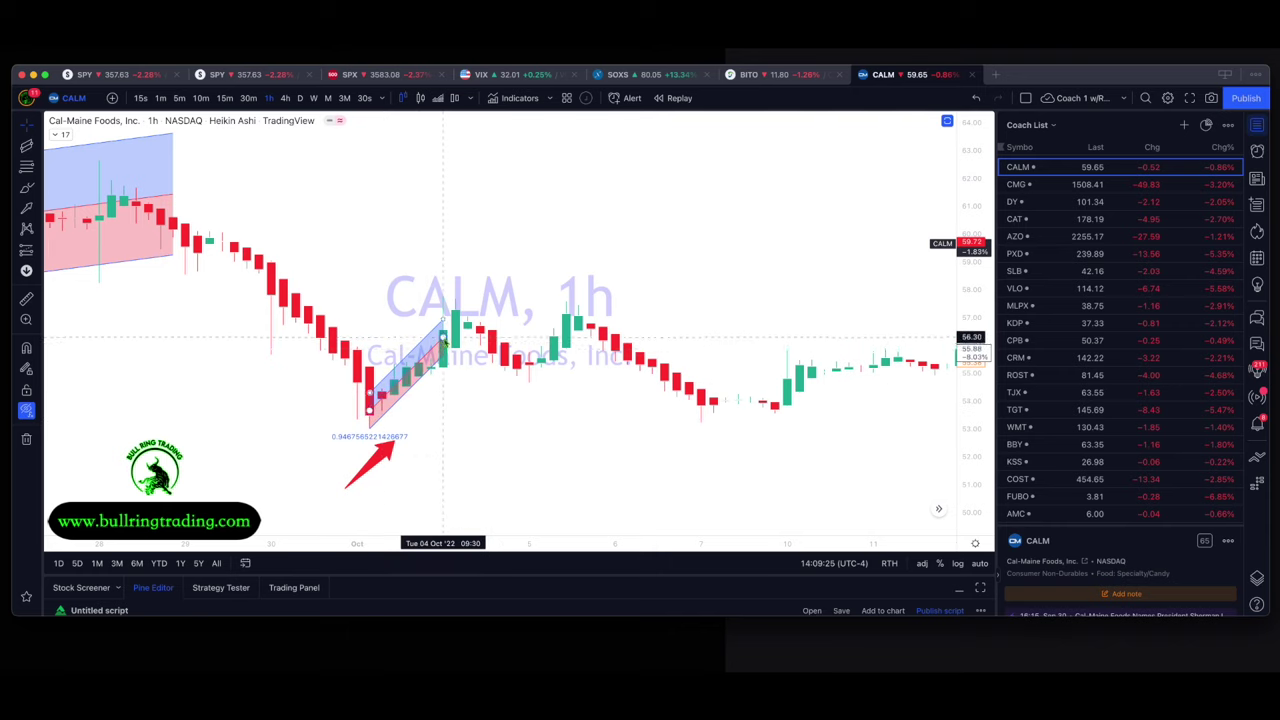
- Extend the rising regression channel's end point to 4 Oct 2022 at 12:30
{"action": "key", "text": "Delete"}
{"action": "left_click", "coordinate": [370, 410]}
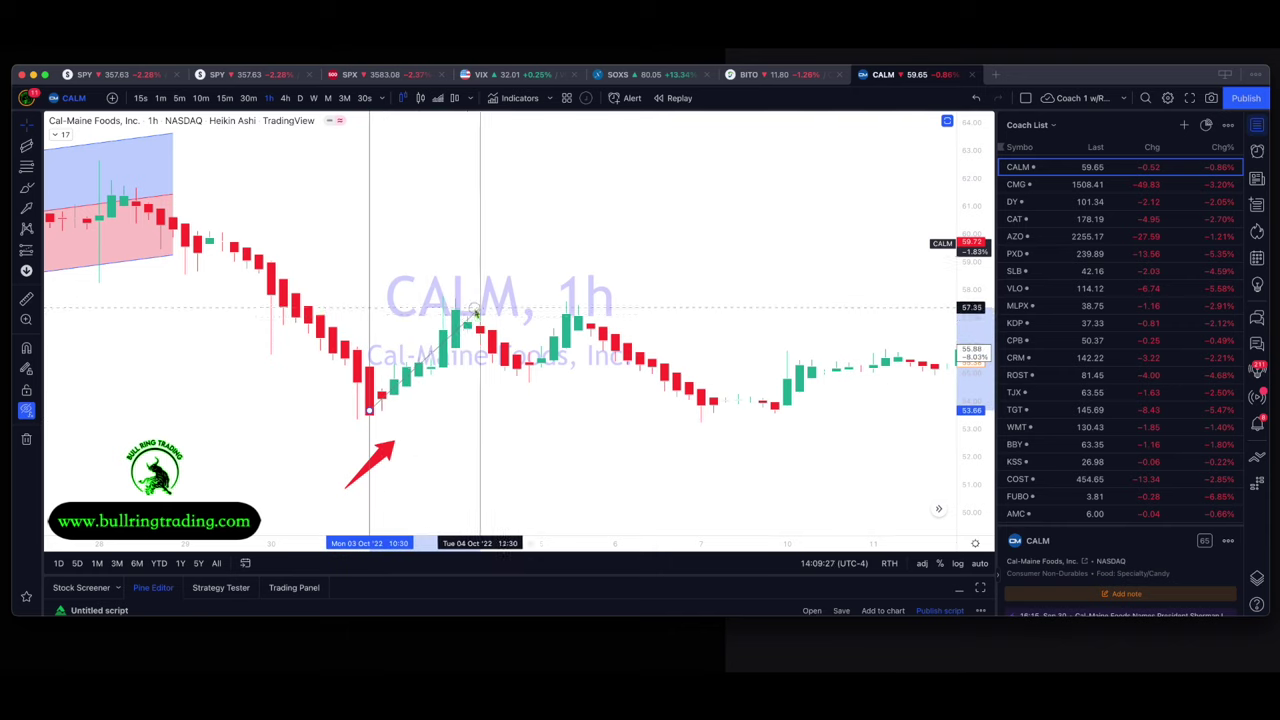
{"action": "left_click", "coordinate": [476, 313]}
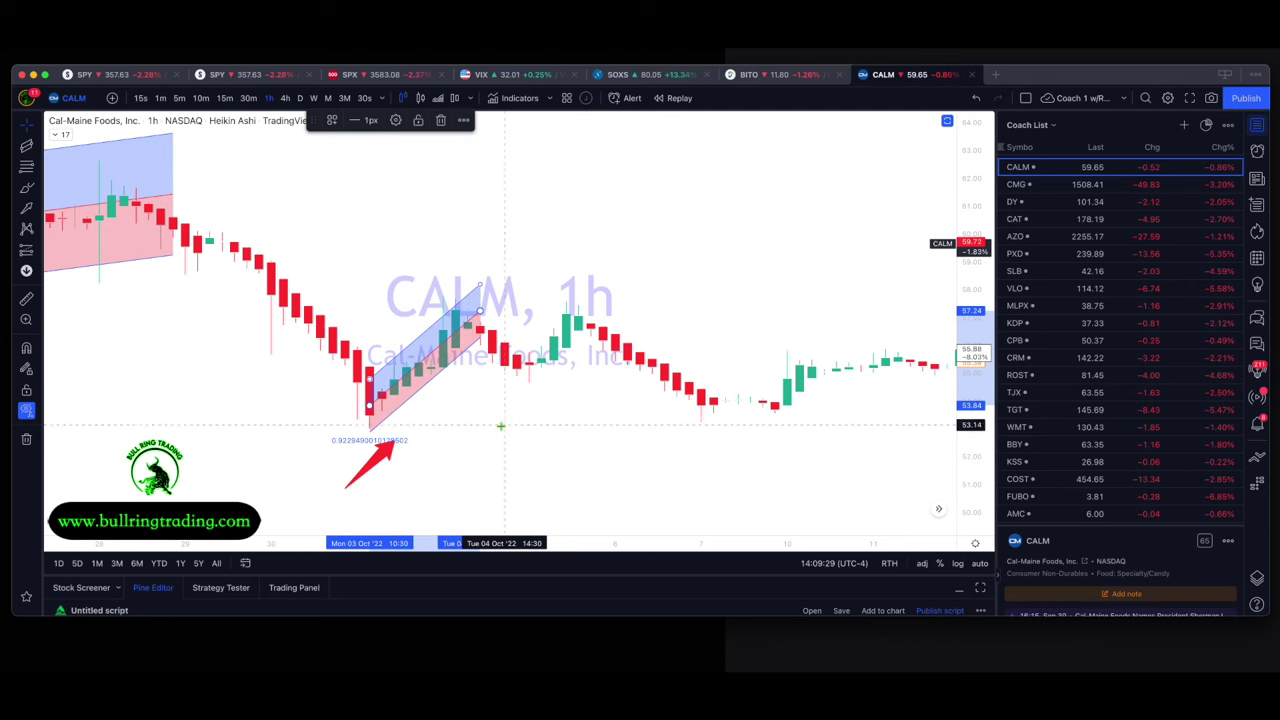
- Adjust the arrow's tip under the rising channel's lower edge to about 52.71 on 3 Oct
{"action": "scroll", "coordinate": [501, 430], "scroll_direction": "right", "scroll_amount": 2}
{"action": "scroll", "coordinate": [501, 430], "scroll_direction": "right", "scroll_amount": 5}
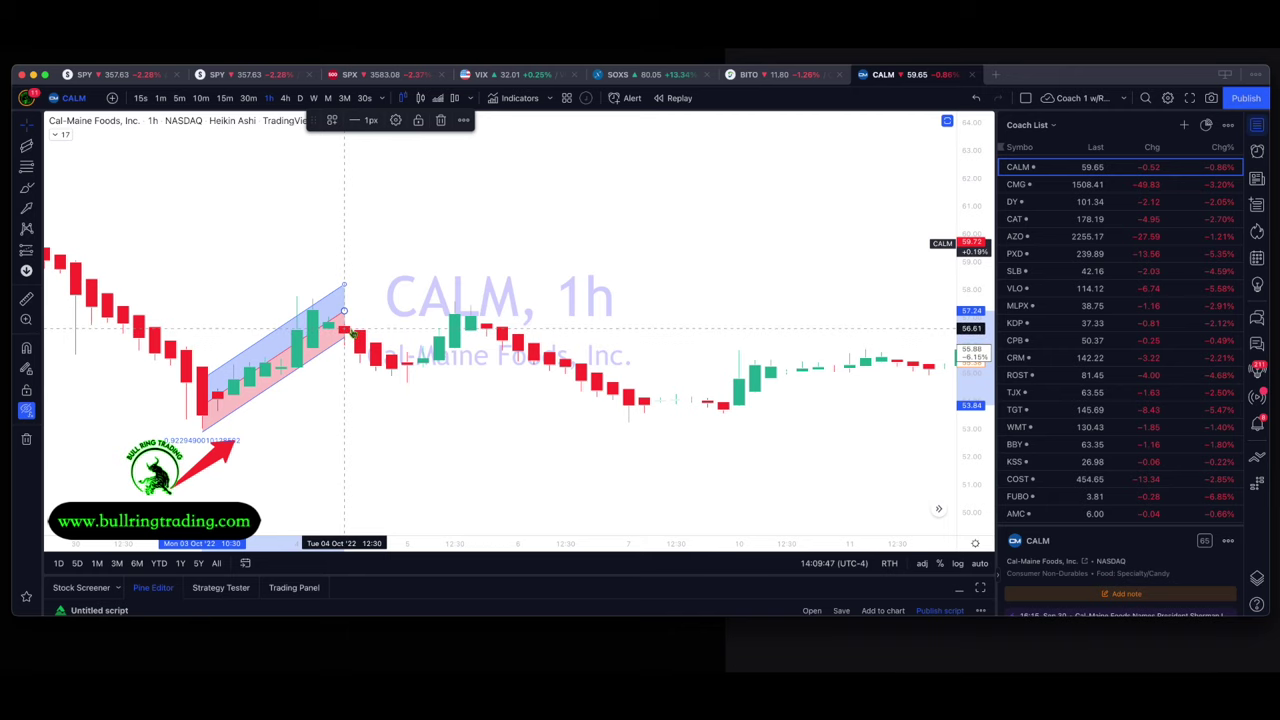
{"action": "mouse_move", "coordinate": [343, 420]}
{"action": "left_mouse_down"}
{"action": "mouse_move", "coordinate": [457, 428]}
{"action": "mouse_move", "coordinate": [448, 437]}
{"action": "left_mouse_up"}
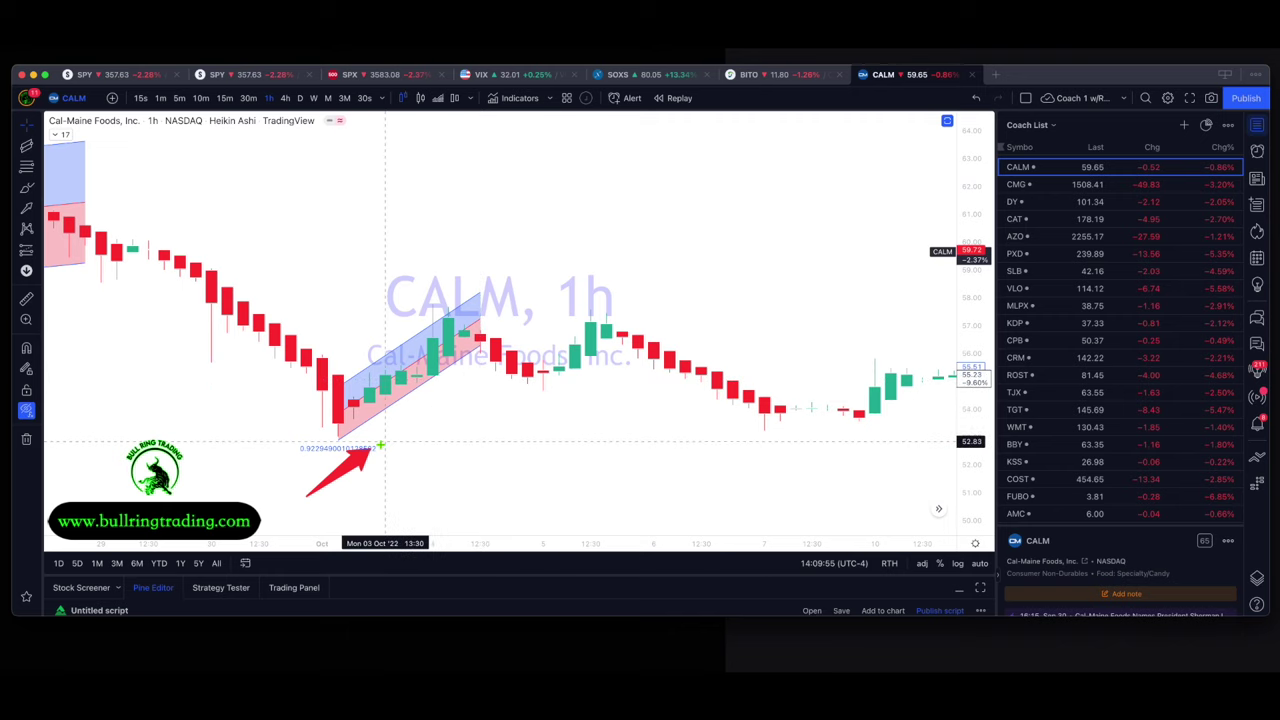
{"action": "mouse_move", "coordinate": [370, 450]}
{"action": "left_mouse_down"}
{"action": "mouse_move", "coordinate": [457, 330]}
{"action": "mouse_move", "coordinate": [400, 405]}
{"action": "mouse_move", "coordinate": [293, 448]}
{"action": "mouse_move", "coordinate": [370, 447]}
{"action": "left_mouse_up"}
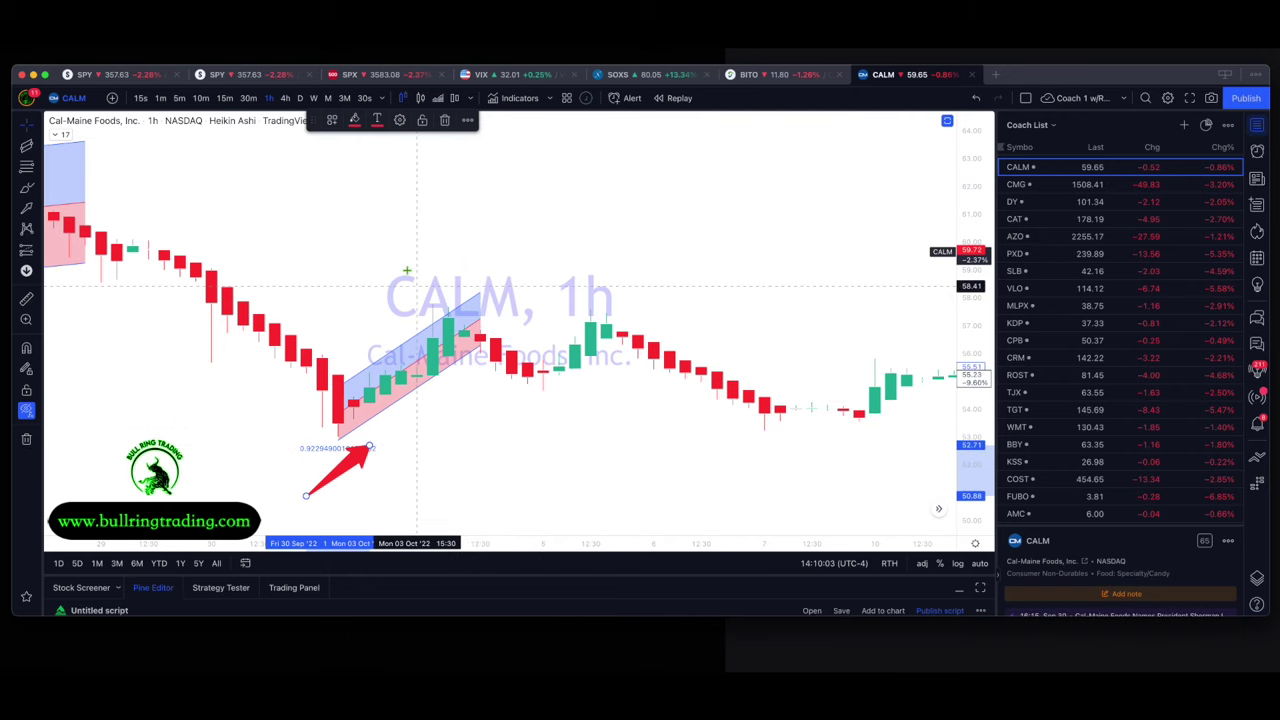
- Switch the CALM chart to the 4-hour timeframe and remove all drawings
{"action": "left_click", "coordinate": [285, 98]}
{"action": "left_click_drag", "start_coordinate": [621, 454], "coordinate": [237, 477]}
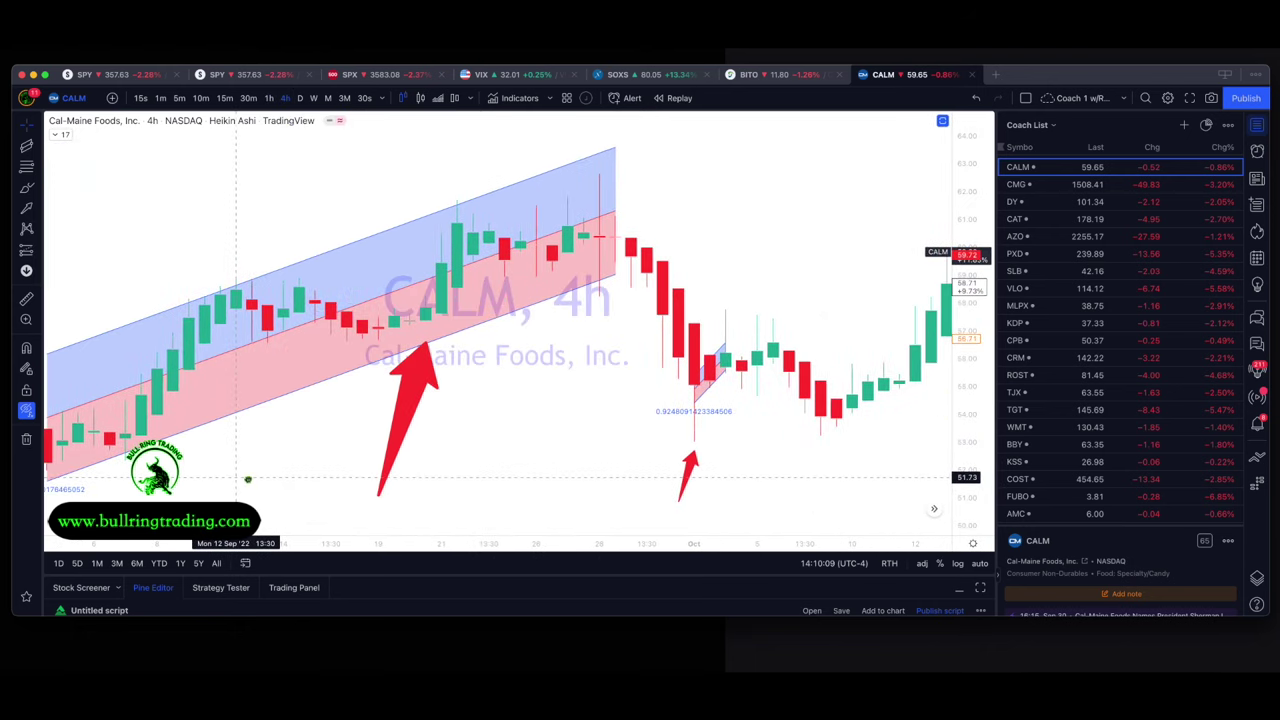
{"action": "scroll", "coordinate": [578, 356], "scroll_direction": "down", "scroll_amount": 3}
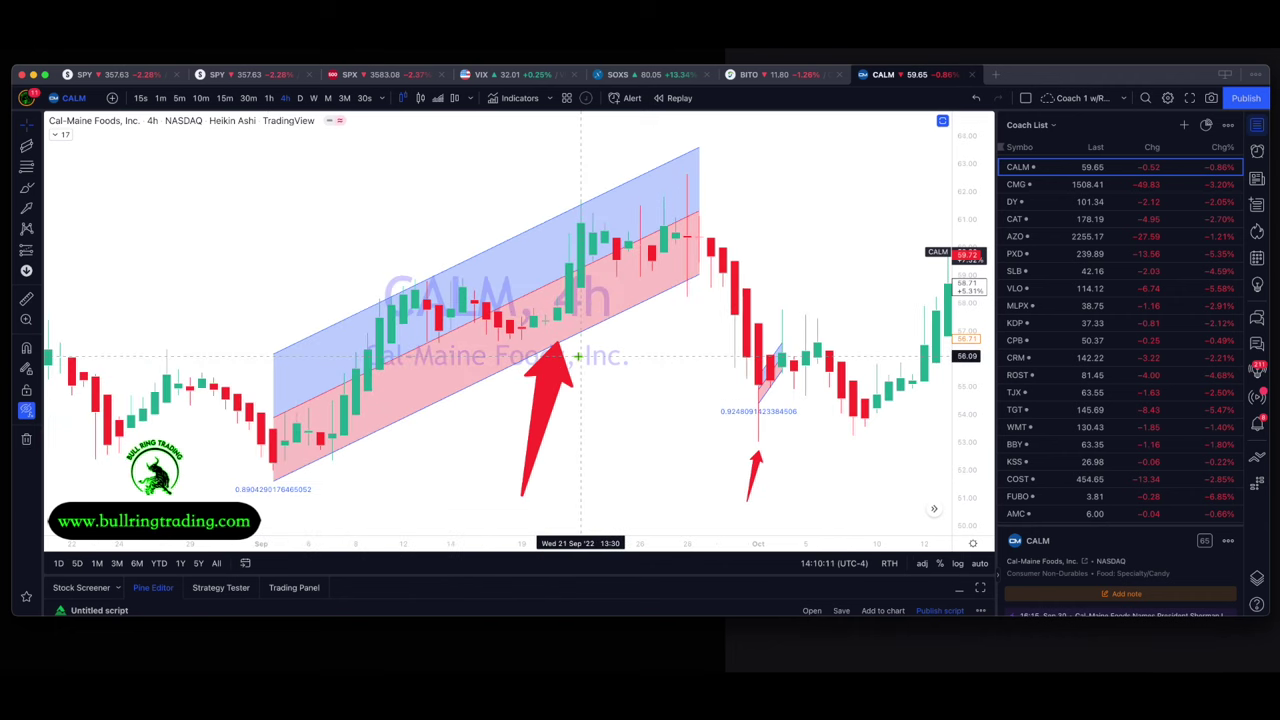
{"action": "scroll", "coordinate": [578, 356], "scroll_direction": "down", "scroll_amount": 2}
{"action": "right_click", "coordinate": [723, 298]}
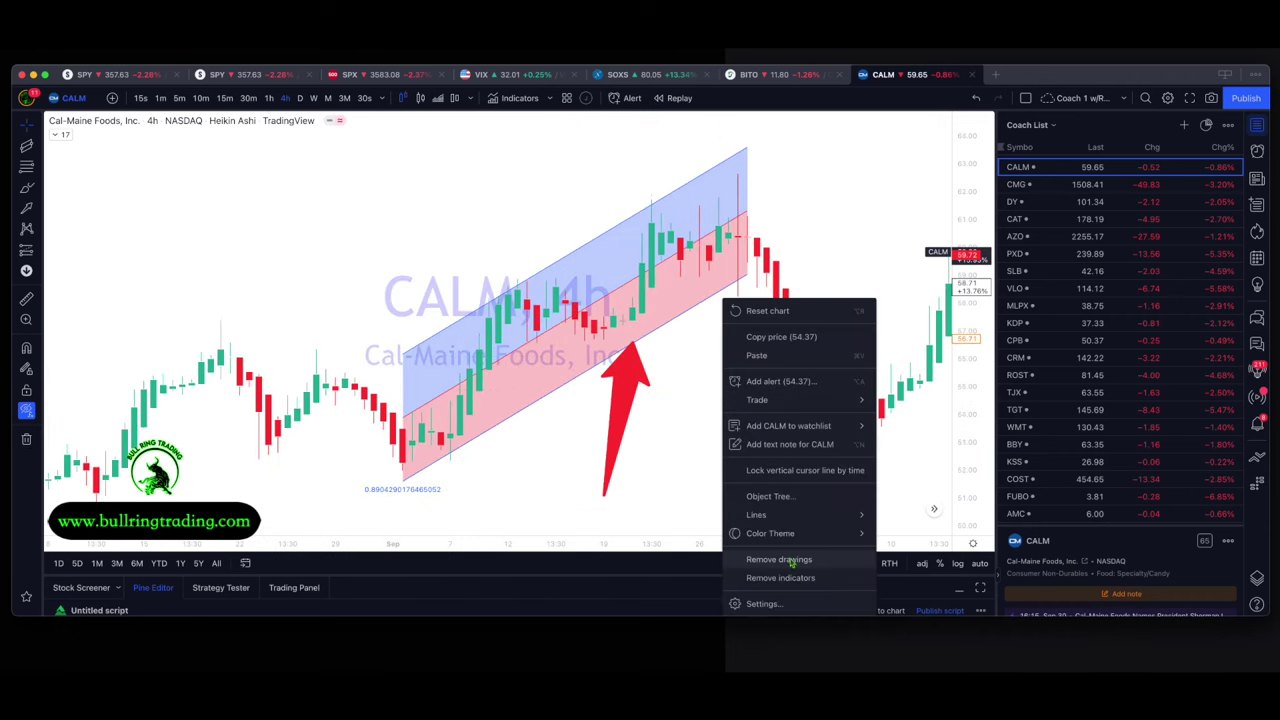
{"action": "left_click", "coordinate": [791, 563]}
- Draw a Regression Trend over the decline from 28 Sep 2022 at 09:30 to 4 Oct 2022 at 09:30
{"action": "left_click_drag", "start_coordinate": [765, 430], "coordinate": [629, 430]}
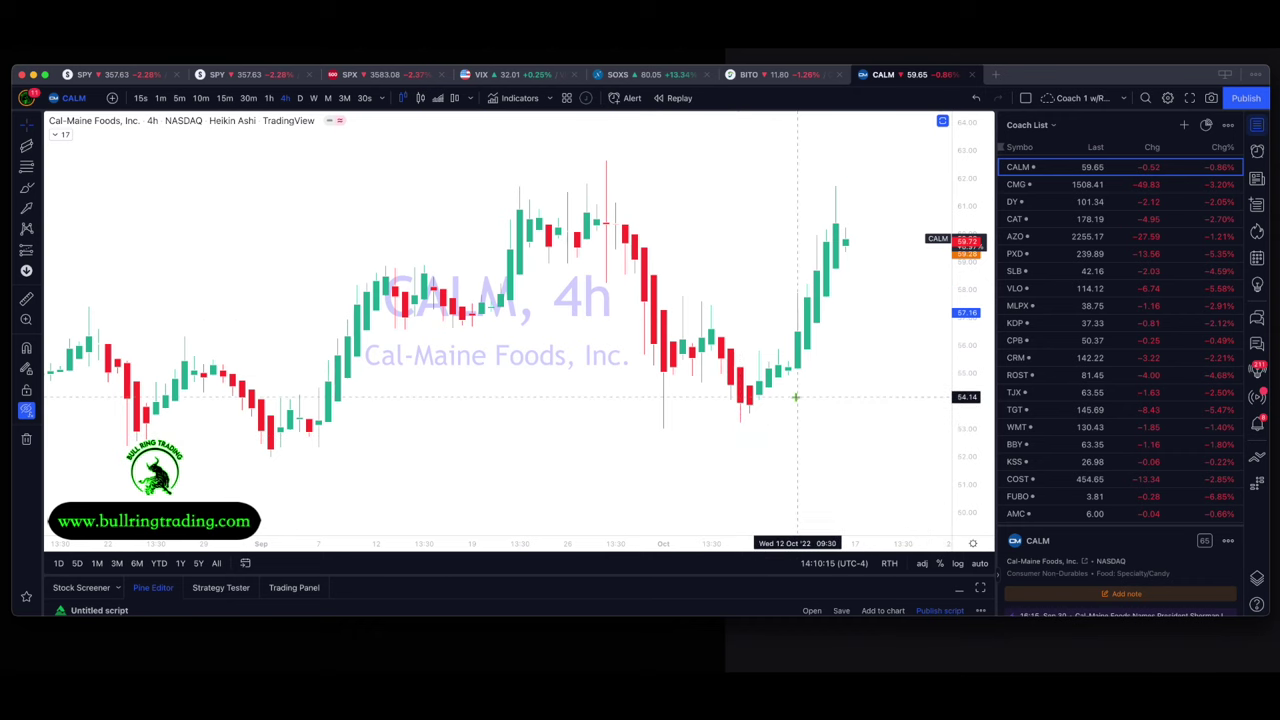
{"action": "scroll", "coordinate": [796, 397], "scroll_direction": "down", "scroll_amount": 1}
{"action": "scroll", "coordinate": [660, 397], "scroll_direction": "down", "scroll_amount": 1}
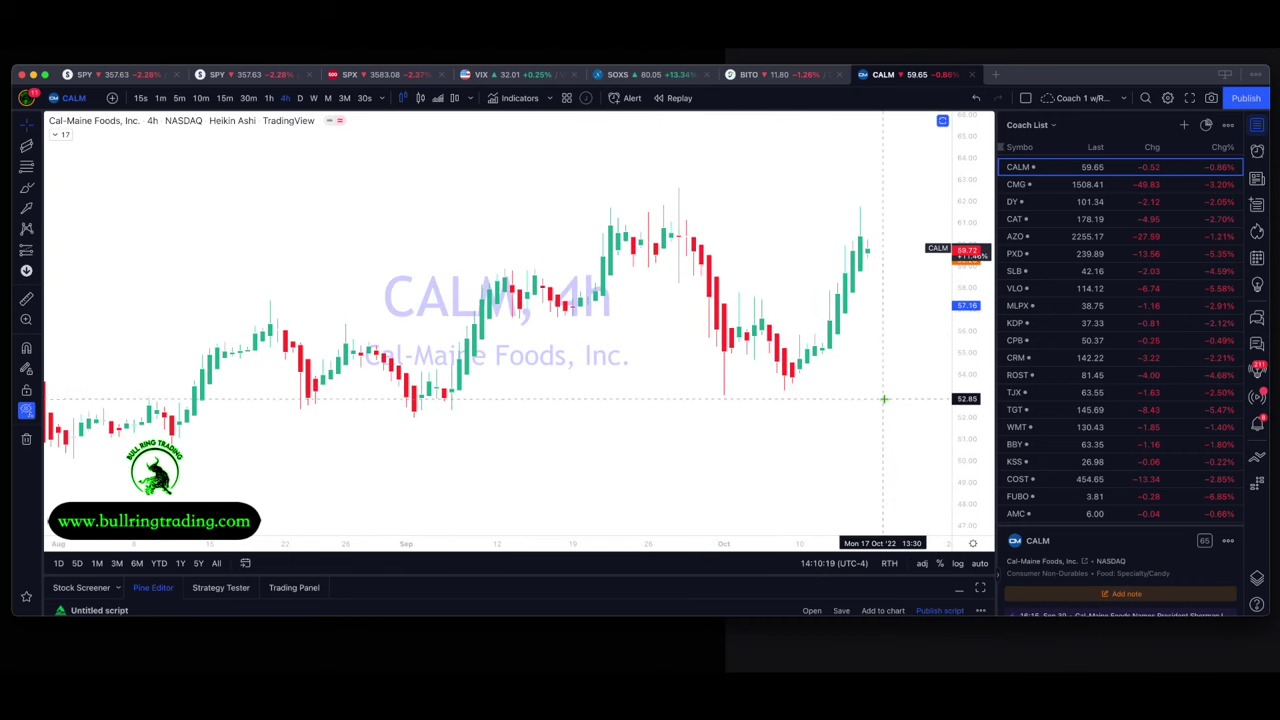
{"action": "scroll", "coordinate": [884, 399], "scroll_direction": "up", "scroll_amount": 1}
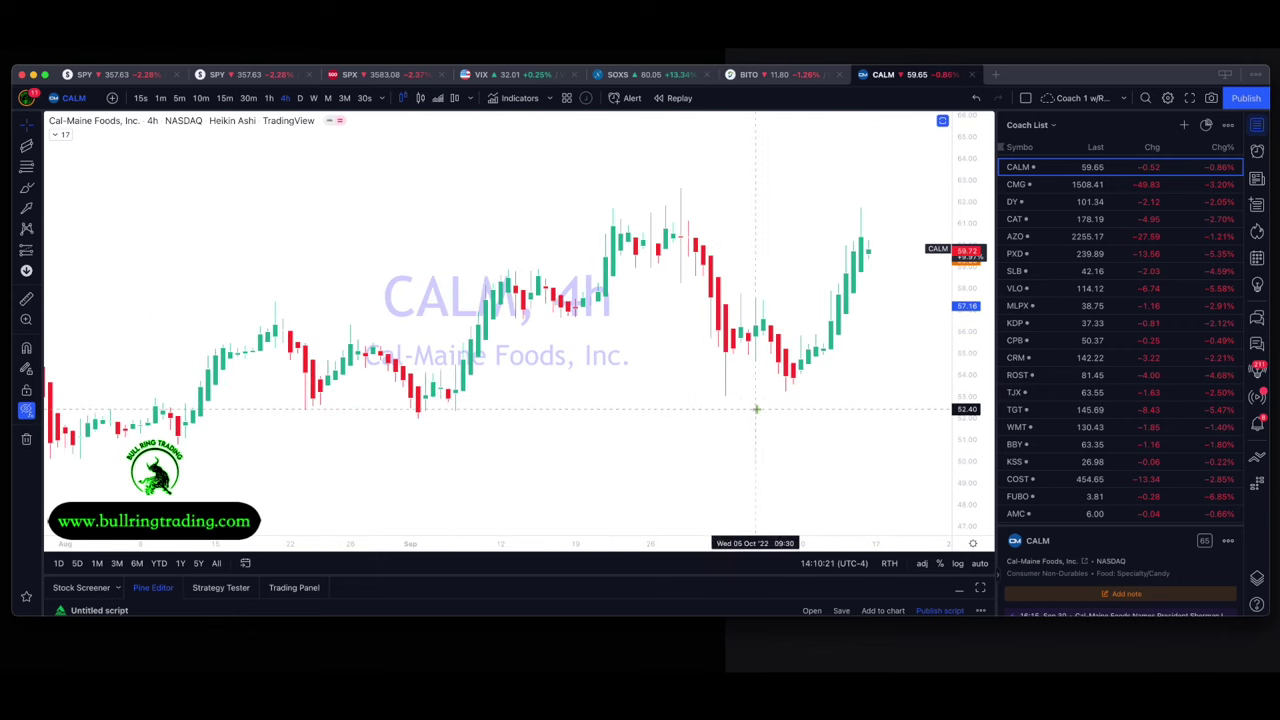
{"action": "left_click", "coordinate": [29, 147]}
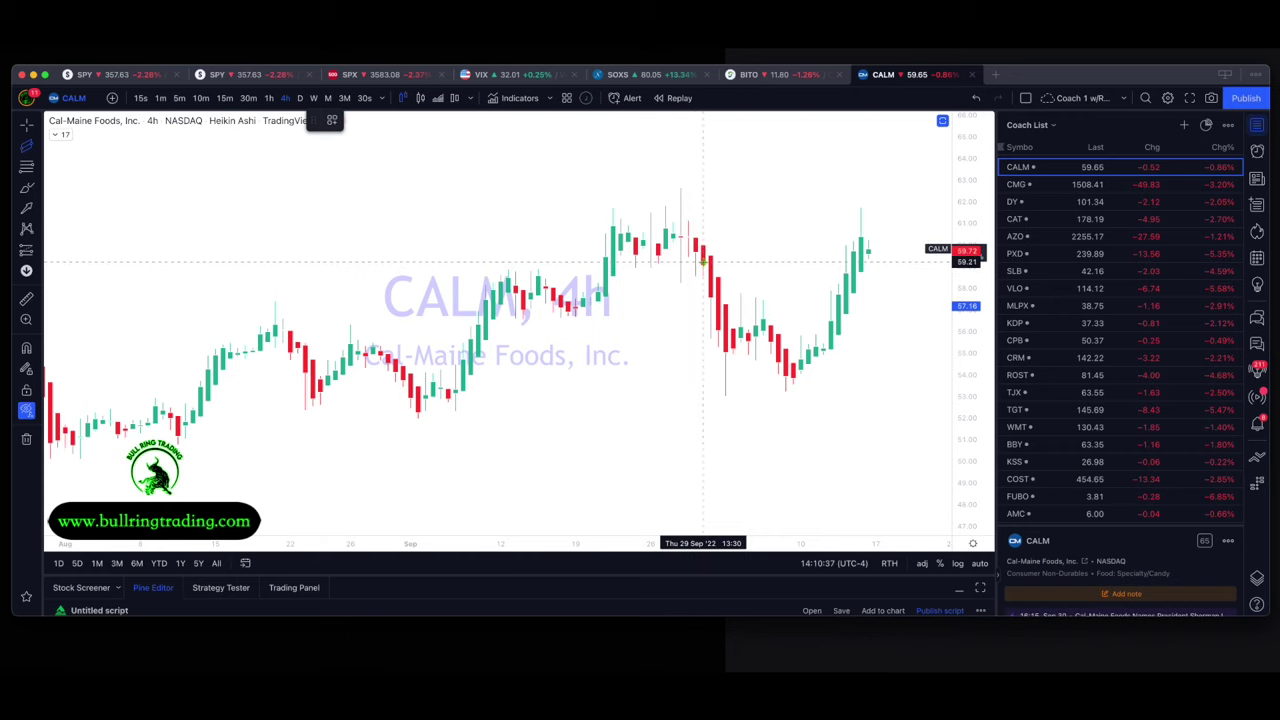
{"action": "left_click", "coordinate": [678, 206]}
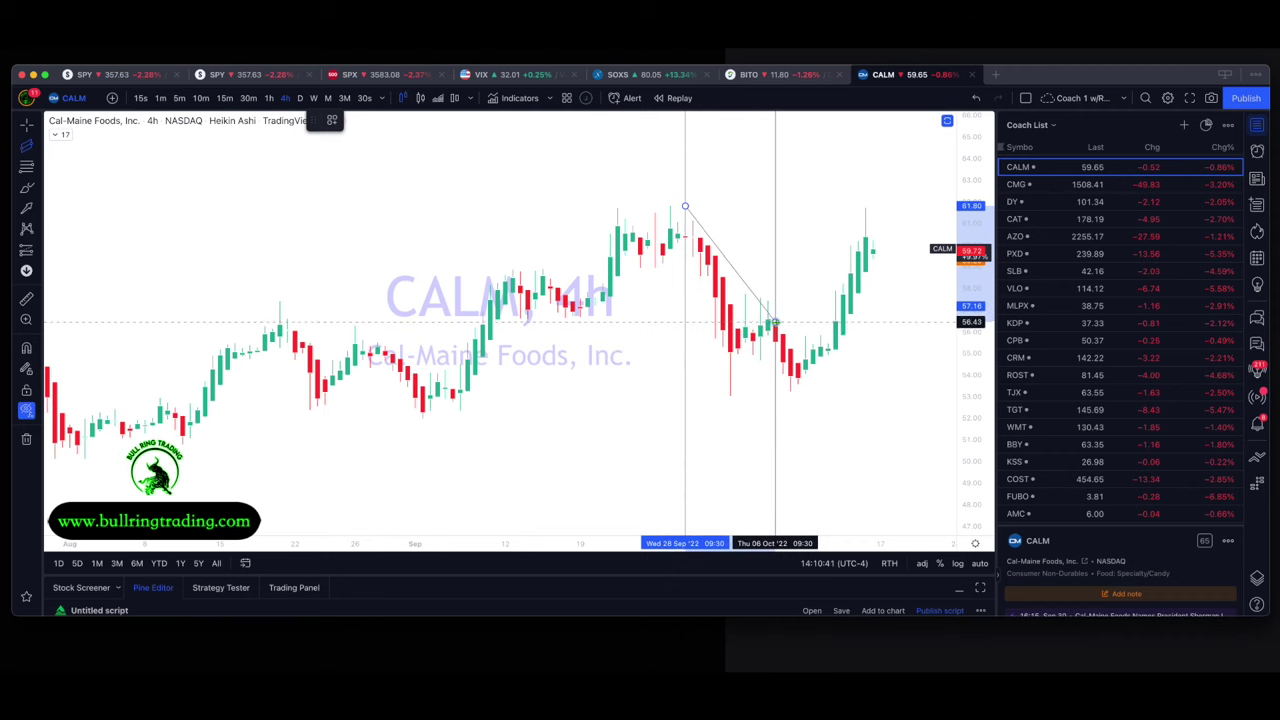
{"action": "left_click", "coordinate": [746, 295]}
- Extend the falling regression channel's end point to 7 Oct 2022 at 13:30
{"action": "scroll", "coordinate": [810, 407], "scroll_direction": "up", "scroll_amount": 2}
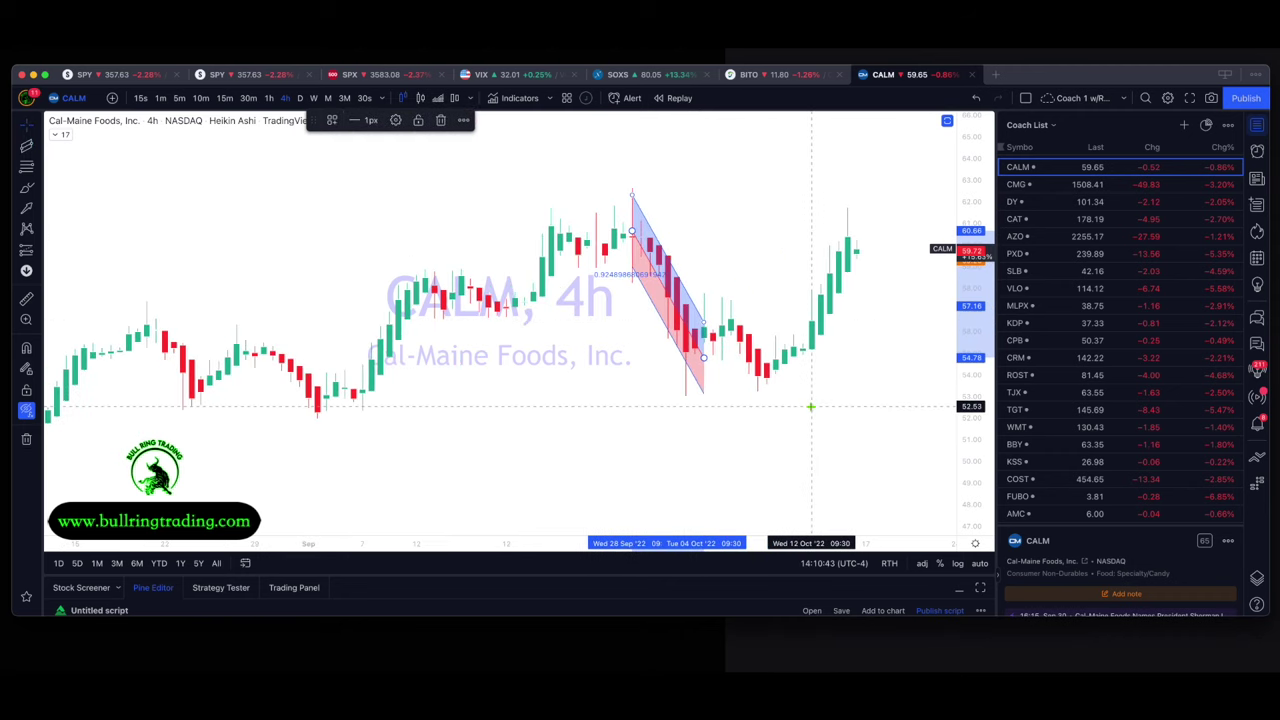
{"action": "scroll", "coordinate": [810, 407], "scroll_direction": "up", "scroll_amount": 3}
{"action": "scroll", "coordinate": [810, 407], "scroll_direction": "up", "scroll_amount": 1}
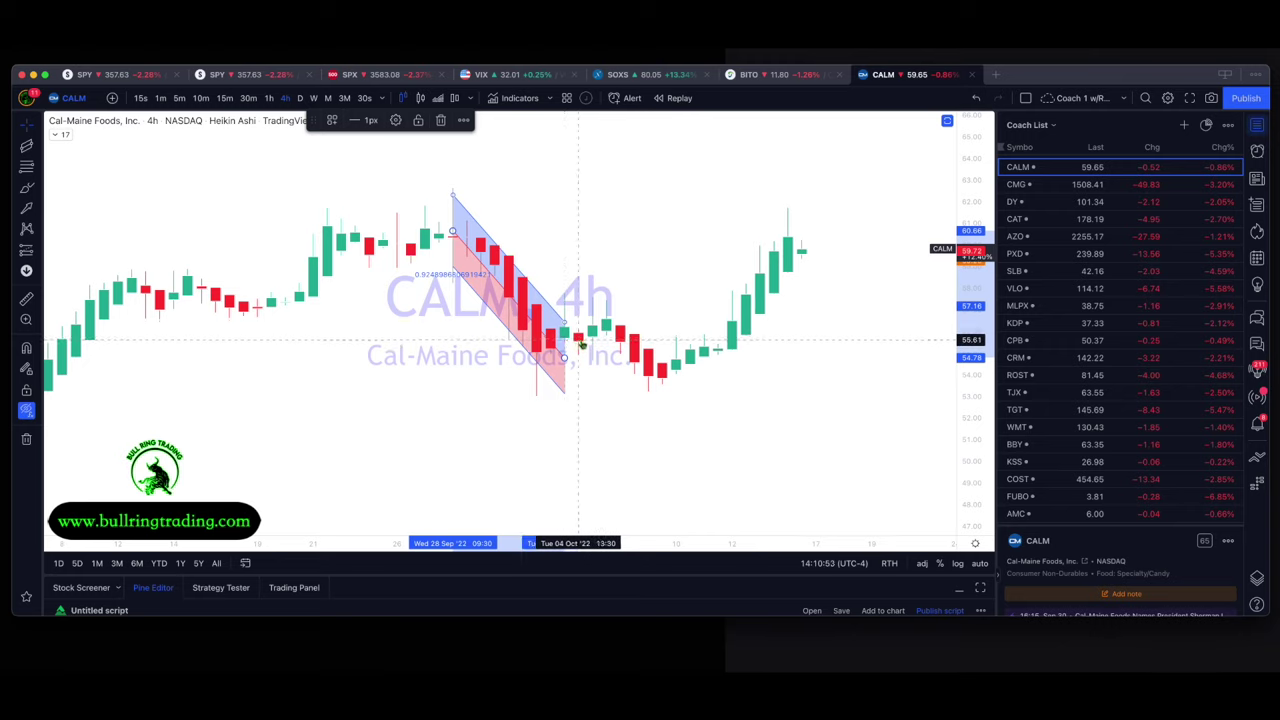
{"action": "mouse_move", "coordinate": [565, 360]}
{"action": "left_mouse_down"}
{"action": "mouse_move", "coordinate": [604, 375]}
{"action": "mouse_move", "coordinate": [610, 360]}
{"action": "mouse_move", "coordinate": [666, 386]}
{"action": "left_mouse_up"}
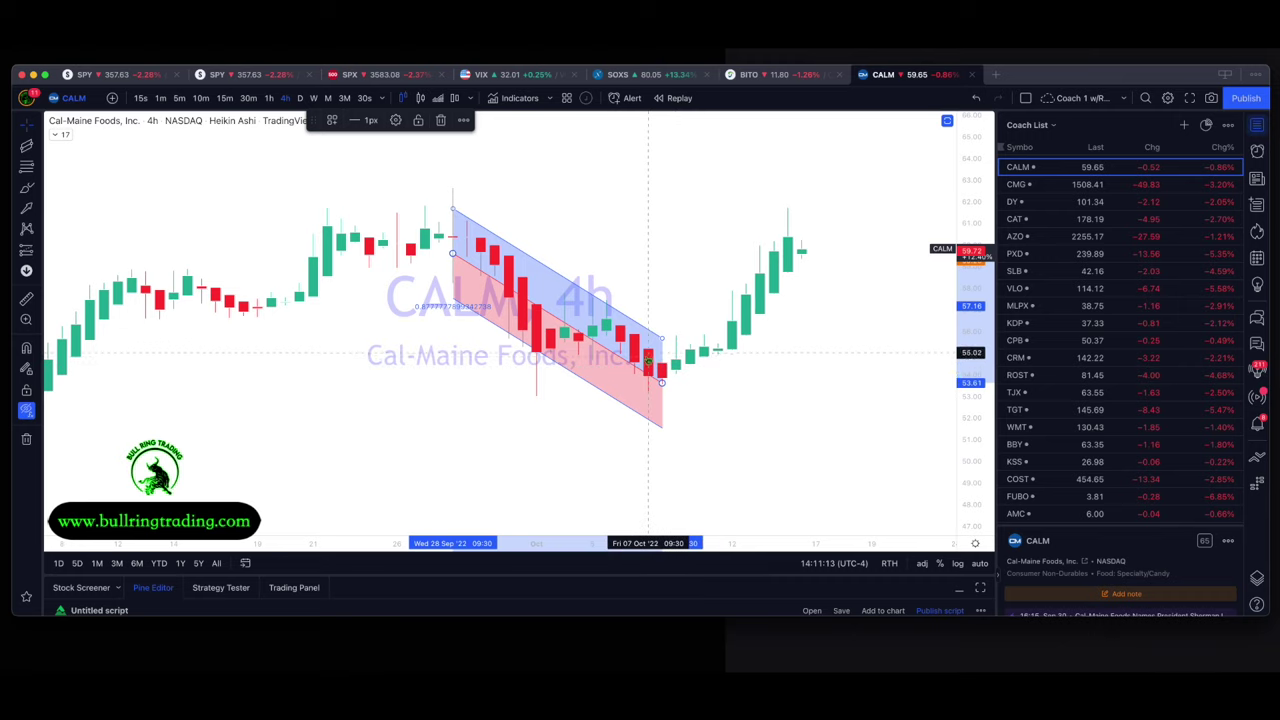
- Draw an arrow marker from about 50.74 on 11 Oct, aim it at the channel's upper edge, and swing its tip away below the candles
{"action": "left_click", "coordinate": [26, 208]}
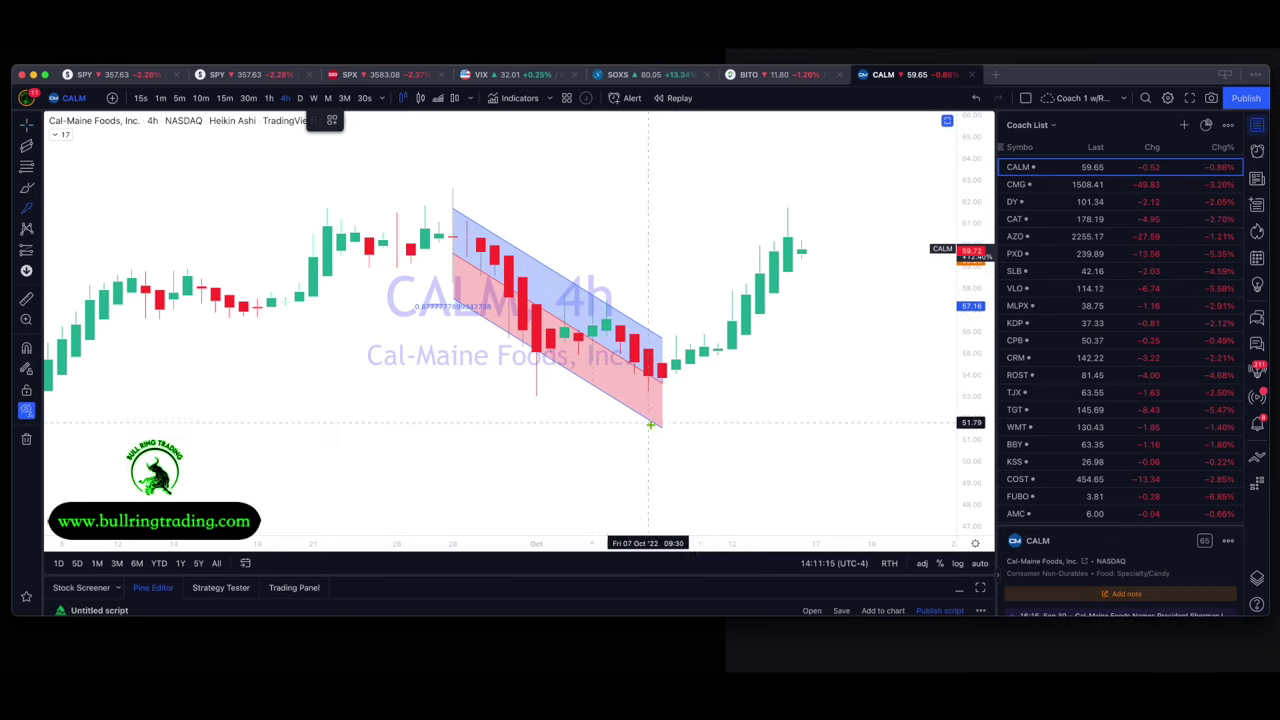
{"action": "mouse_move", "coordinate": [709, 445]}
{"action": "left_mouse_down"}
{"action": "mouse_move", "coordinate": [742, 356]}
{"action": "mouse_move", "coordinate": [663, 343]}
{"action": "mouse_move", "coordinate": [601, 305]}
{"action": "mouse_move", "coordinate": [643, 333]}
{"action": "left_mouse_up"}
{"action": "mouse_move", "coordinate": [657, 342]}
{"action": "left_mouse_down"}
{"action": "mouse_move", "coordinate": [727, 323]}
{"action": "mouse_move", "coordinate": [665, 343]}
{"action": "mouse_move", "coordinate": [782, 482]}
{"action": "left_mouse_up"}
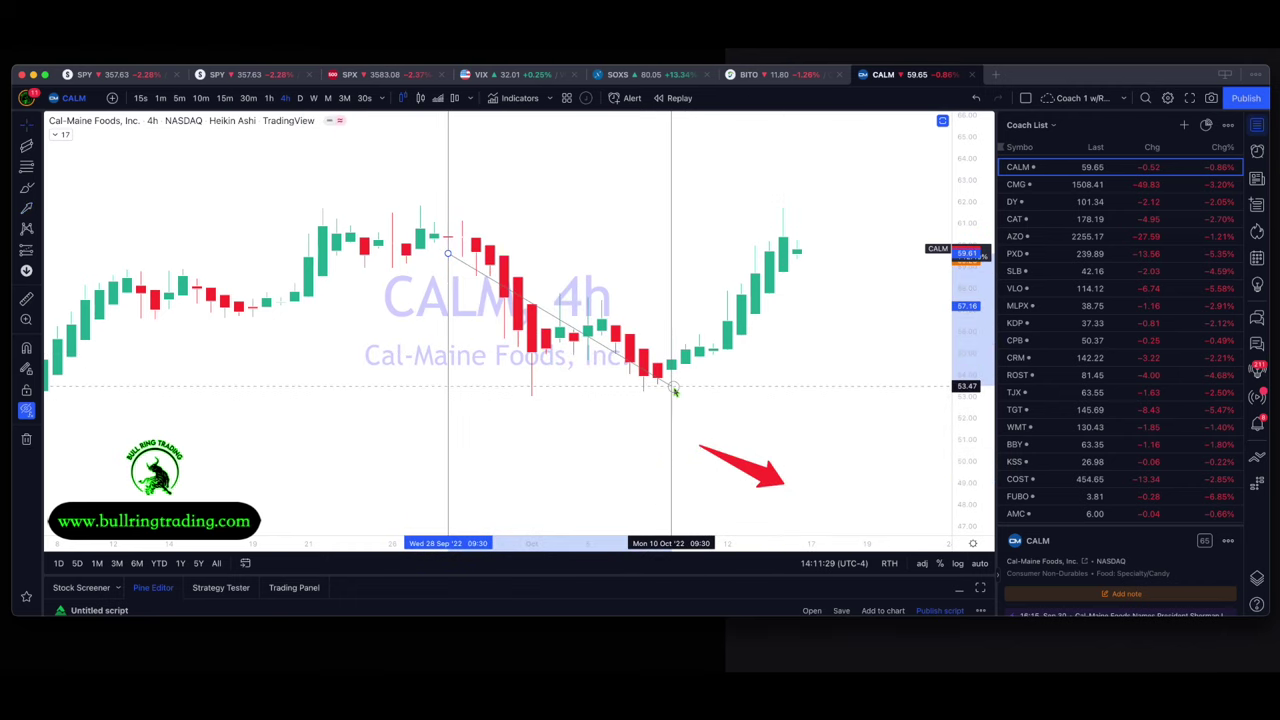
- Try extending the channel's end point to 10 Oct 2022 at 13:30, and return it to the last 7 Oct candle
{"action": "left_click", "coordinate": [673, 389]}
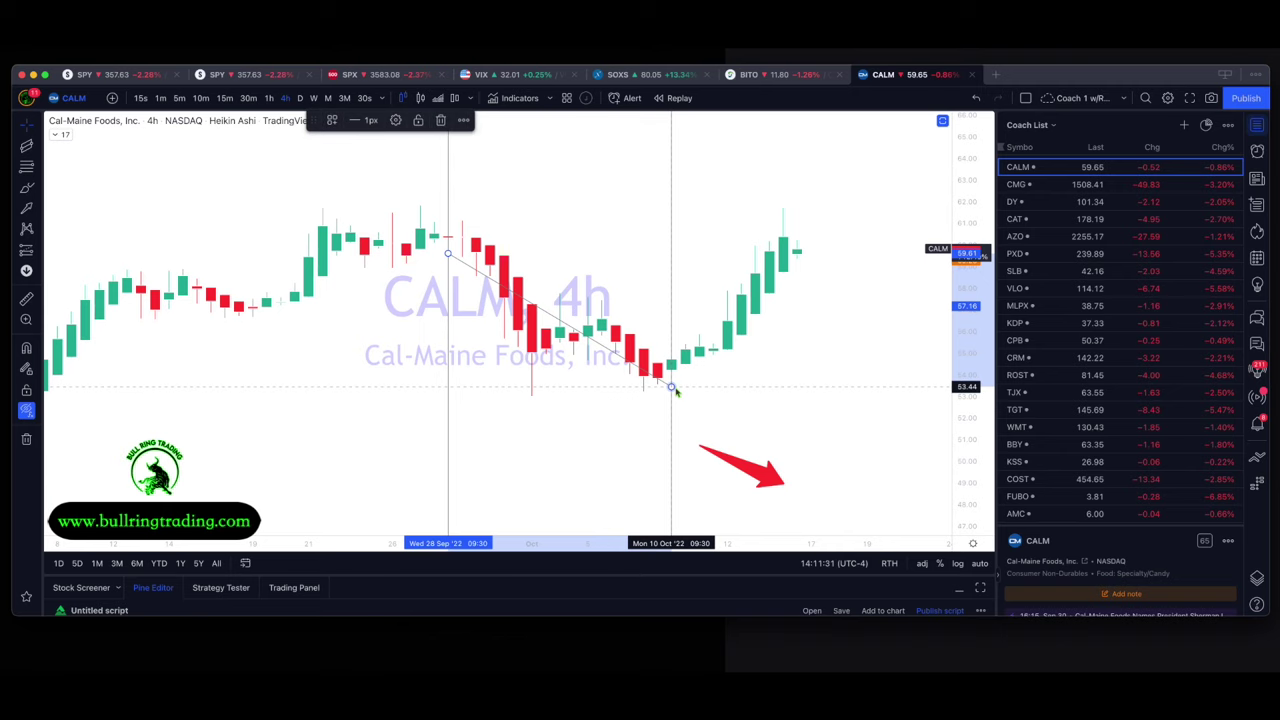
{"action": "mouse_move", "coordinate": [672, 389]}
{"action": "left_mouse_down"}
{"action": "mouse_move", "coordinate": [697, 397]}
{"action": "mouse_move", "coordinate": [686, 384]}
{"action": "left_mouse_up"}
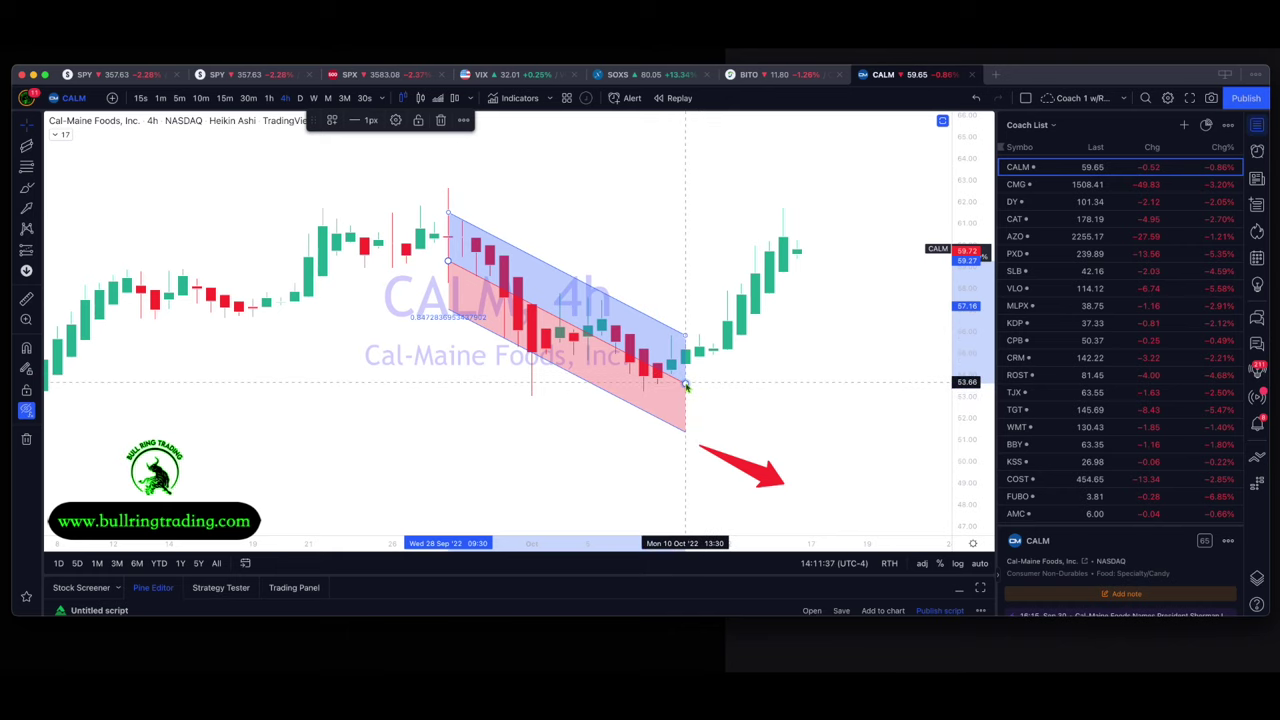
{"action": "left_click_drag", "start_coordinate": [686, 387], "coordinate": [663, 386]}
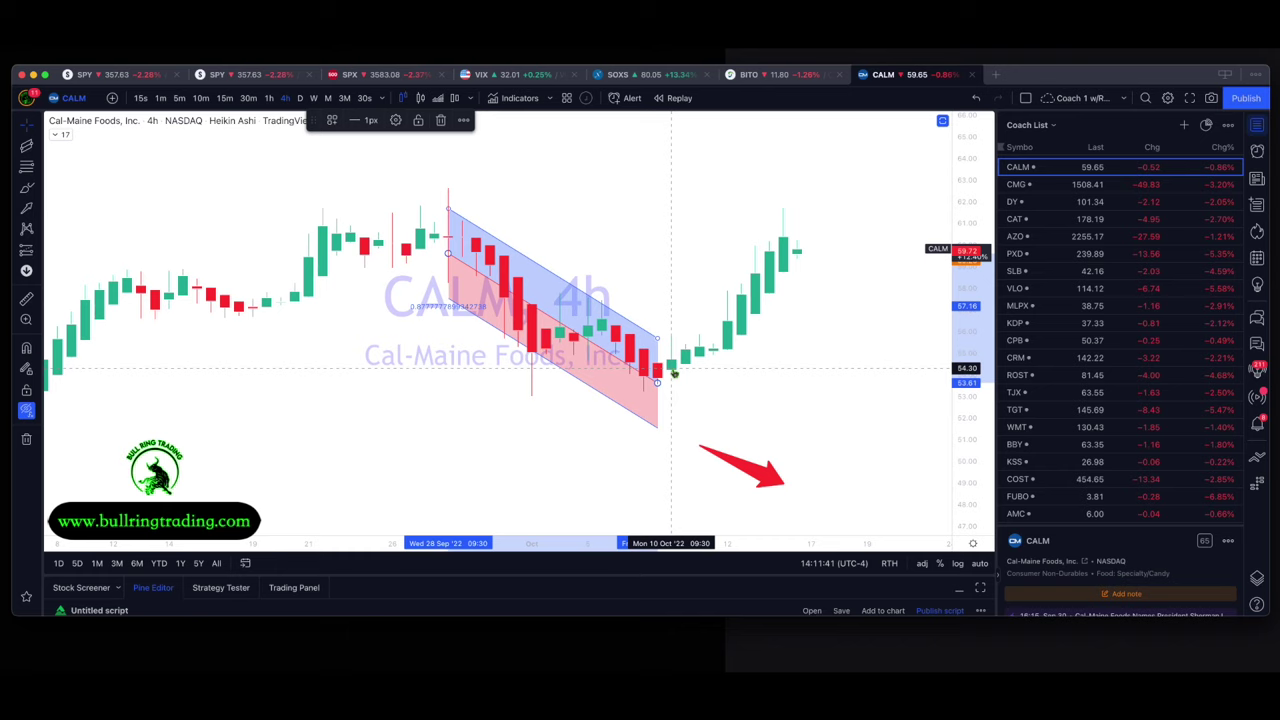
- Point the arrow at the rising candles on 11 and 12 Oct, and leave its tip almost level with its base at 14 Oct, 09:30
{"action": "left_click_drag", "start_coordinate": [783, 483], "coordinate": [726, 342]}
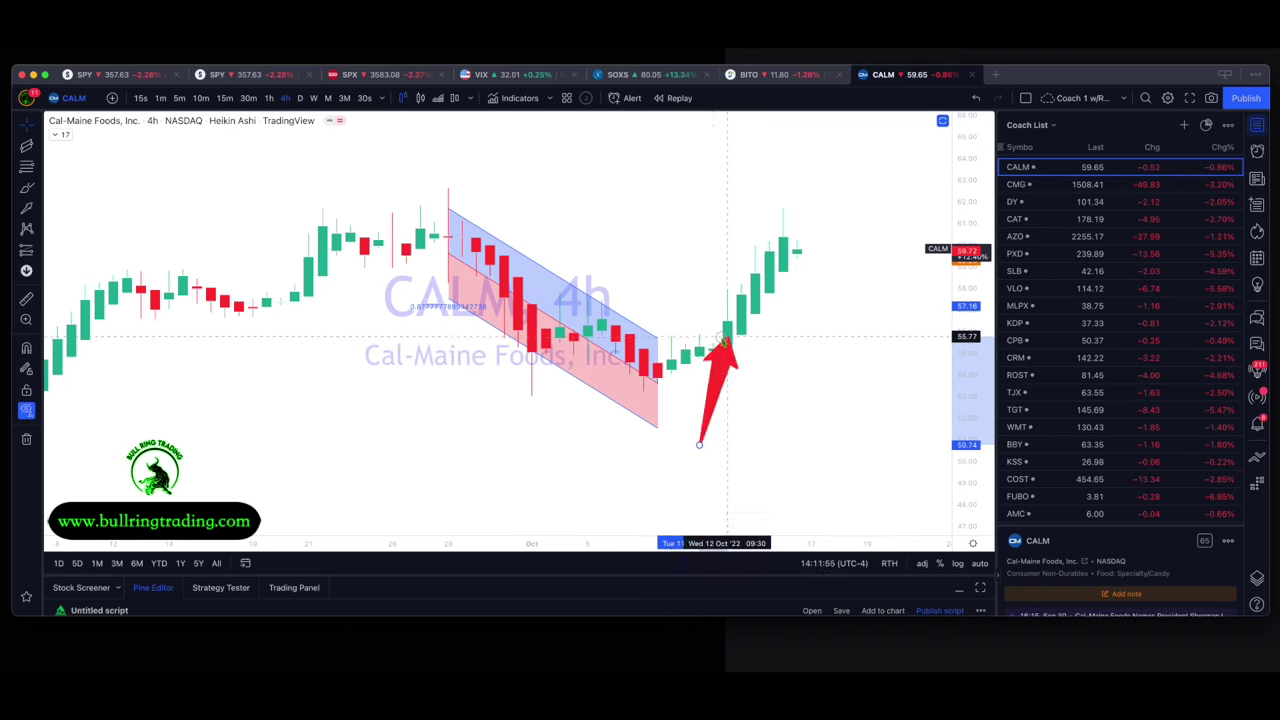
{"action": "left_click_drag", "start_coordinate": [726, 342], "coordinate": [700, 403]}
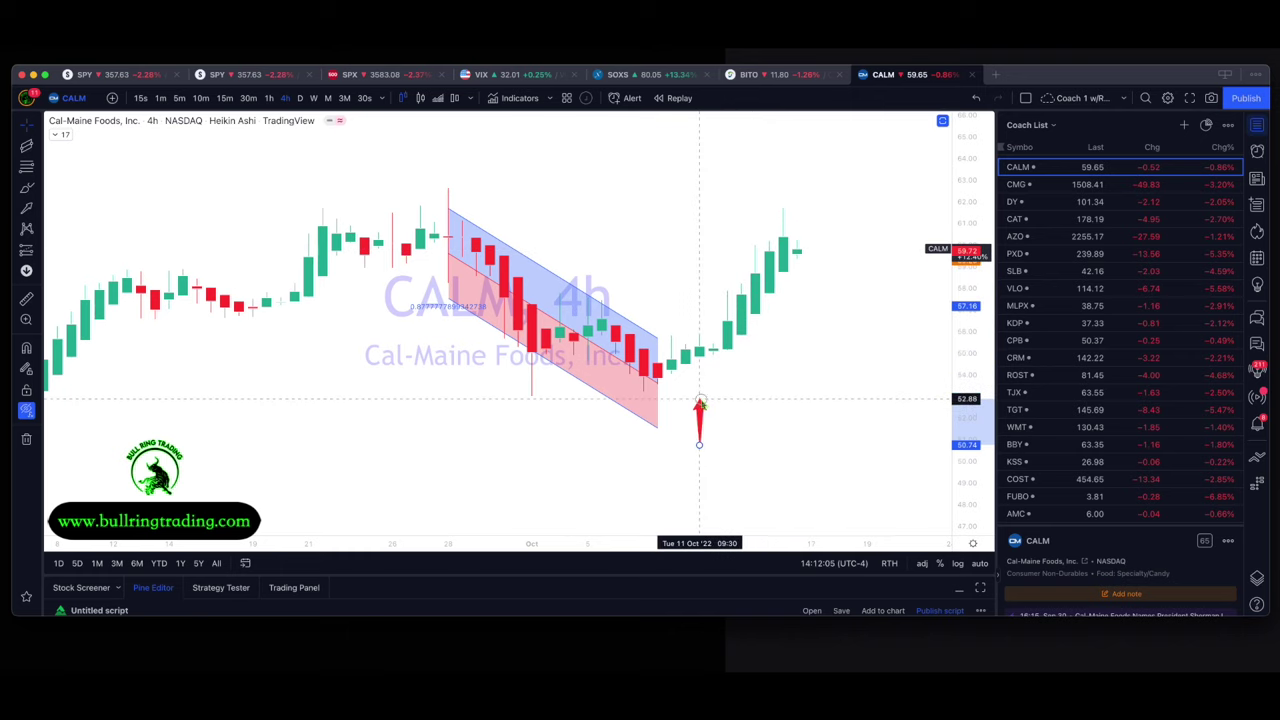
{"action": "left_click_drag", "start_coordinate": [700, 403], "coordinate": [742, 302]}
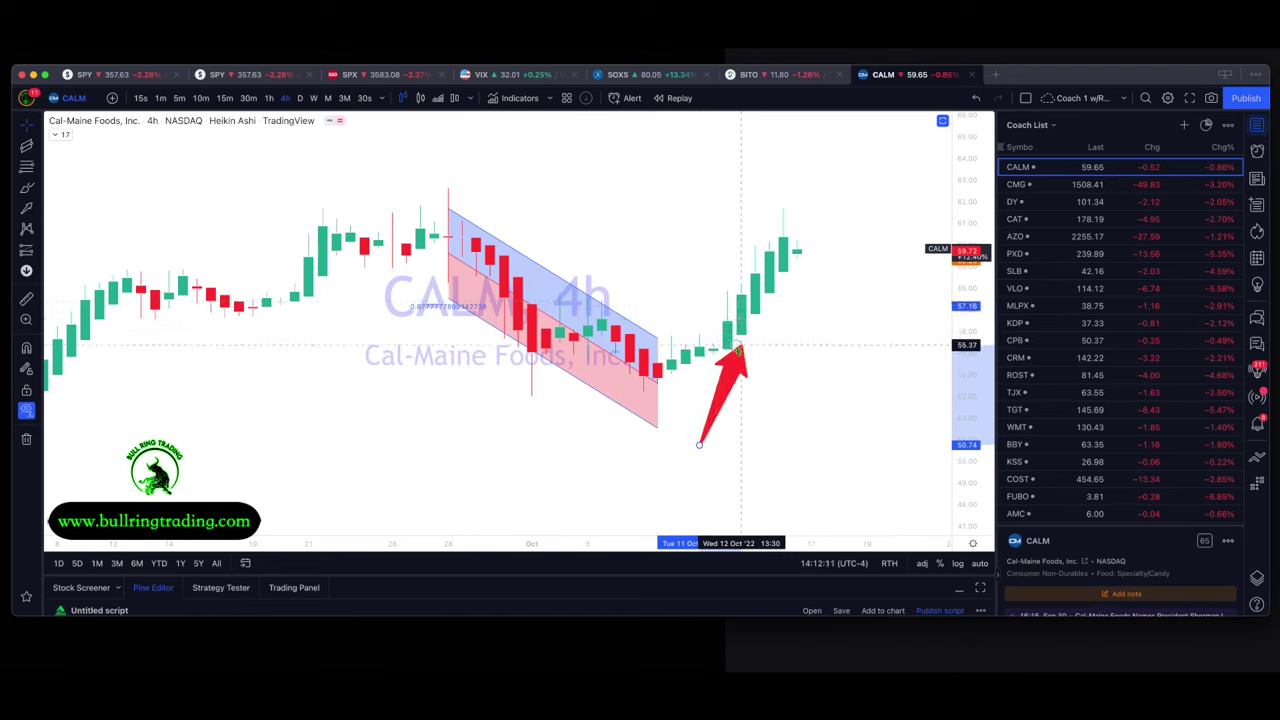
{"action": "left_click_drag", "start_coordinate": [738, 350], "coordinate": [789, 450]}
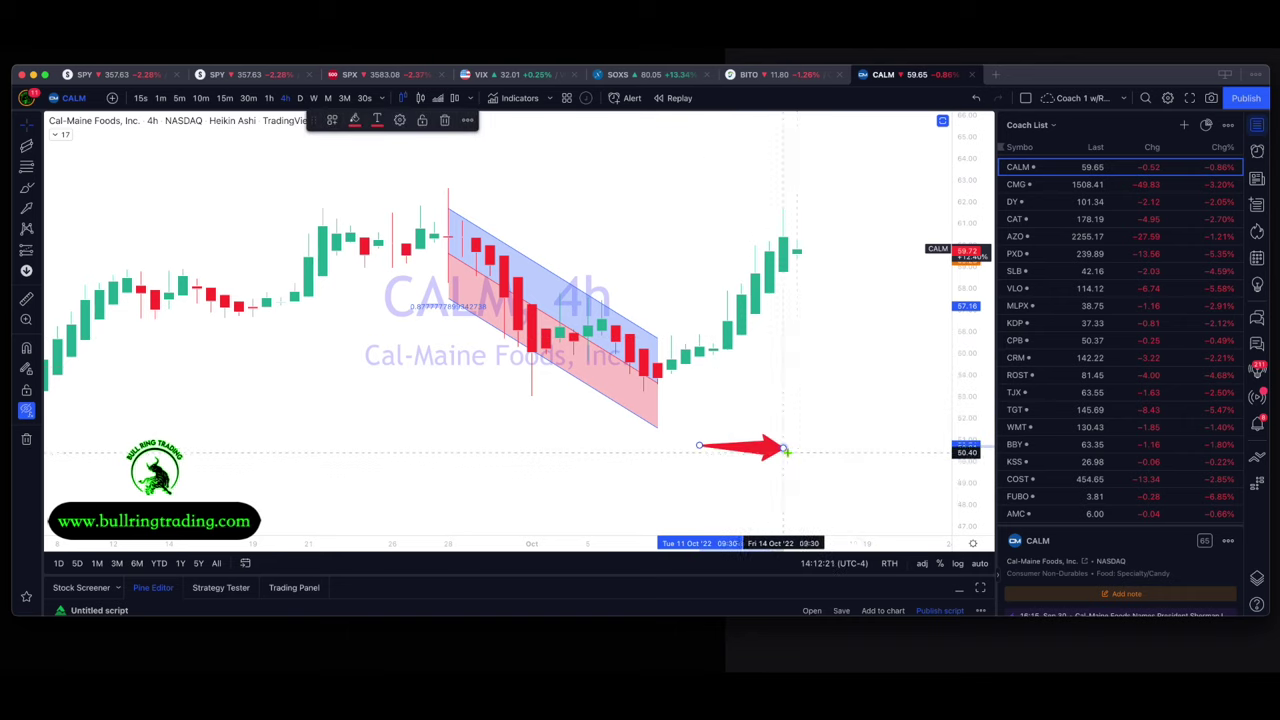
- Stretch the arrow's tip out to 19 Oct 2022, and pull it back to about 52.21 on 13 Oct at 09:30
{"action": "scroll", "coordinate": [766, 372], "scroll_direction": "up", "scroll_amount": 3}
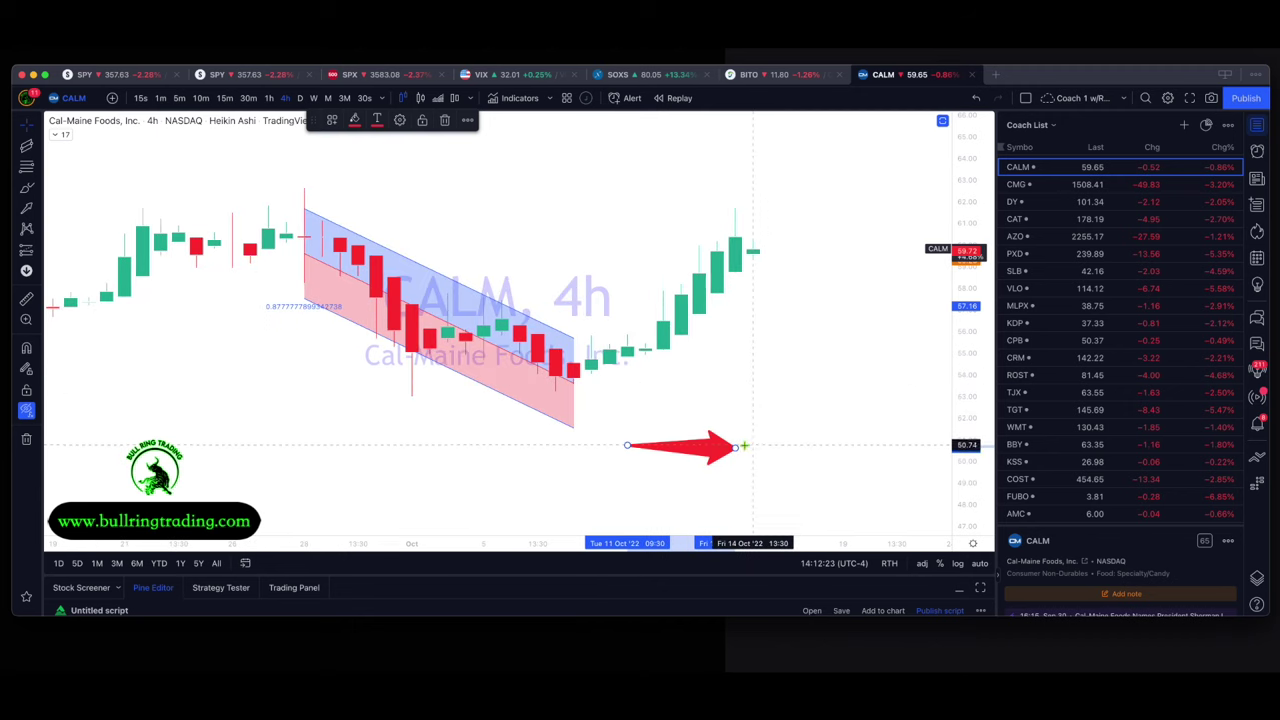
{"action": "left_click_drag", "start_coordinate": [737, 451], "coordinate": [843, 406]}
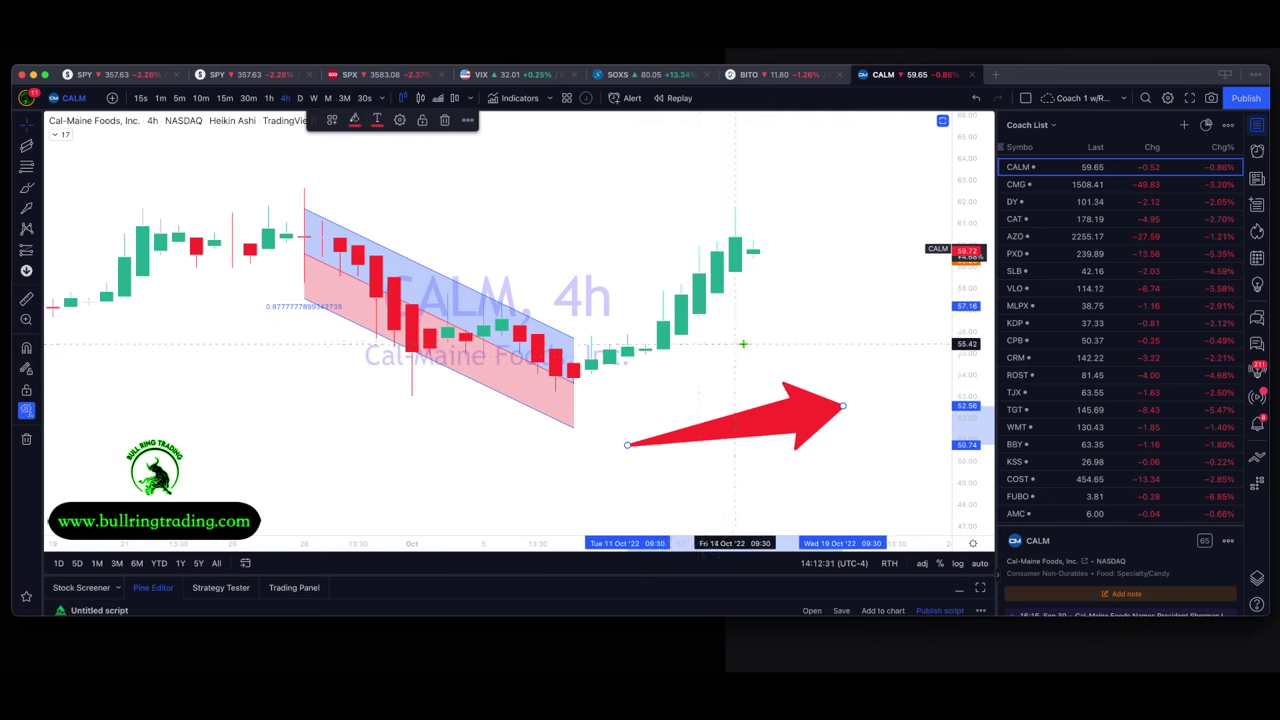
{"action": "left_click_drag", "start_coordinate": [839, 407], "coordinate": [699, 415]}
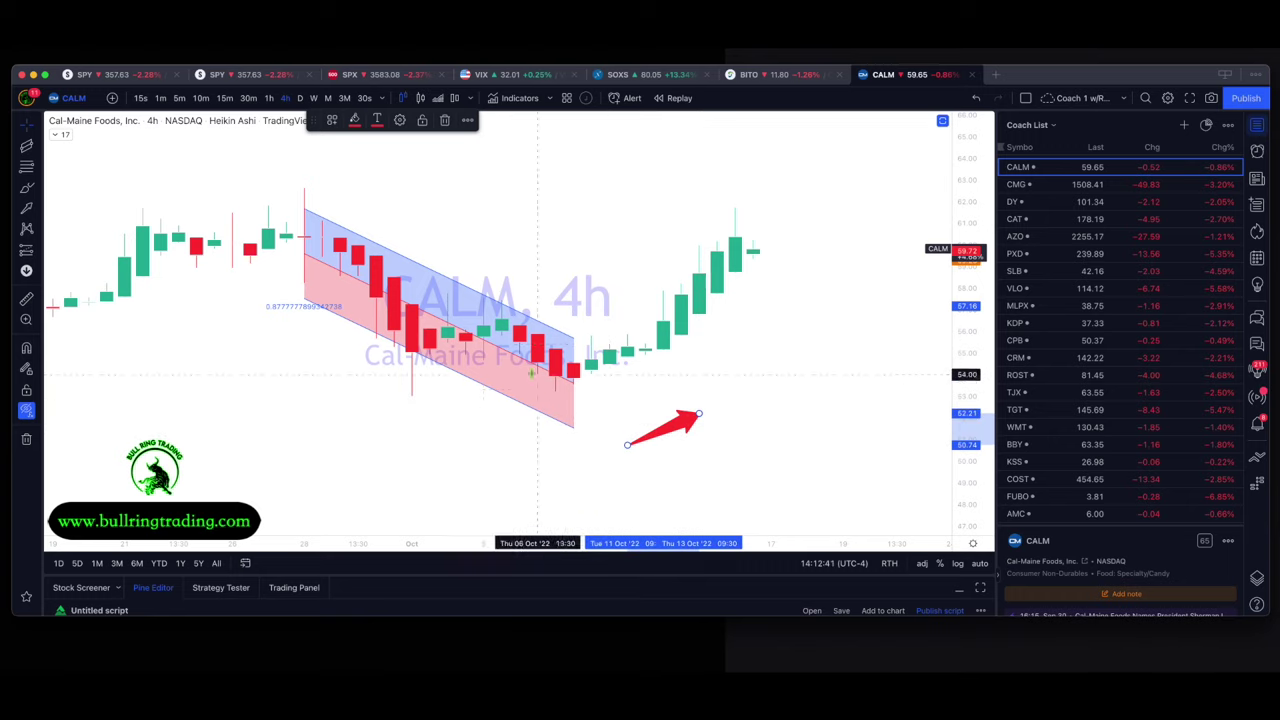
- Draw a Regression Trend channel over the rising candles to 14 Oct 2022, 13:30, and set its start point to 7 Oct at 13:30
{"action": "left_click", "coordinate": [27, 147]}
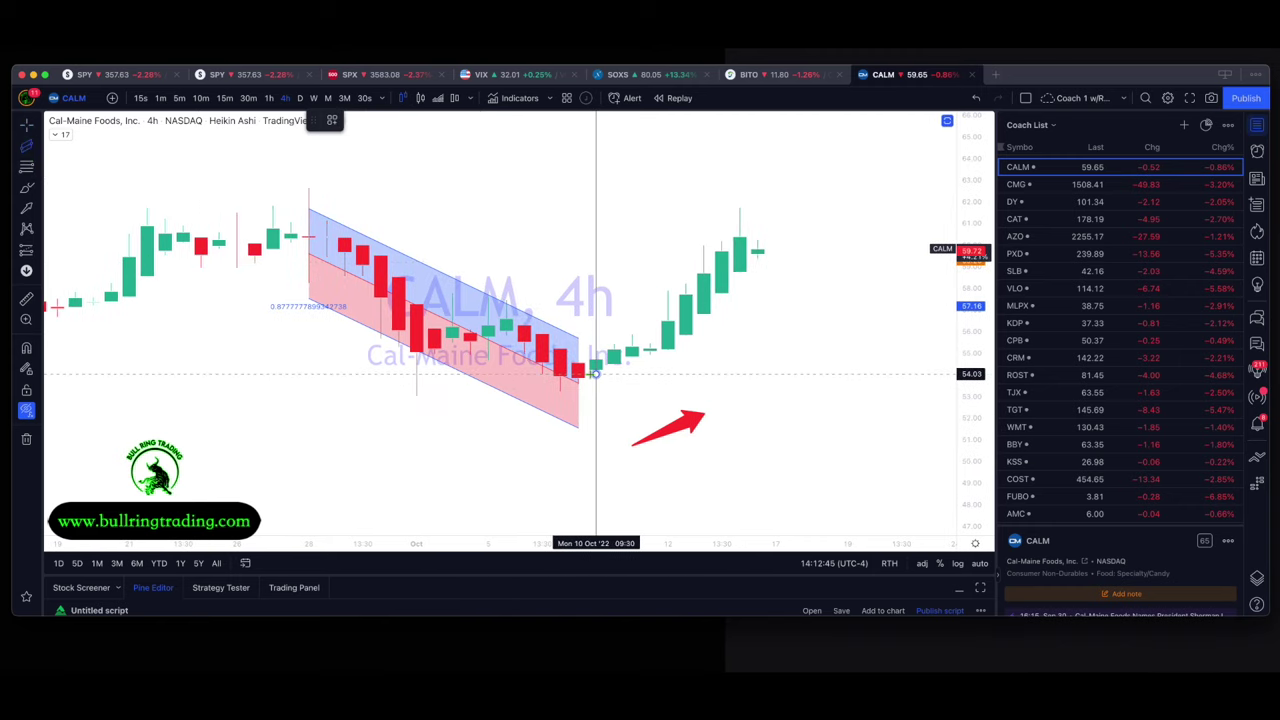
{"action": "left_click", "coordinate": [595, 373]}
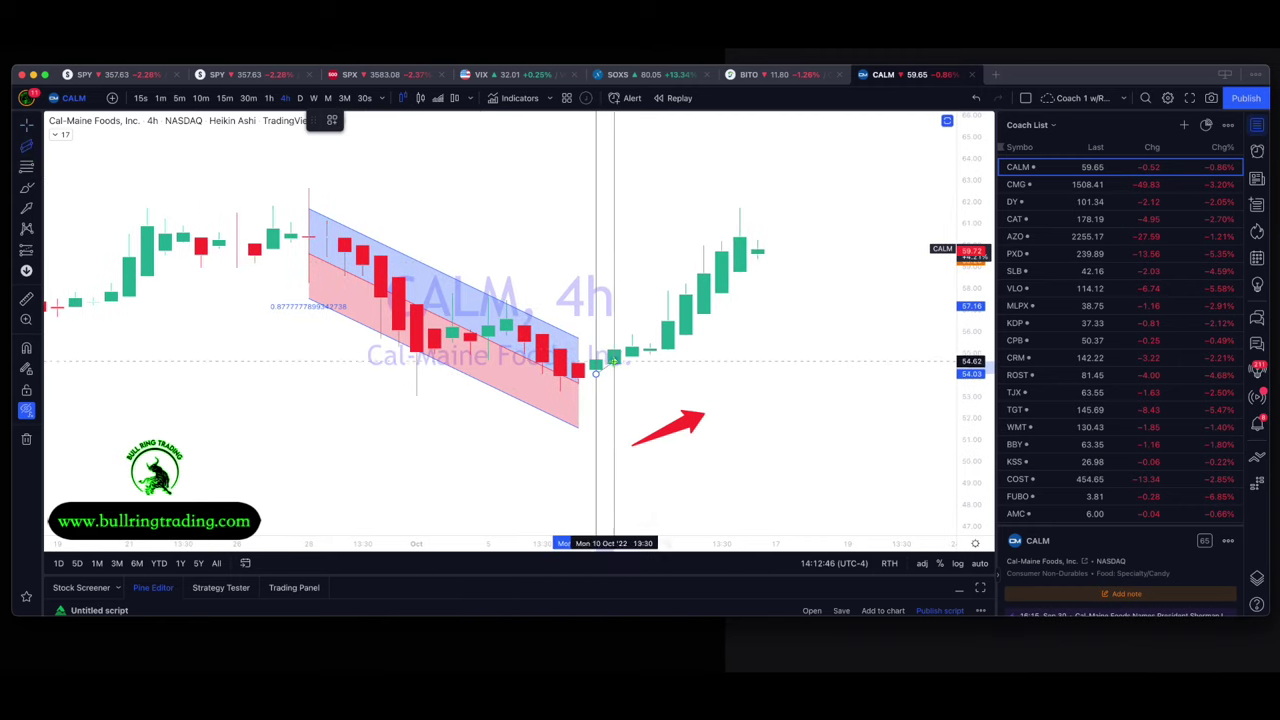
{"action": "left_click", "coordinate": [757, 232]}
{"action": "left_click", "coordinate": [773, 231]}
{"action": "scroll", "coordinate": [766, 363], "scroll_direction": "right", "scroll_amount": 5}
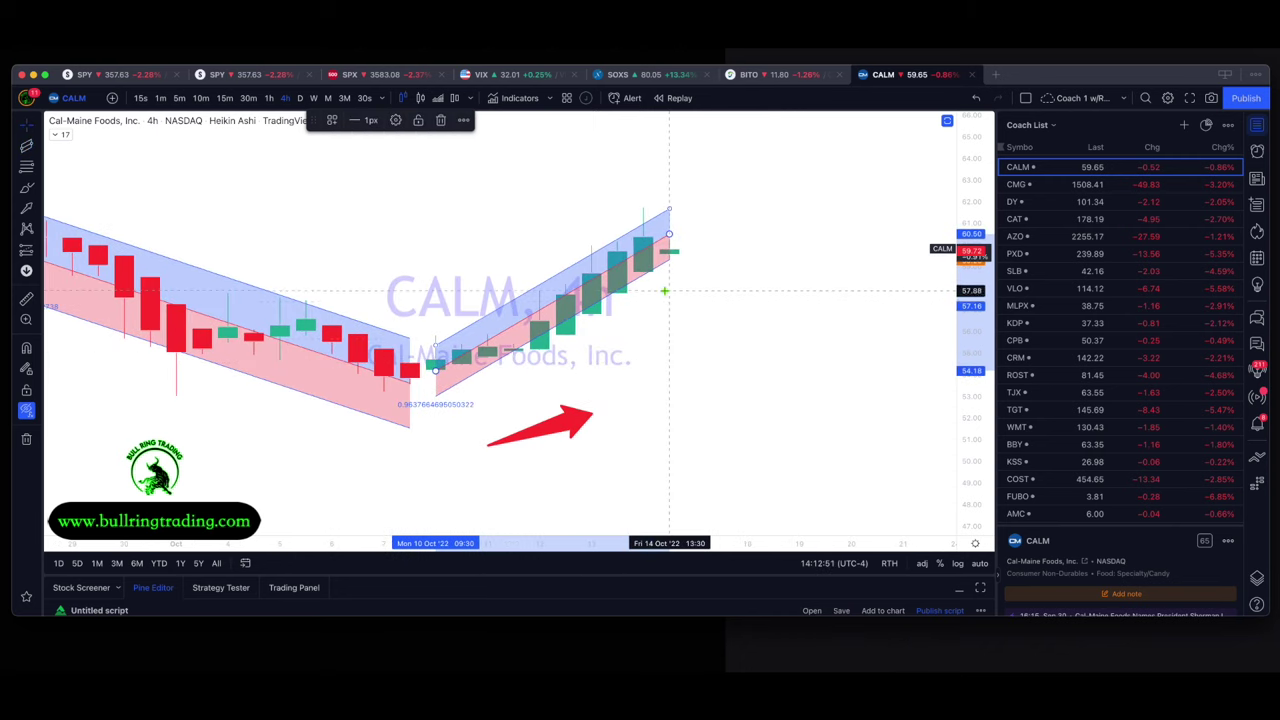
{"action": "left_click_drag", "start_coordinate": [435, 370], "coordinate": [420, 383]}
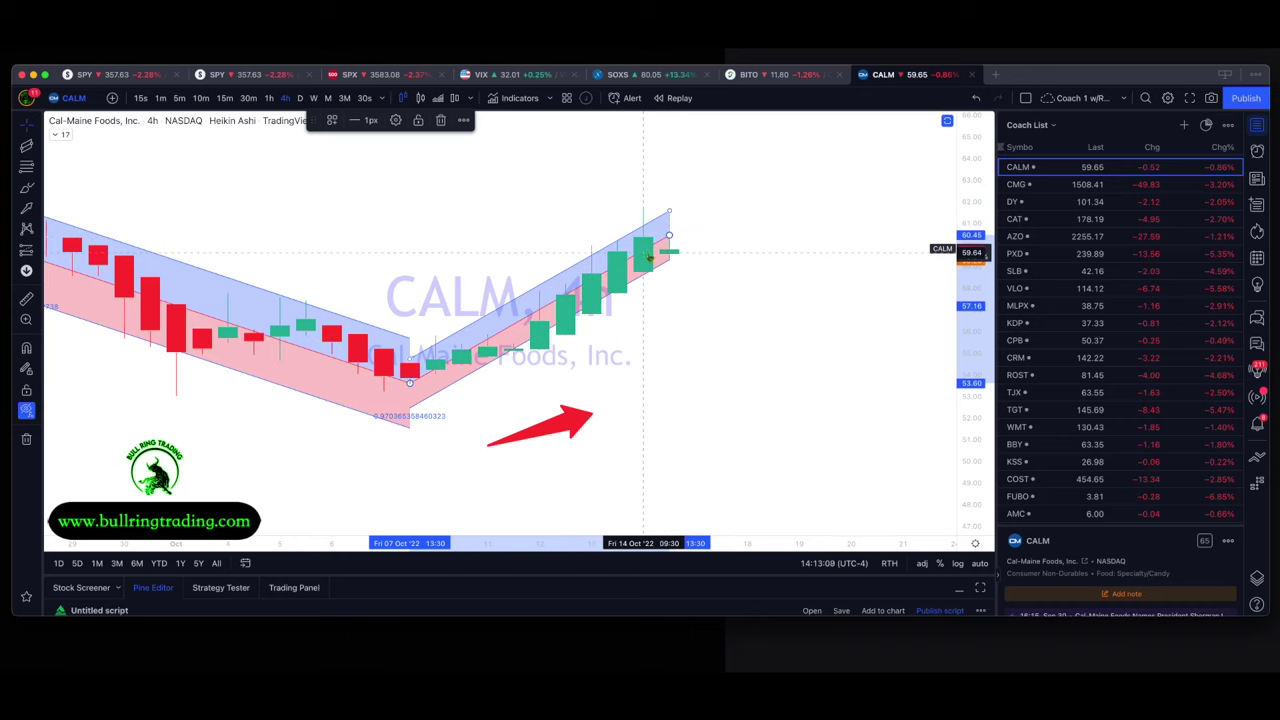
- Swing the arrow almost level below the rising channel with its tip at 14 Oct 2022, 13:30, and review both channels against earlier prices
{"action": "scroll", "coordinate": [700, 385], "scroll_direction": "down", "scroll_amount": 2}
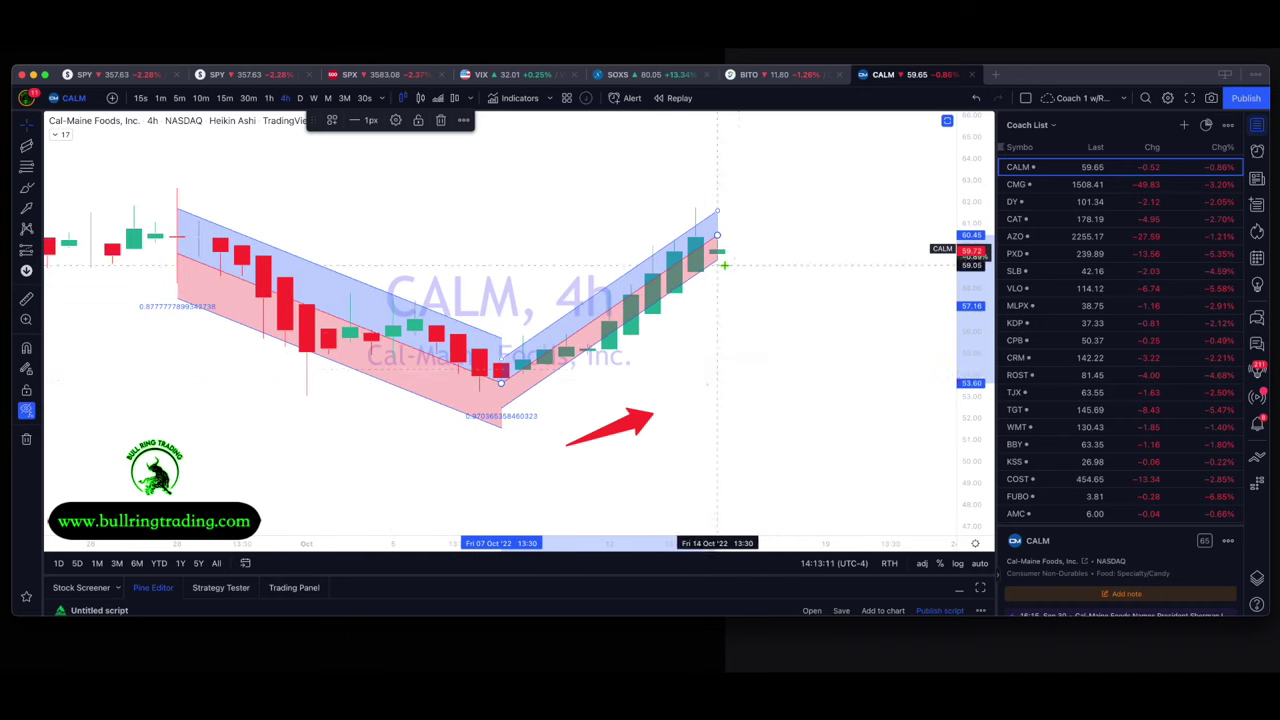
{"action": "mouse_move", "coordinate": [651, 416]}
{"action": "left_mouse_down"}
{"action": "mouse_move", "coordinate": [727, 280]}
{"action": "mouse_move", "coordinate": [725, 306]}
{"action": "mouse_move", "coordinate": [721, 262]}
{"action": "mouse_move", "coordinate": [727, 446]}
{"action": "left_mouse_up"}
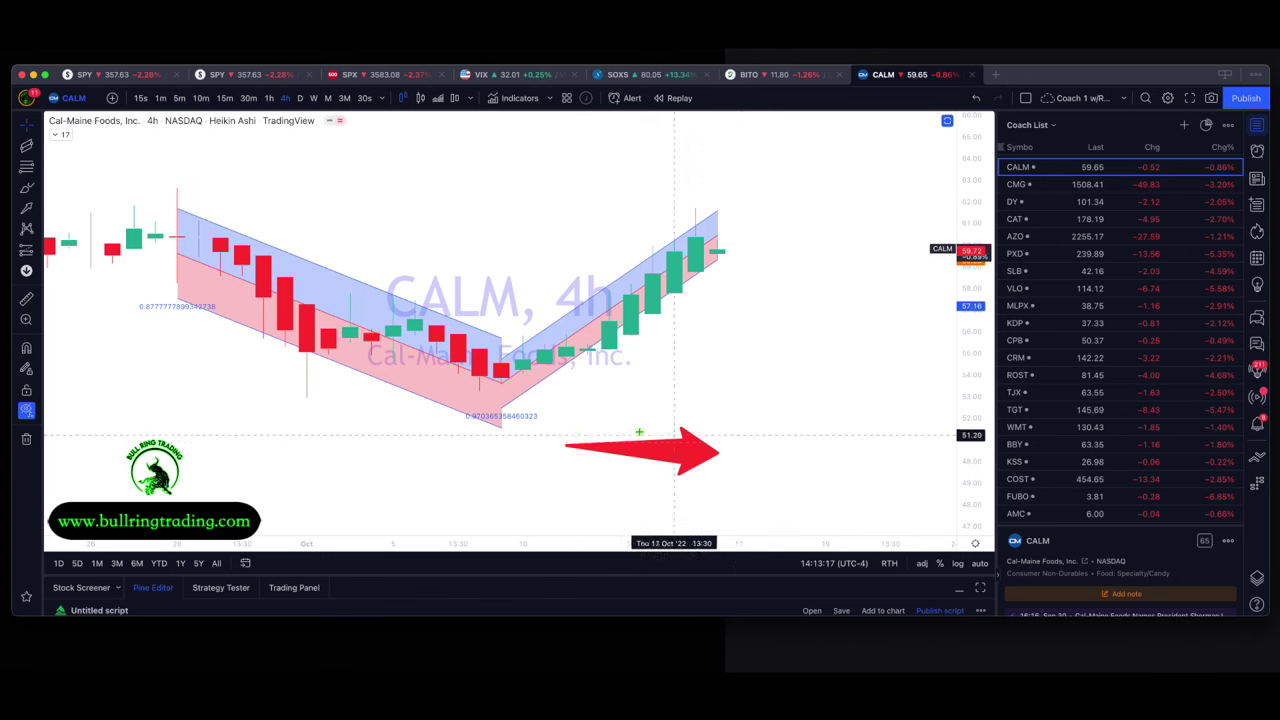
{"action": "scroll", "coordinate": [575, 433], "scroll_direction": "left", "scroll_amount": 3}
{"action": "scroll", "coordinate": [575, 433], "scroll_direction": "left", "scroll_amount": 5}
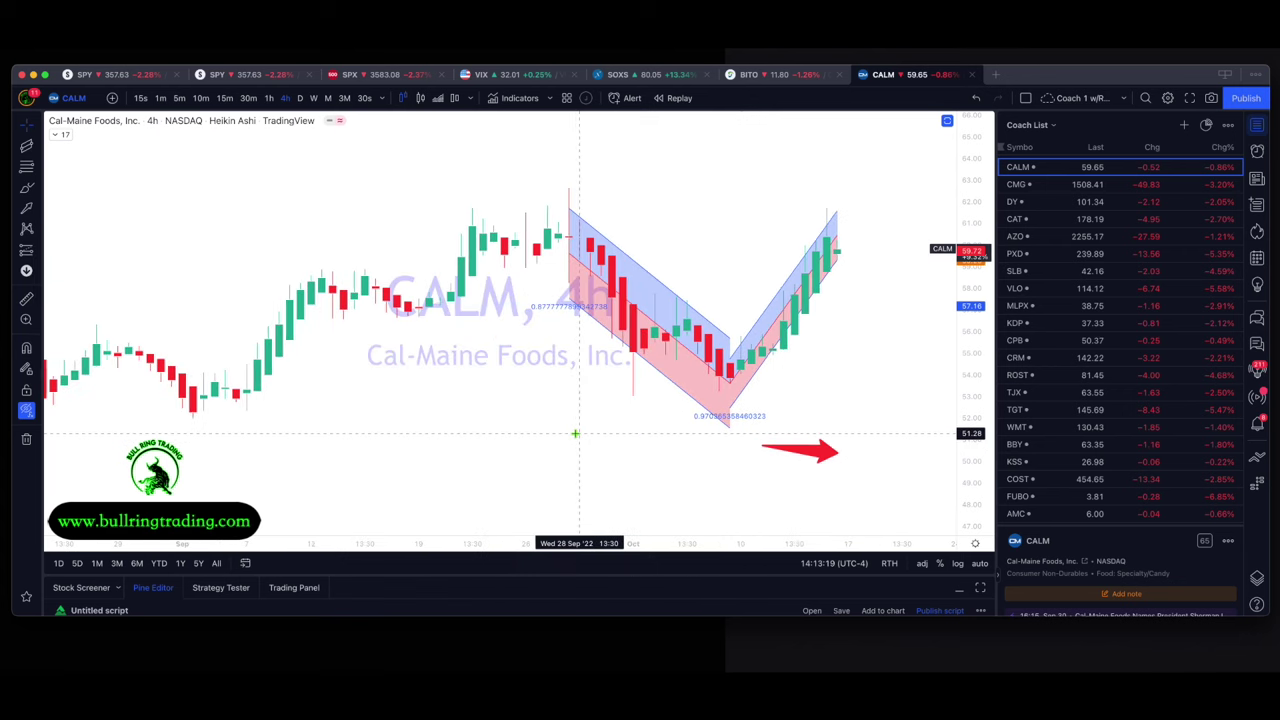
{"action": "scroll", "coordinate": [575, 433], "scroll_direction": "left", "scroll_amount": 4}
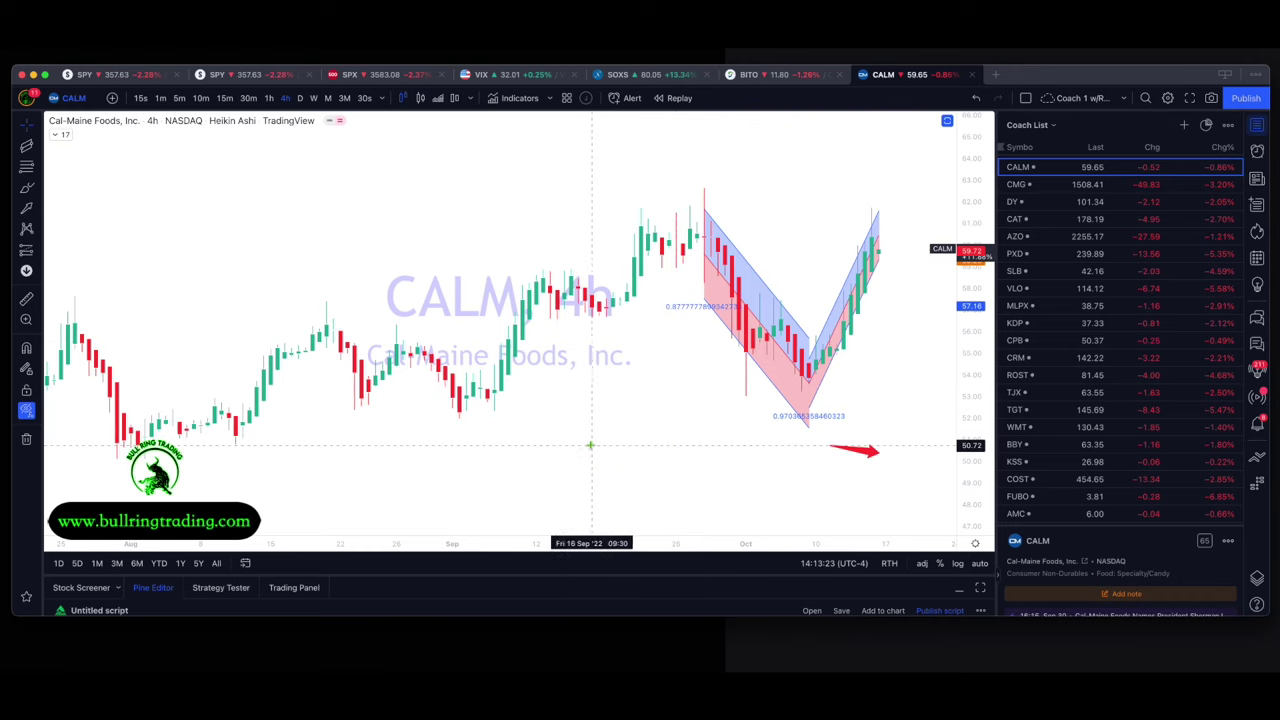
{"action": "scroll", "coordinate": [587, 438], "scroll_direction": "right", "scroll_amount": 5}
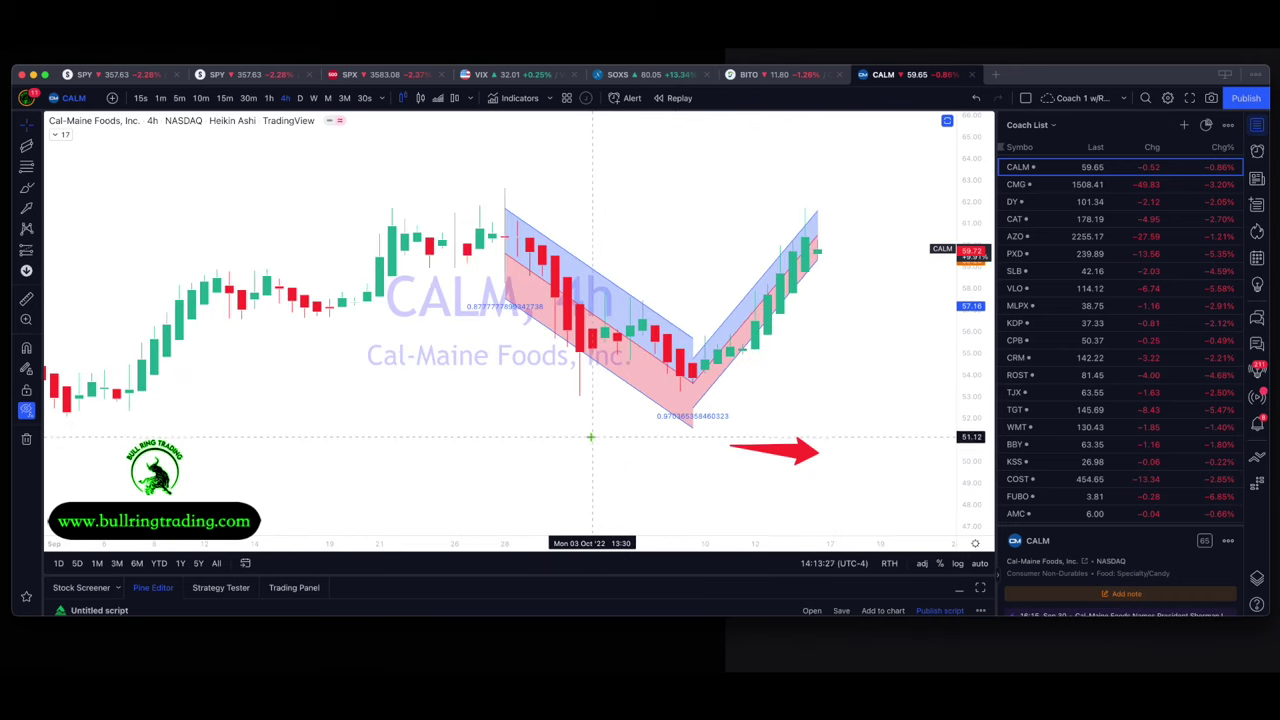
{"action": "scroll", "coordinate": [620, 430], "scroll_direction": "right", "scroll_amount": 4}
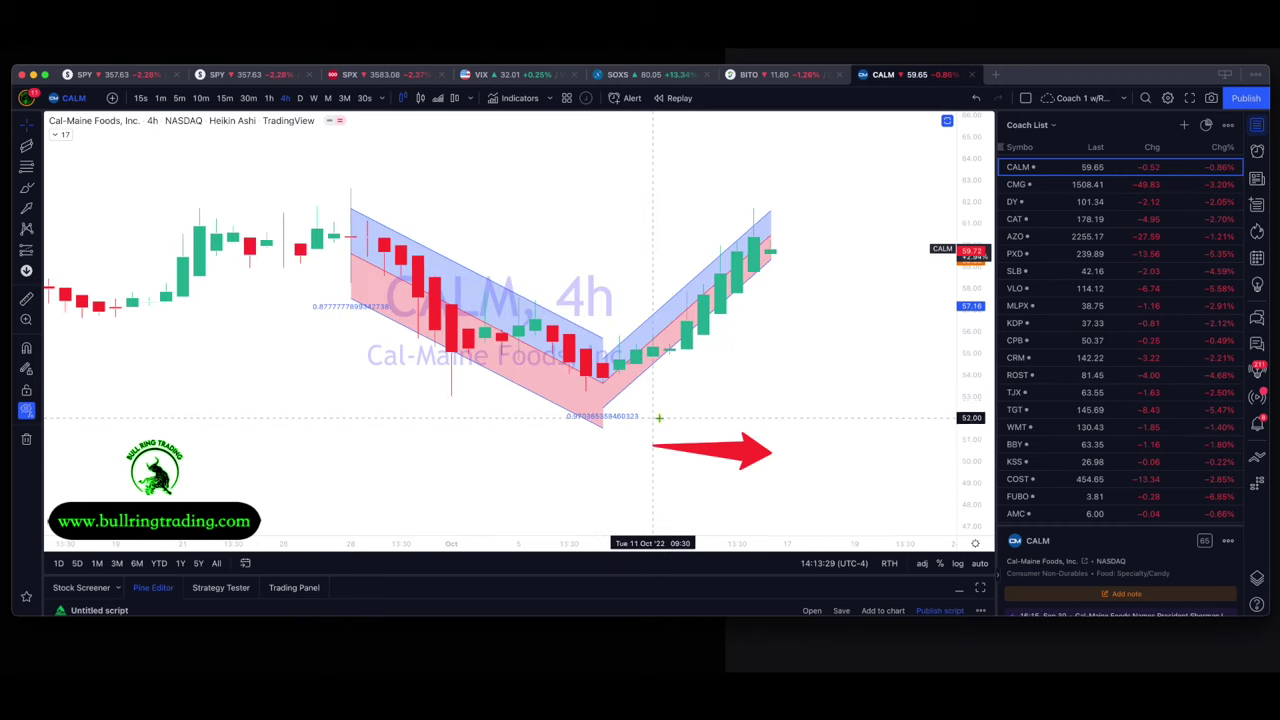
- Remove all drawings from the CALM chart and switch it to the daily interval
{"action": "right_click", "coordinate": [260, 300]}
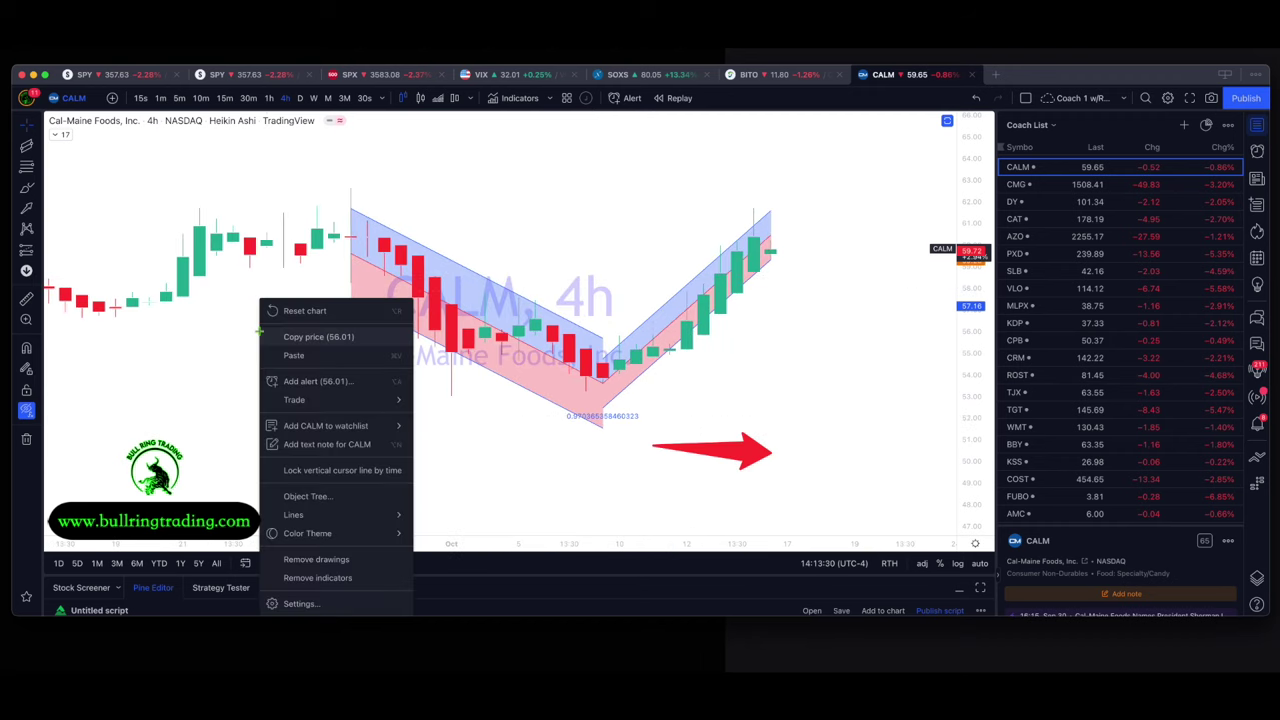
{"action": "left_click", "coordinate": [346, 560]}
{"action": "left_click", "coordinate": [297, 99]}
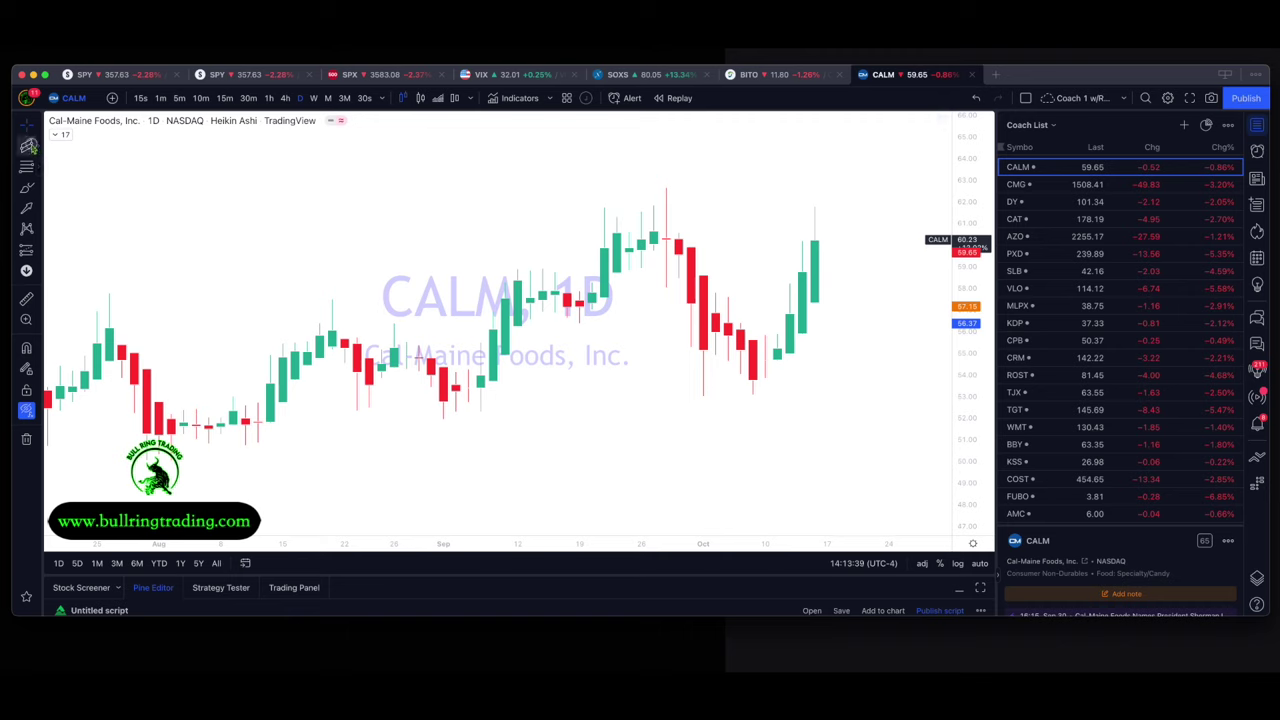
- Draw a Regression Trend channel over the falling daily candles from 28 Sep to 10 Oct 2022
{"action": "left_click", "coordinate": [28, 145]}
{"action": "scroll", "coordinate": [657, 400], "scroll_direction": "up", "scroll_amount": 1}
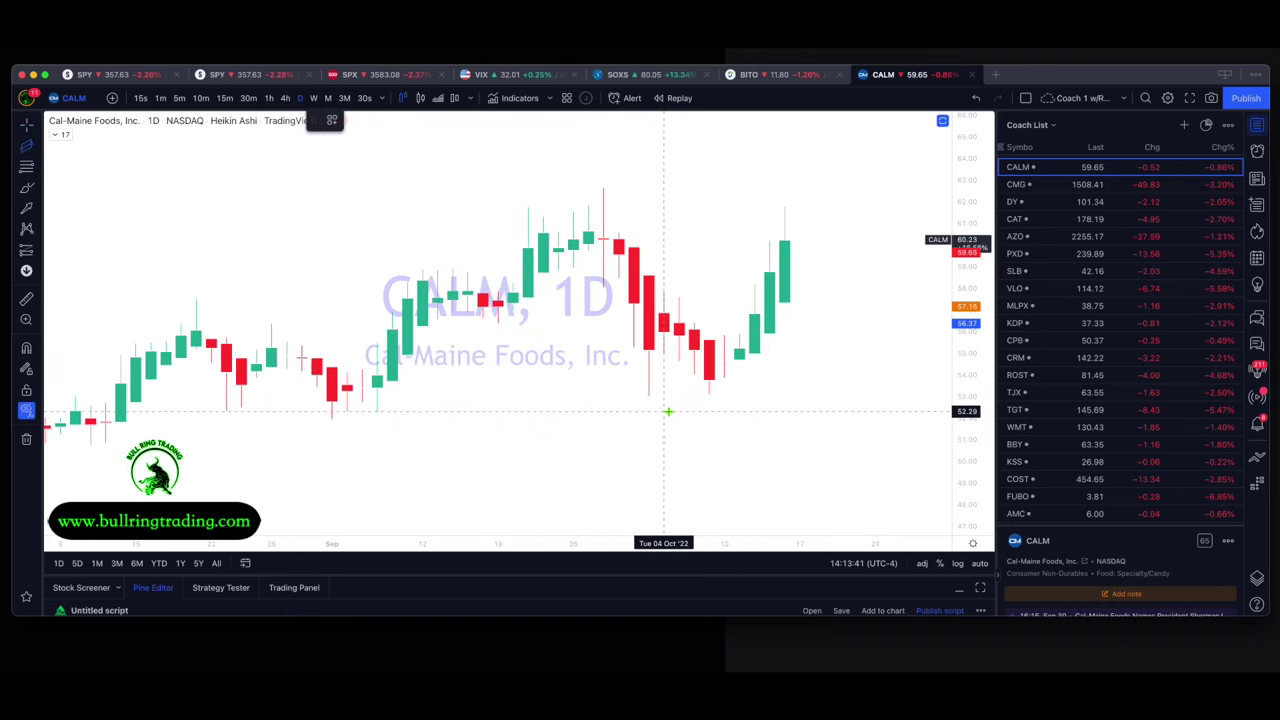
{"action": "scroll", "coordinate": [668, 411], "scroll_direction": "up", "scroll_amount": 1}
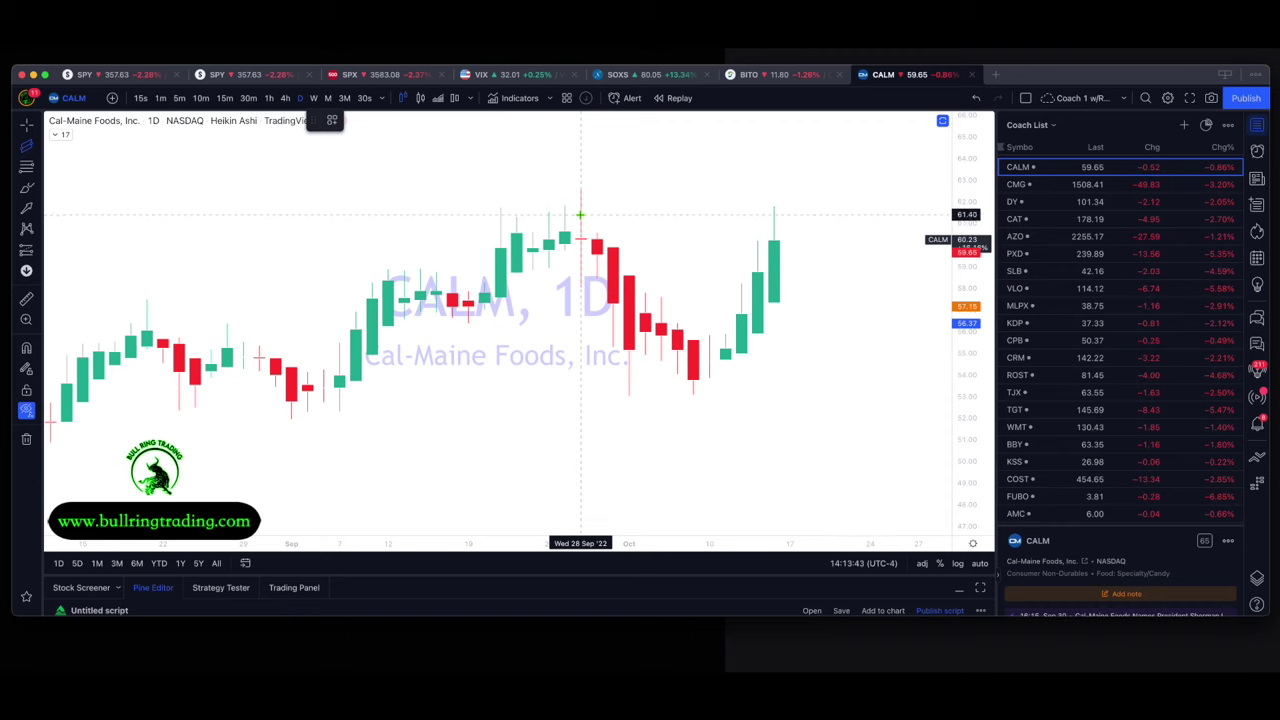
{"action": "left_click", "coordinate": [581, 216]}
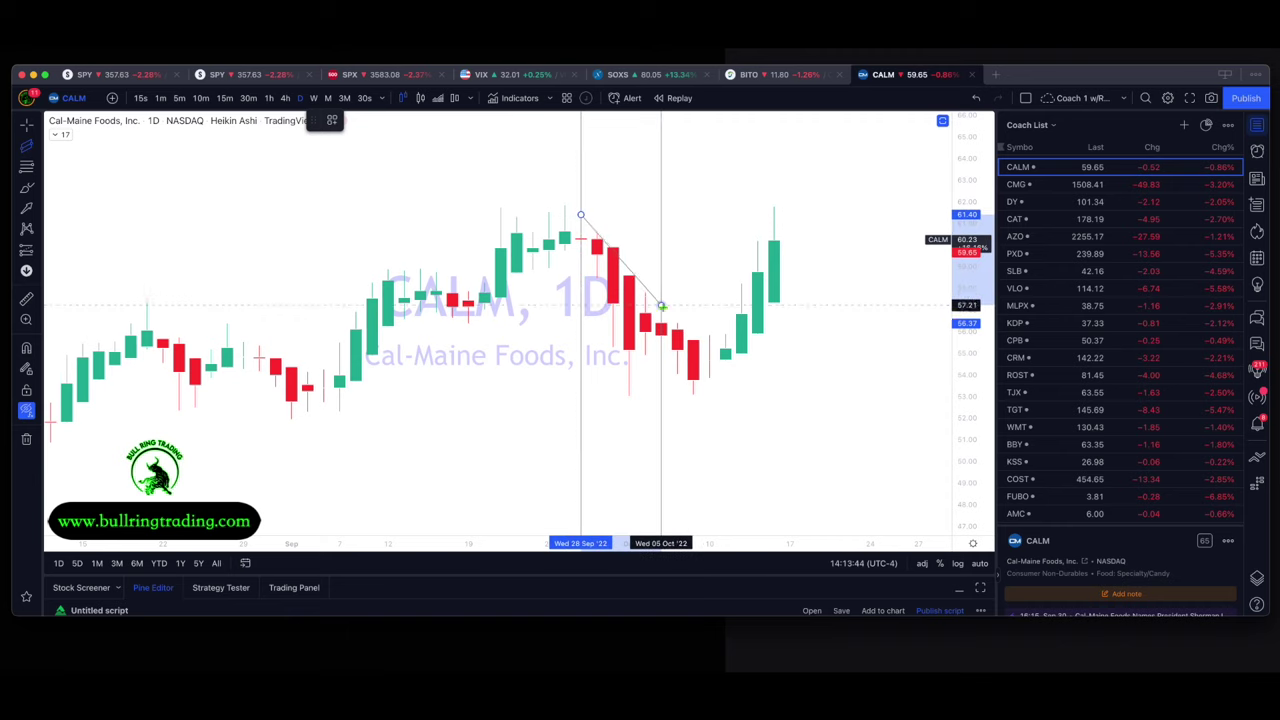
{"action": "left_click", "coordinate": [709, 386]}
{"action": "scroll", "coordinate": [766, 442], "scroll_direction": "right", "scroll_amount": 3}
{"action": "scroll", "coordinate": [766, 442], "scroll_direction": "right", "scroll_amount": 4}
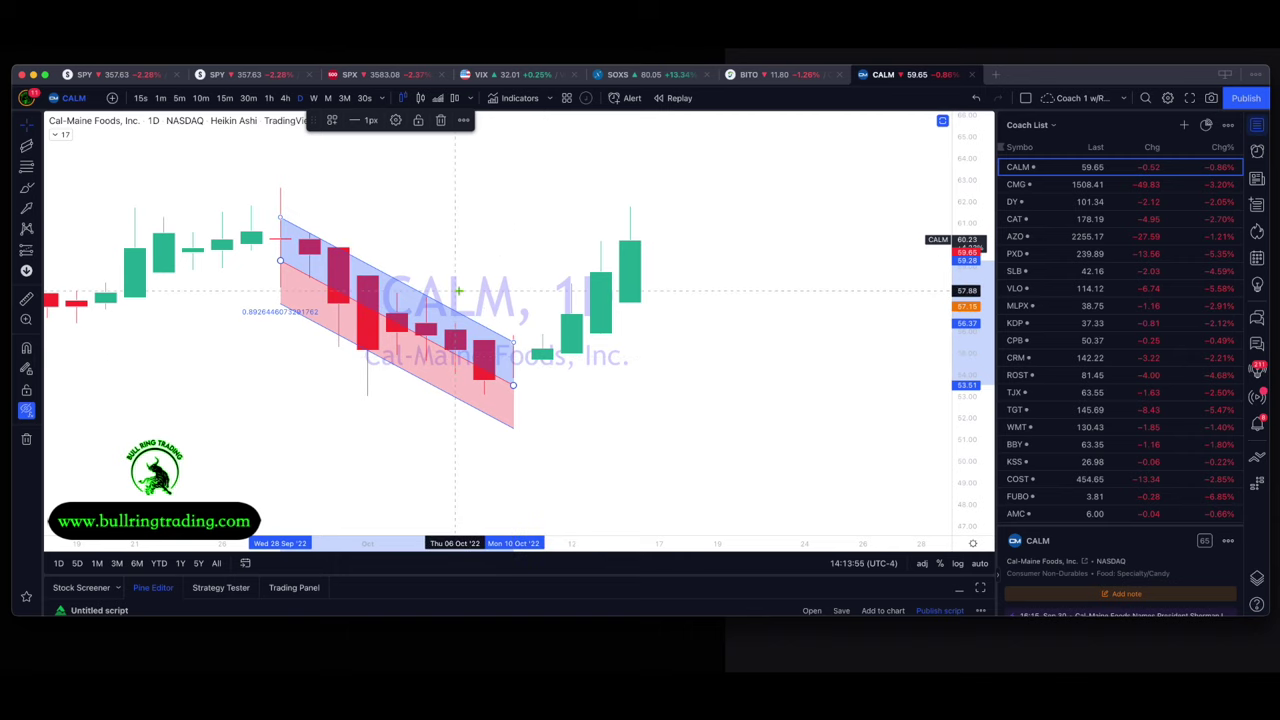
- Examine the daily candles around the falling channel and the earlier price swings back to the April 2022 high
{"action": "left_click_drag", "start_coordinate": [589, 423], "coordinate": [683, 426]}
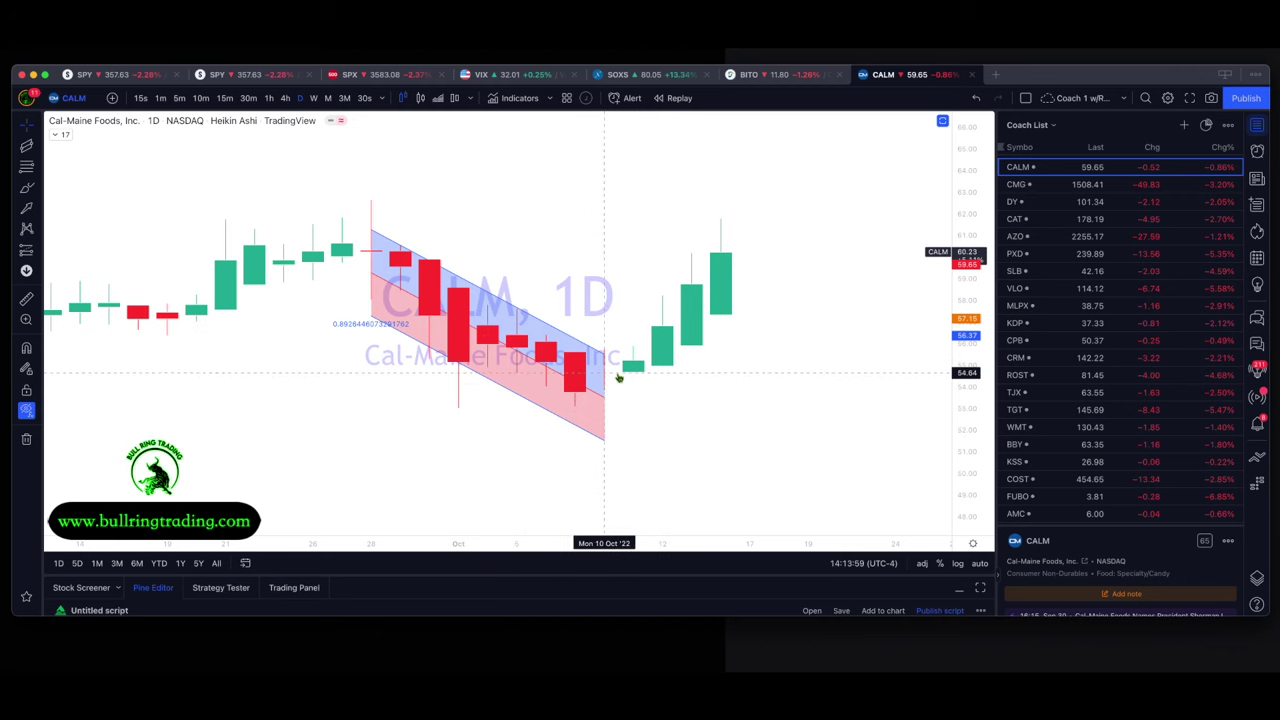
{"action": "left_click_drag", "start_coordinate": [374, 414], "coordinate": [620, 390]}
{"action": "left_click_drag", "start_coordinate": [509, 400], "coordinate": [417, 422]}
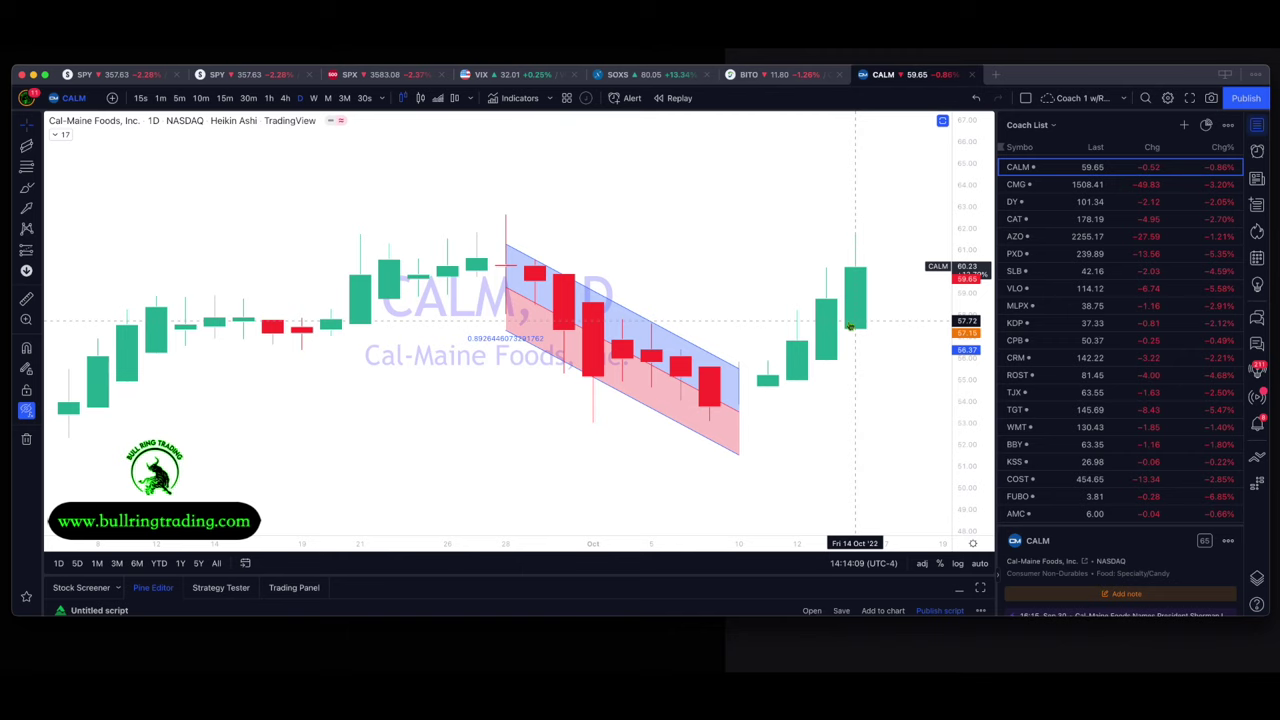
{"action": "left_click_drag", "start_coordinate": [854, 341], "coordinate": [702, 405]}
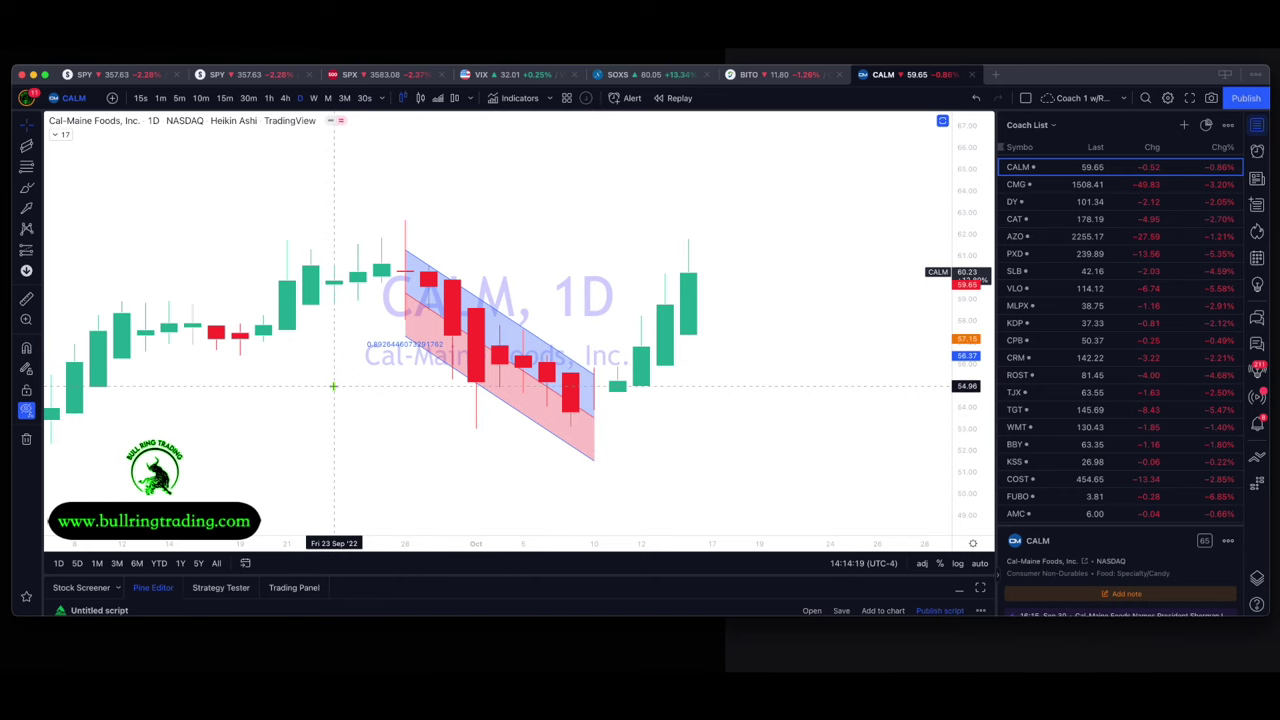
{"action": "scroll", "coordinate": [334, 386], "scroll_direction": "left", "scroll_amount": 5}
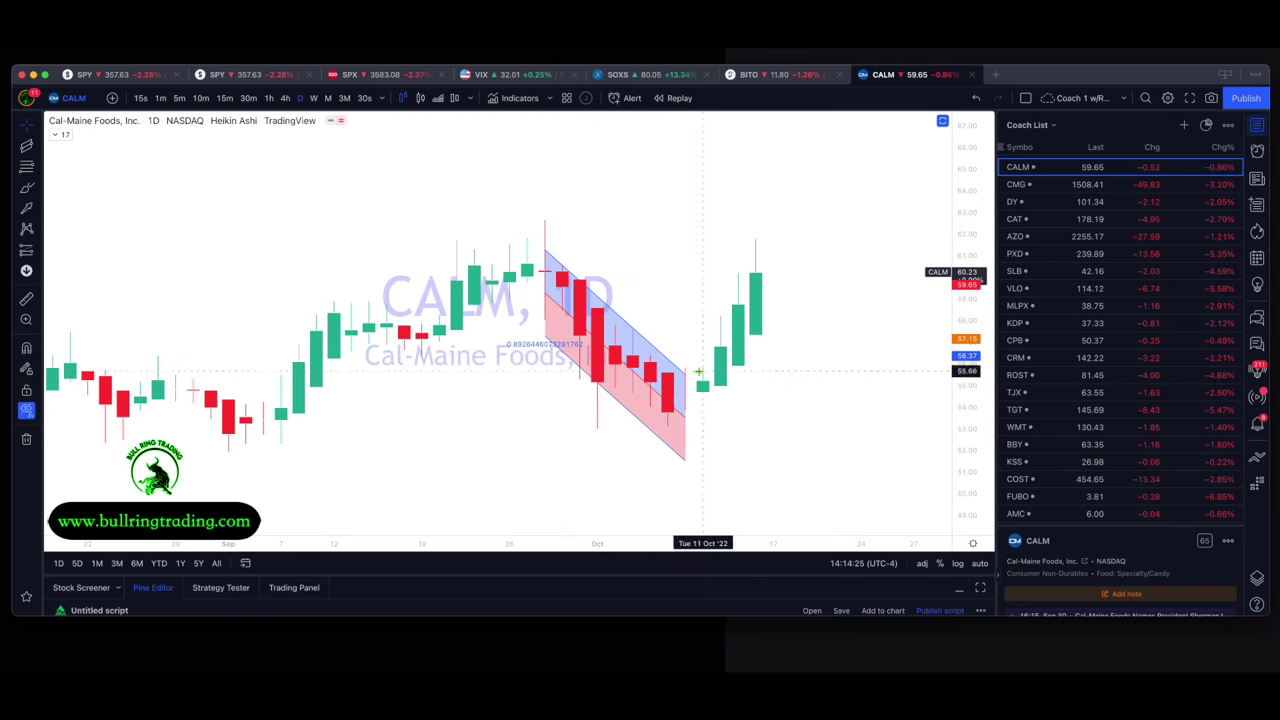
{"action": "scroll", "coordinate": [597, 430], "scroll_direction": "left", "scroll_amount": 3}
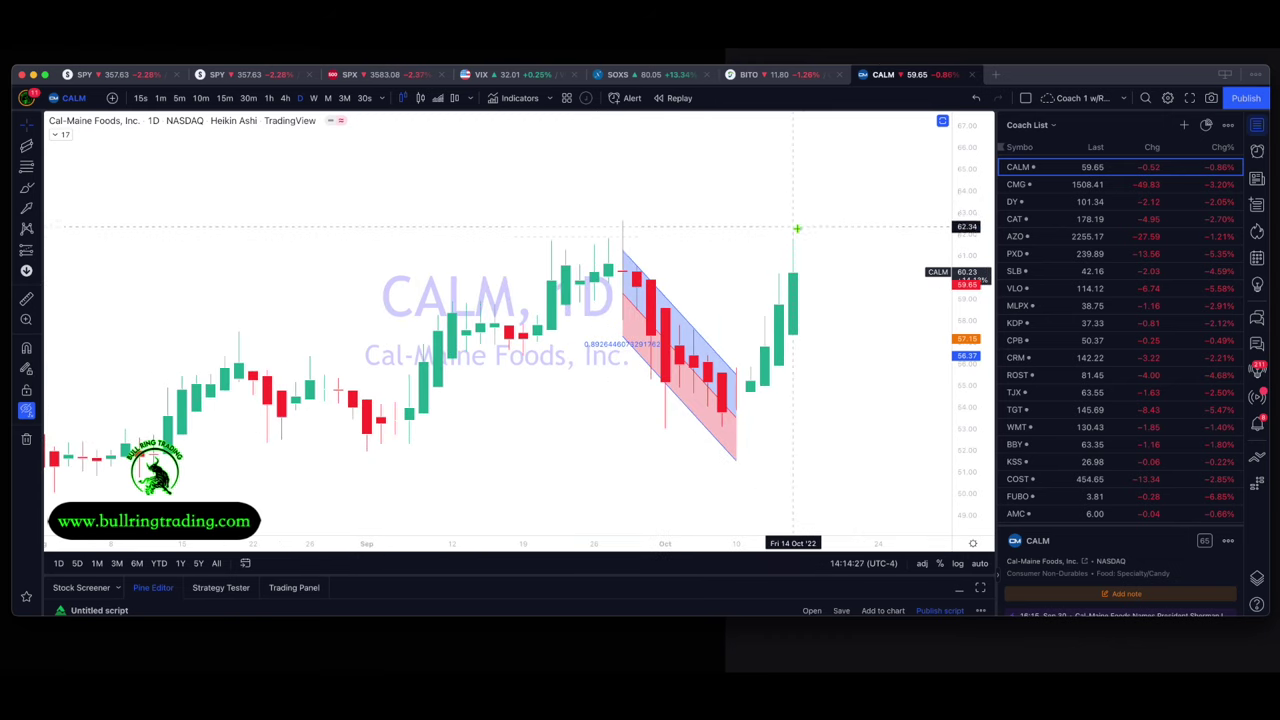
{"action": "scroll", "coordinate": [840, 350], "scroll_direction": "left", "scroll_amount": 4}
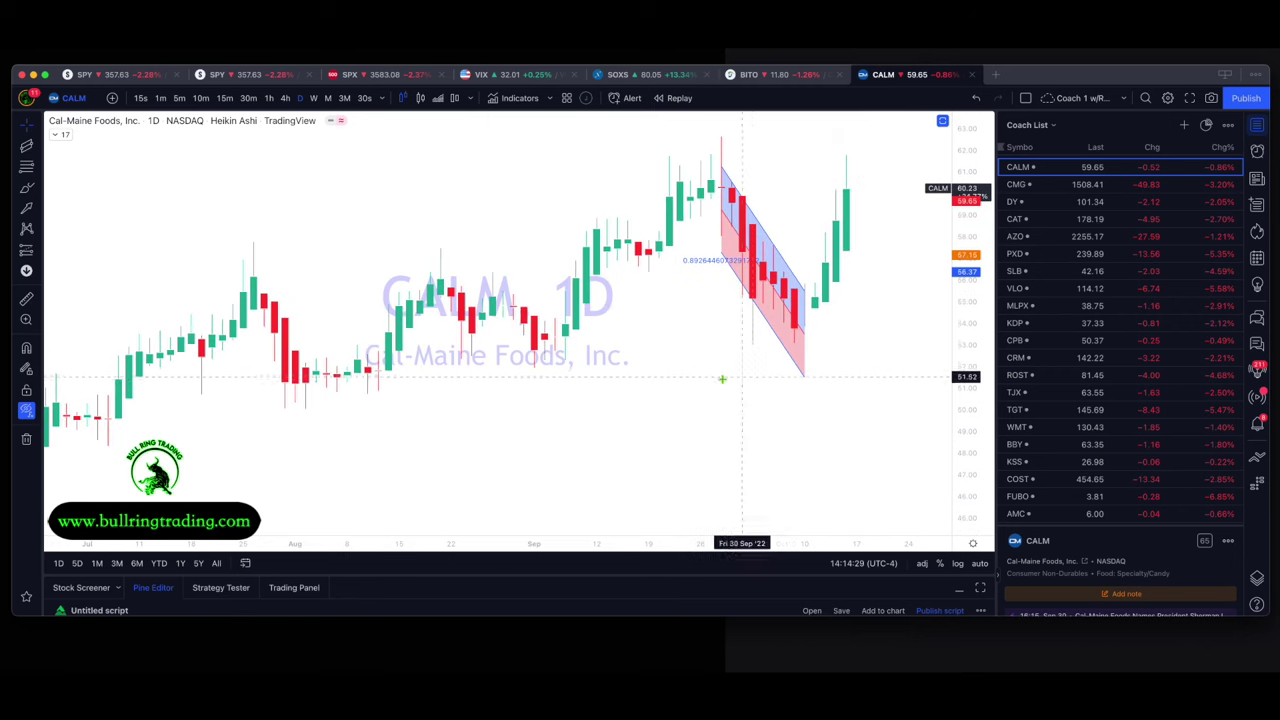
{"action": "scroll", "coordinate": [690, 395], "scroll_direction": "left", "scroll_amount": 3}
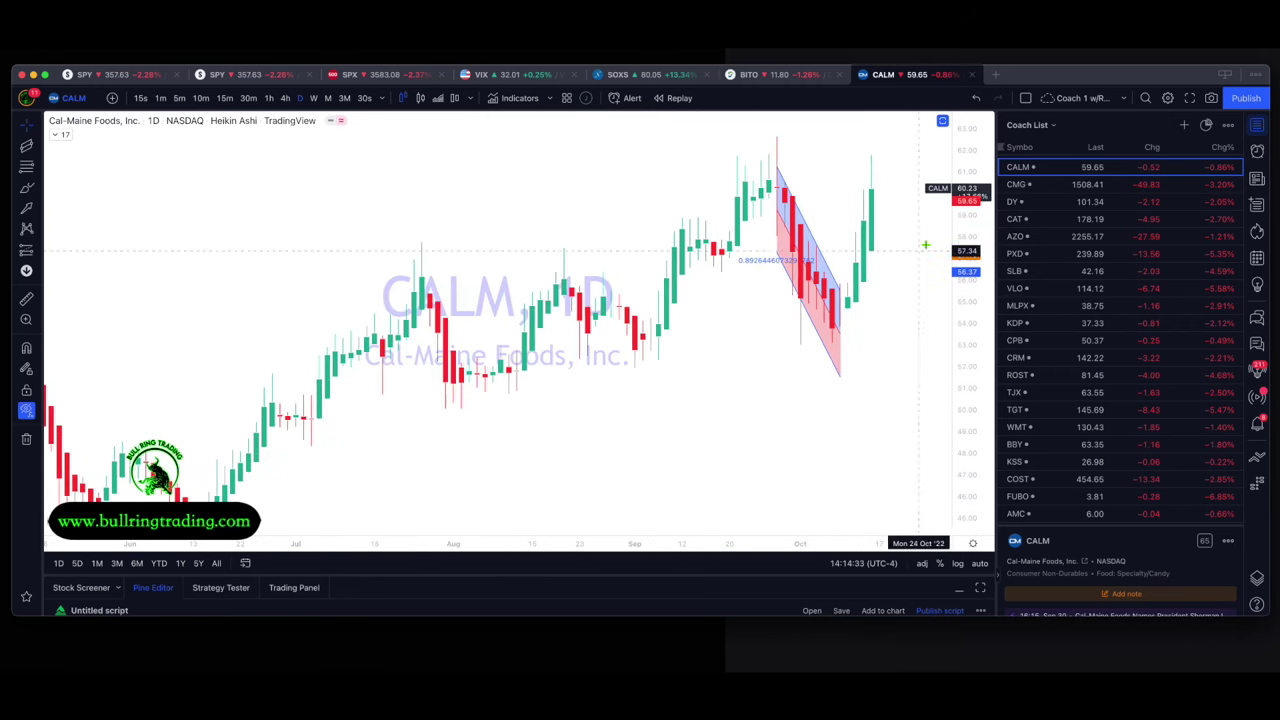
{"action": "left_click_drag", "start_coordinate": [951, 285], "coordinate": [951, 308]}
{"action": "scroll", "coordinate": [817, 386], "scroll_direction": "down", "scroll_amount": 2}
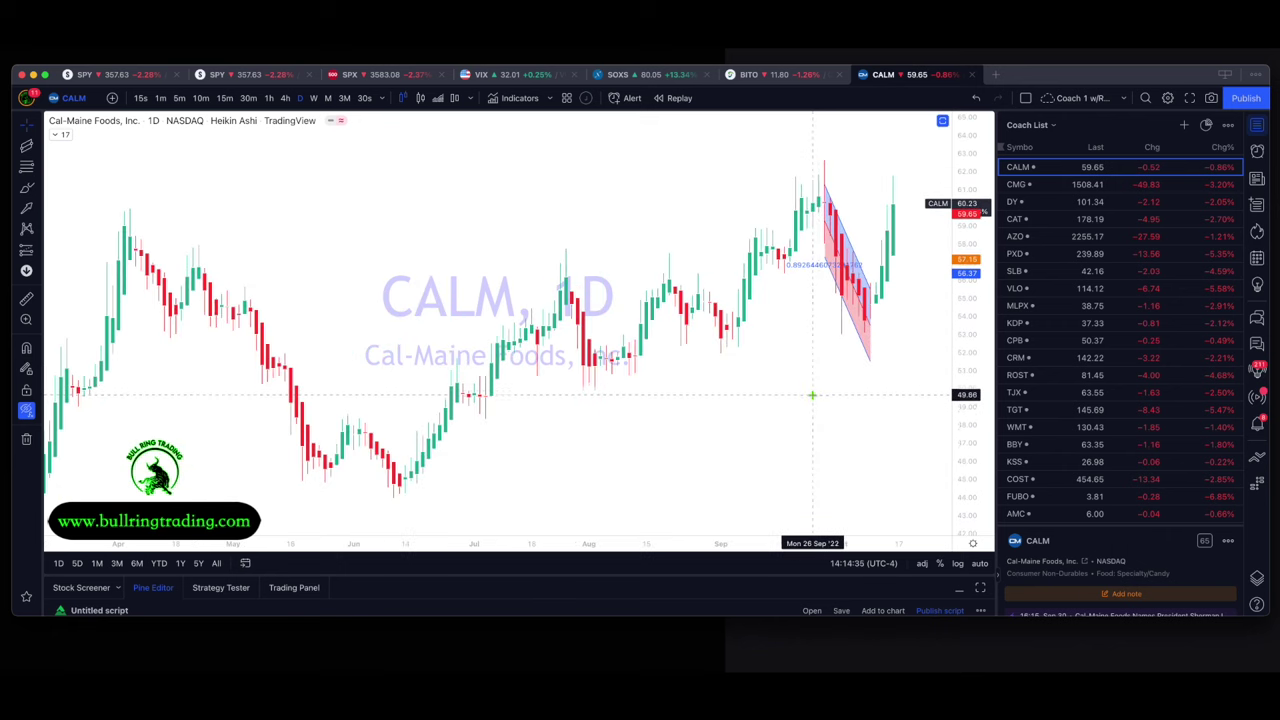
{"action": "left_click_drag", "start_coordinate": [788, 421], "coordinate": [826, 406]}
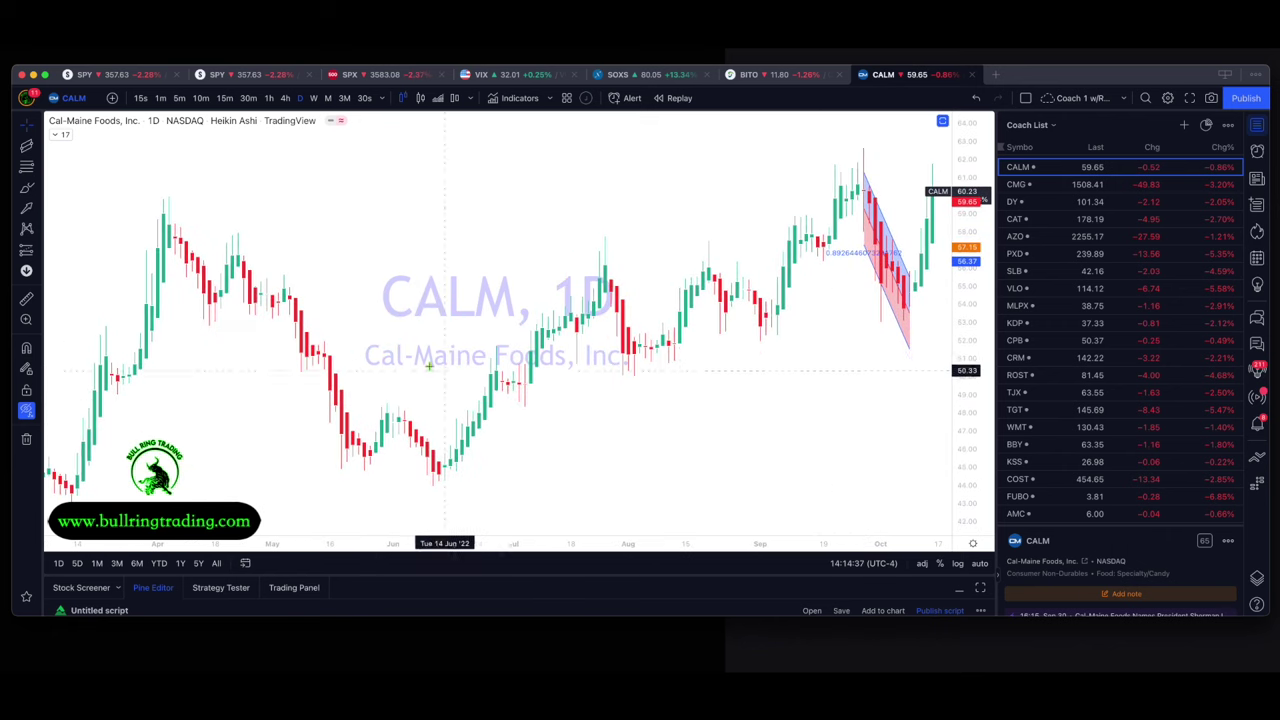
- Draw a Regression Trend channel down from the 5 Apr 2022 high and extend its end point to 10 Jun 2022
{"action": "left_click", "coordinate": [26, 145]}
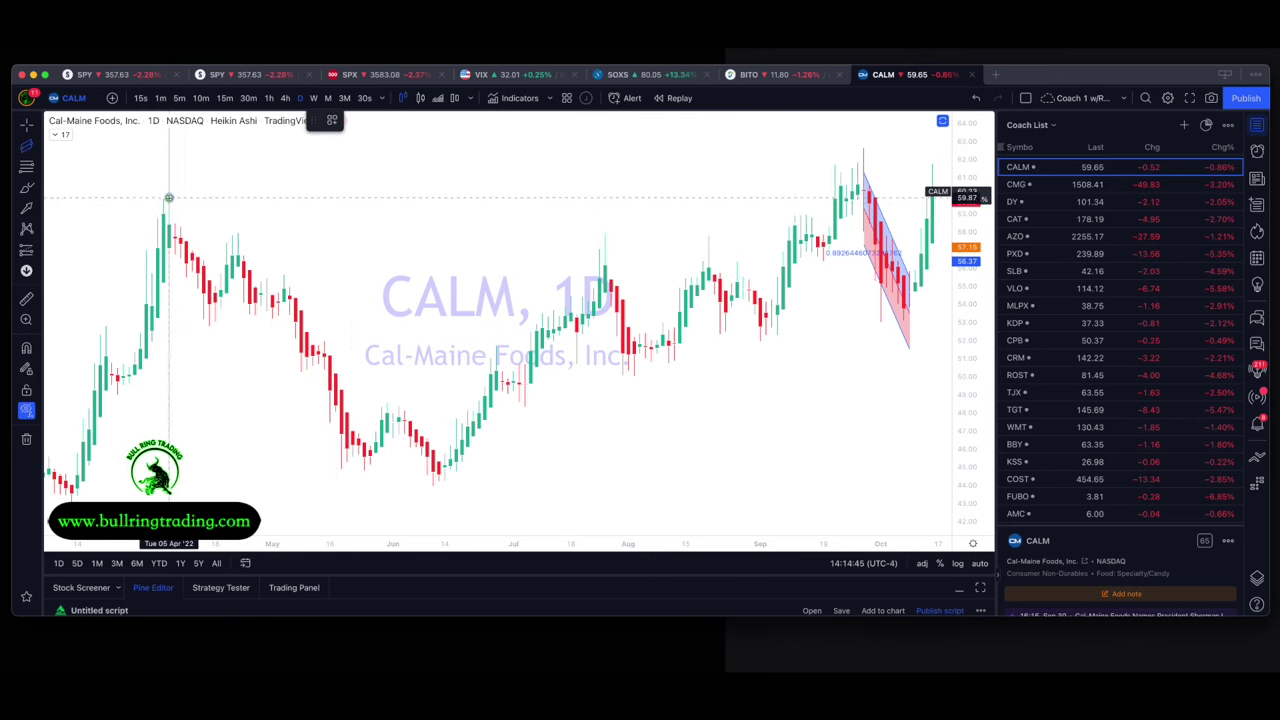
{"action": "left_click", "coordinate": [169, 197]}
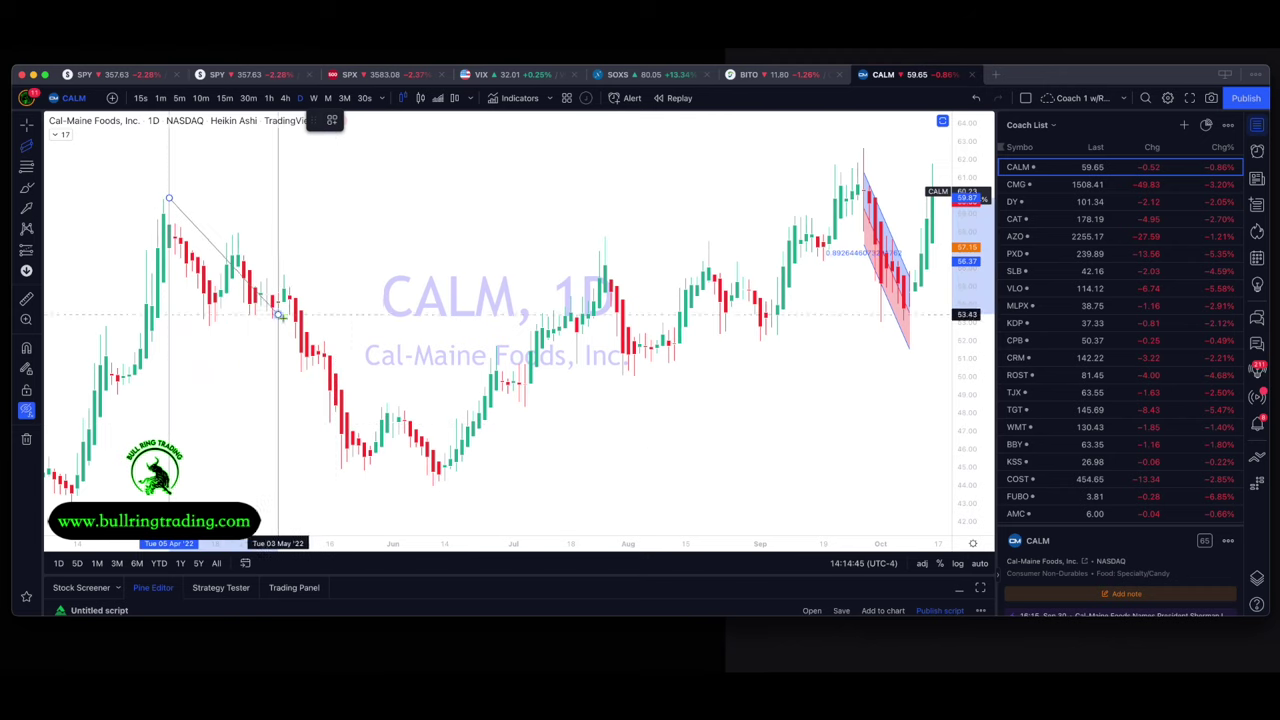
{"action": "left_click", "coordinate": [387, 467]}
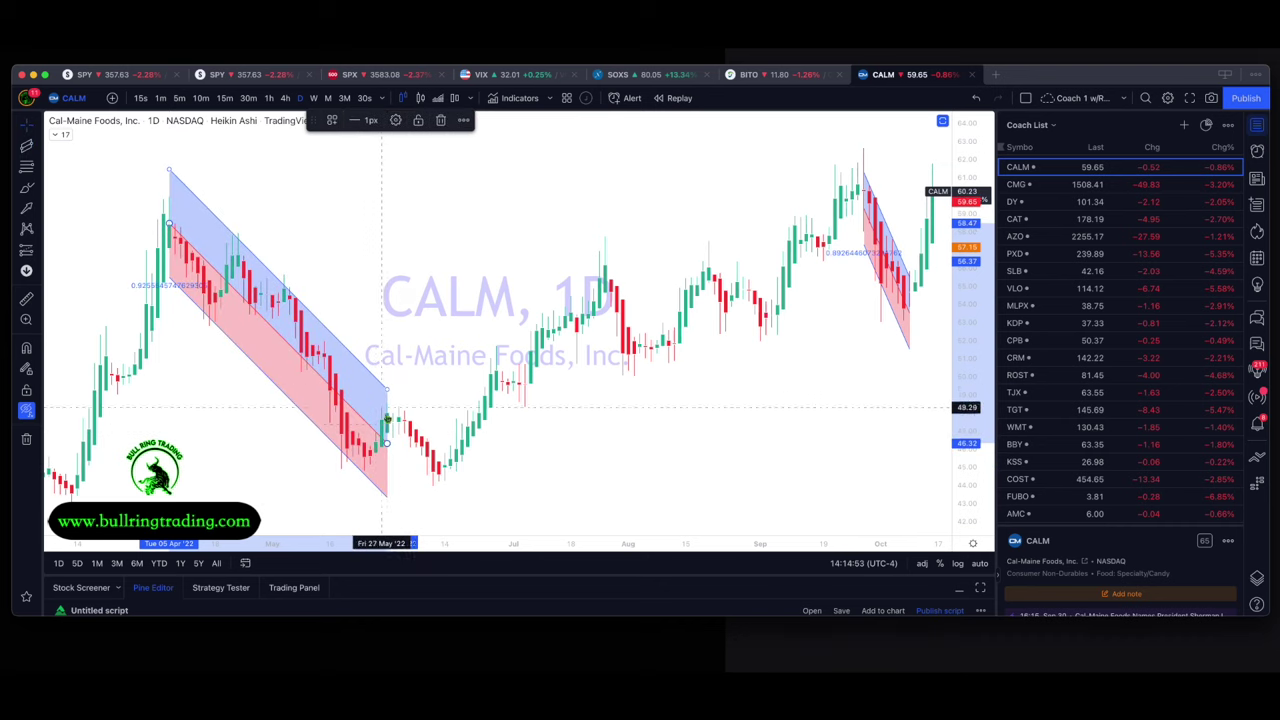
{"action": "left_click_drag", "start_coordinate": [388, 446], "coordinate": [432, 485]}
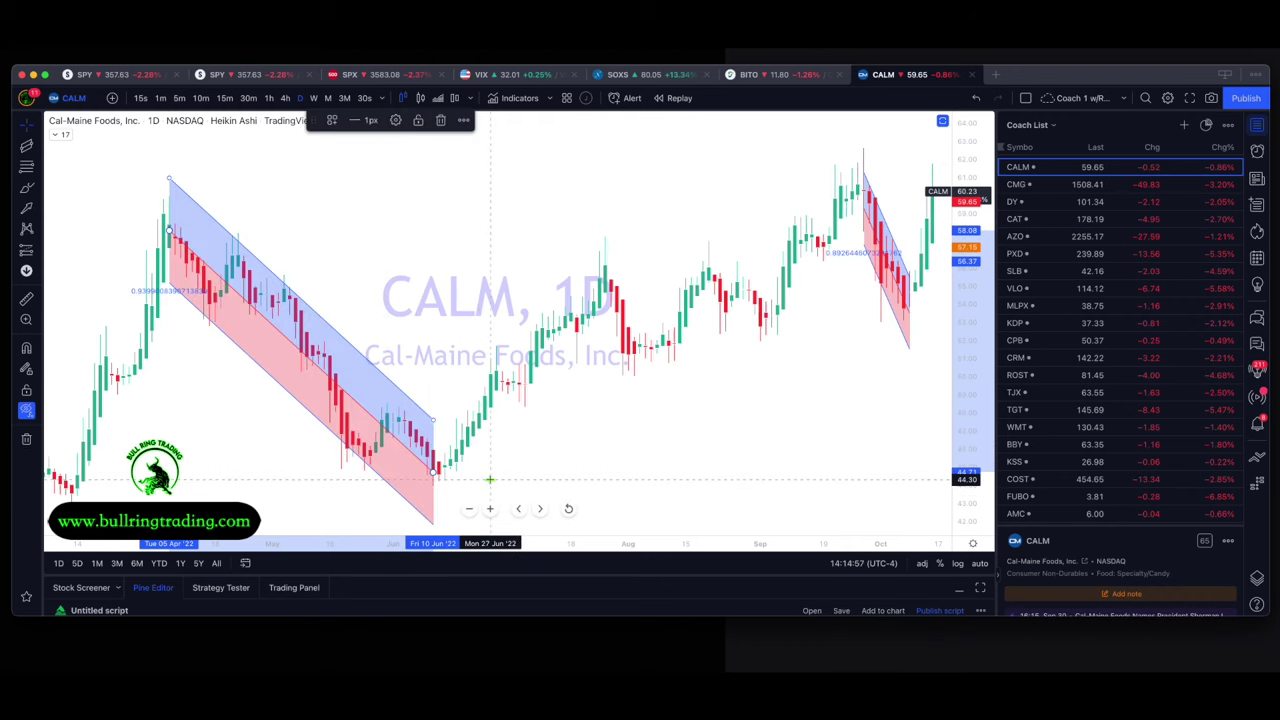
- Draw an arrow marker pointing up from about 53.46 on 15 Jun 2022 to about 59.62 on 23 Jun 2022
{"action": "scroll", "coordinate": [486, 471], "scroll_direction": "up", "scroll_amount": 5}
{"action": "scroll", "coordinate": [627, 443], "scroll_direction": "left", "scroll_amount": 2}
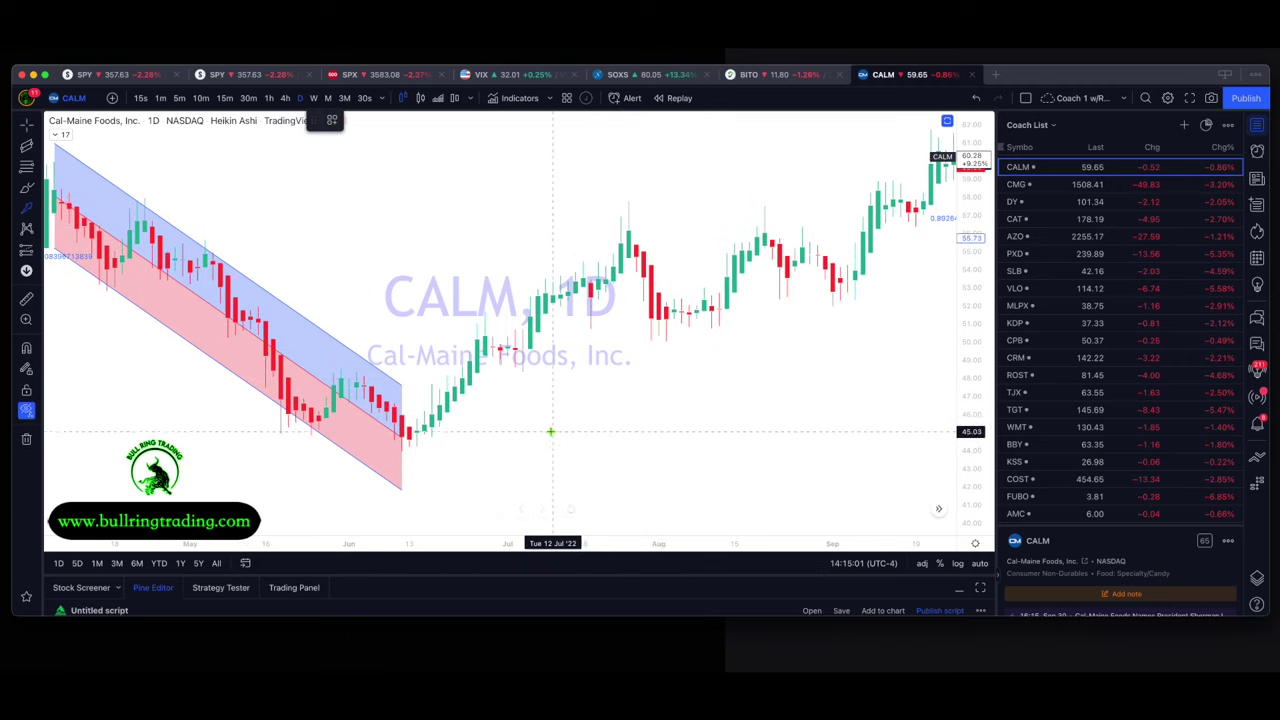
{"action": "mouse_move", "coordinate": [424, 280]}
{"action": "left_mouse_down"}
{"action": "mouse_move", "coordinate": [395, 354]}
{"action": "mouse_move", "coordinate": [424, 387]}
{"action": "mouse_move", "coordinate": [452, 352]}
{"action": "mouse_move", "coordinate": [380, 374]}
{"action": "mouse_move", "coordinate": [356, 366]}
{"action": "mouse_move", "coordinate": [371, 388]}
{"action": "mouse_move", "coordinate": [330, 362]}
{"action": "mouse_move", "coordinate": [349, 368]}
{"action": "left_mouse_up"}
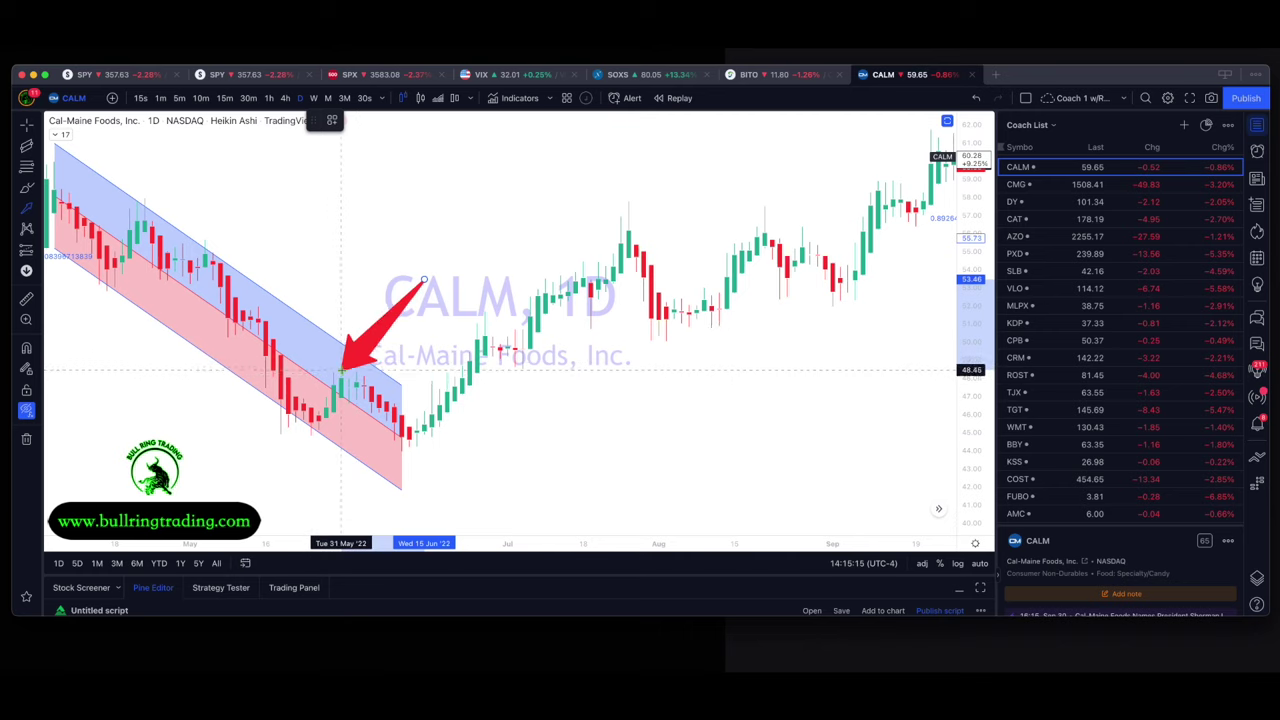
{"action": "left_click_drag", "start_coordinate": [357, 377], "coordinate": [409, 432]}
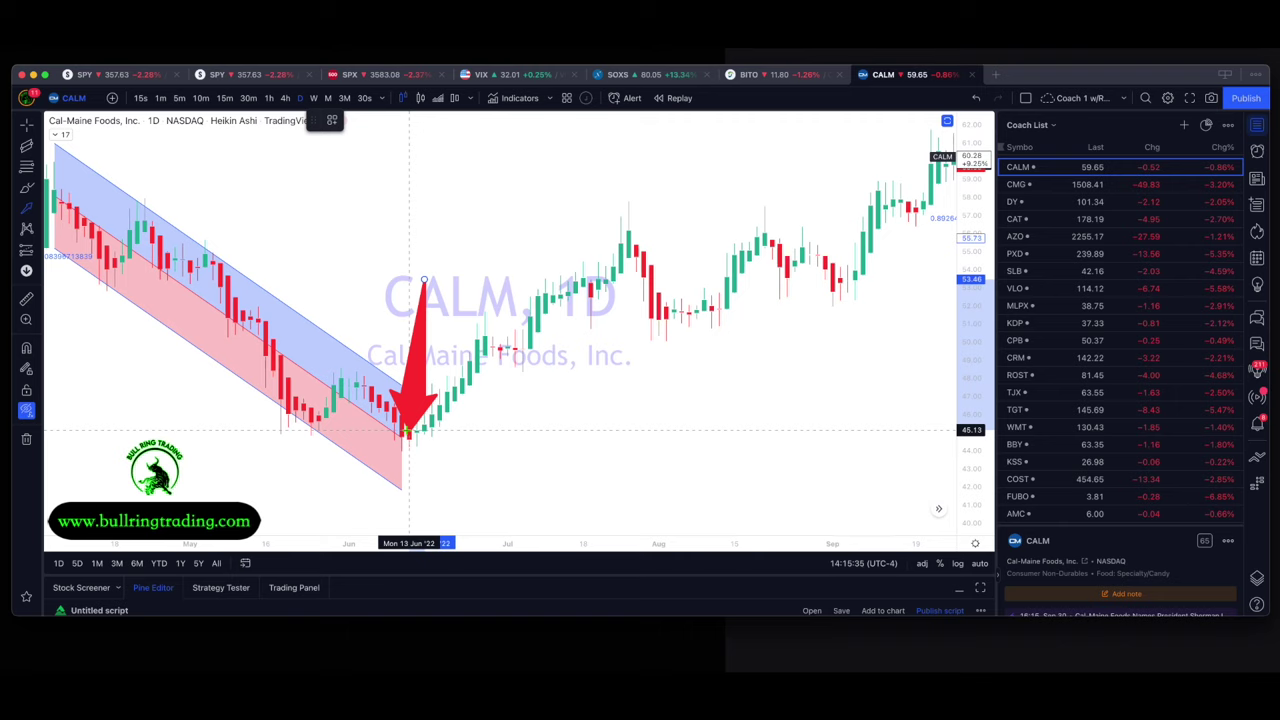
{"action": "mouse_move", "coordinate": [409, 432]}
{"action": "left_mouse_down"}
{"action": "mouse_move", "coordinate": [460, 370]}
{"action": "mouse_move", "coordinate": [545, 310]}
{"action": "mouse_move", "coordinate": [580, 255]}
{"action": "mouse_move", "coordinate": [548, 214]}
{"action": "mouse_move", "coordinate": [460, 168]}
{"action": "left_mouse_up"}
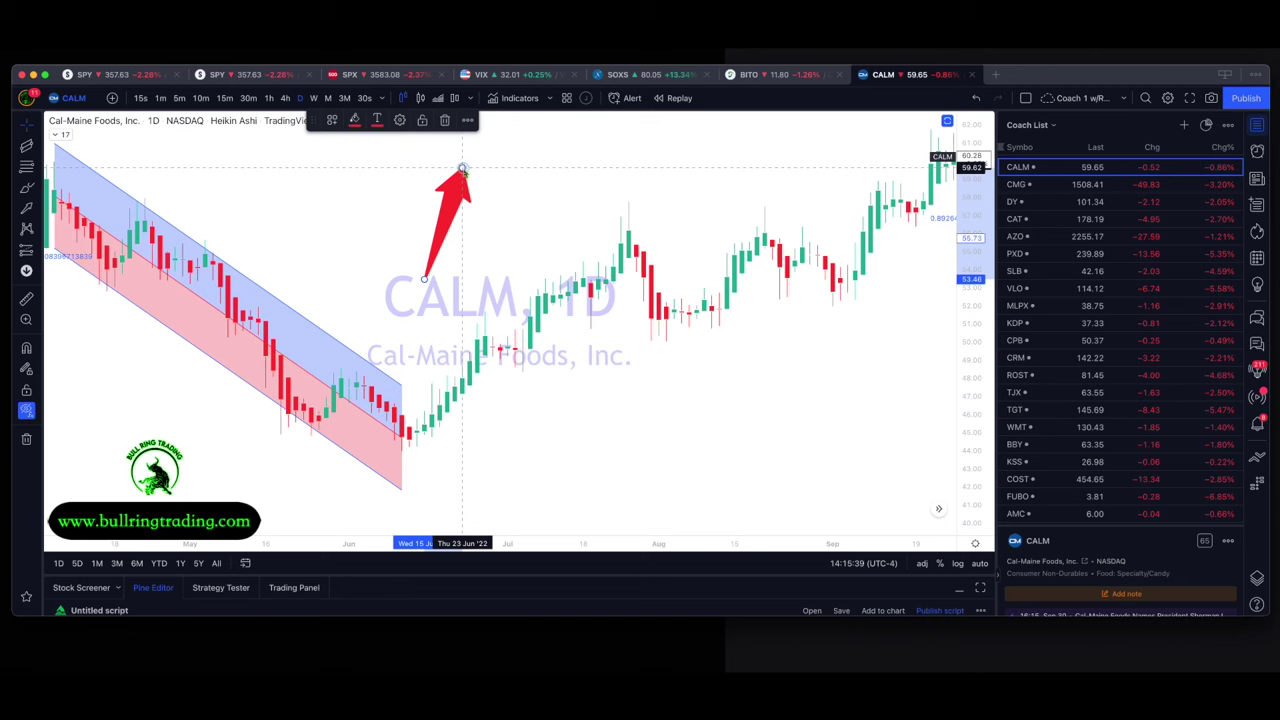
{"action": "left_click", "coordinate": [480, 193]}
- Draw a Regression Trend channel over the rising daily candles from 14 Jun to about 2 Aug 2022
{"action": "scroll", "coordinate": [617, 363], "scroll_direction": "right", "scroll_amount": 5}
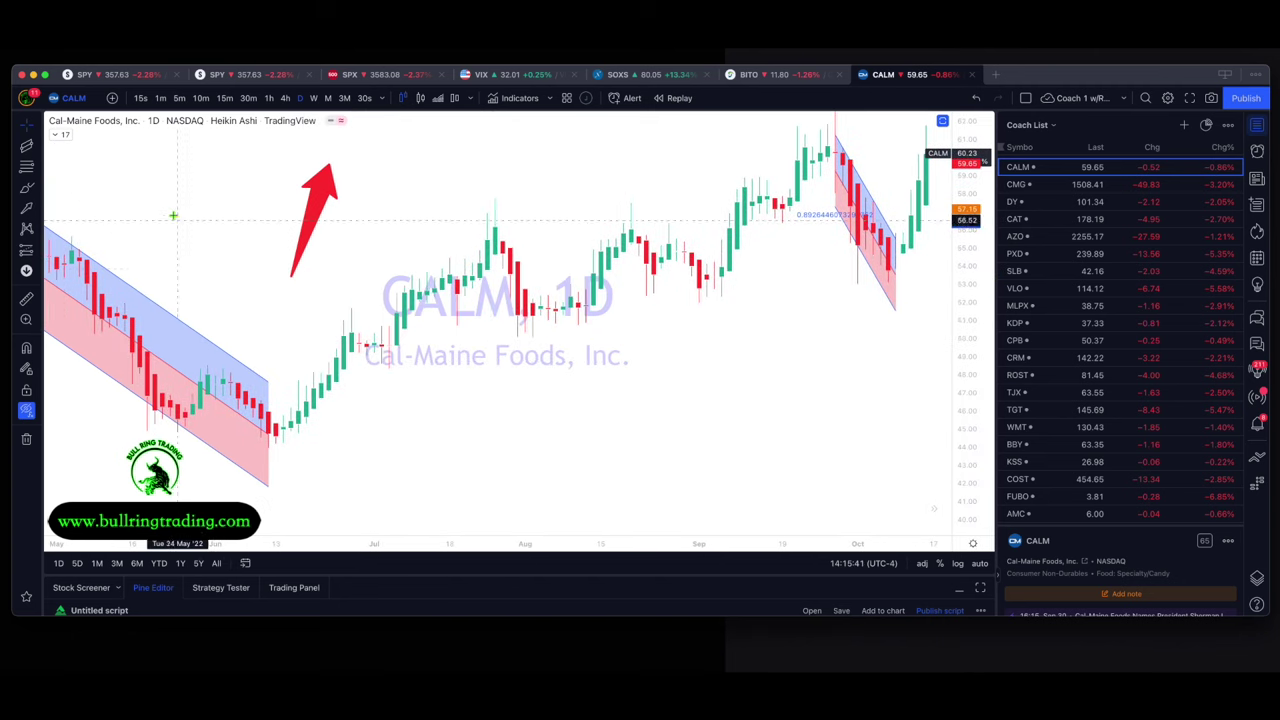
{"action": "left_click", "coordinate": [283, 447]}
{"action": "left_click", "coordinate": [532, 300]}
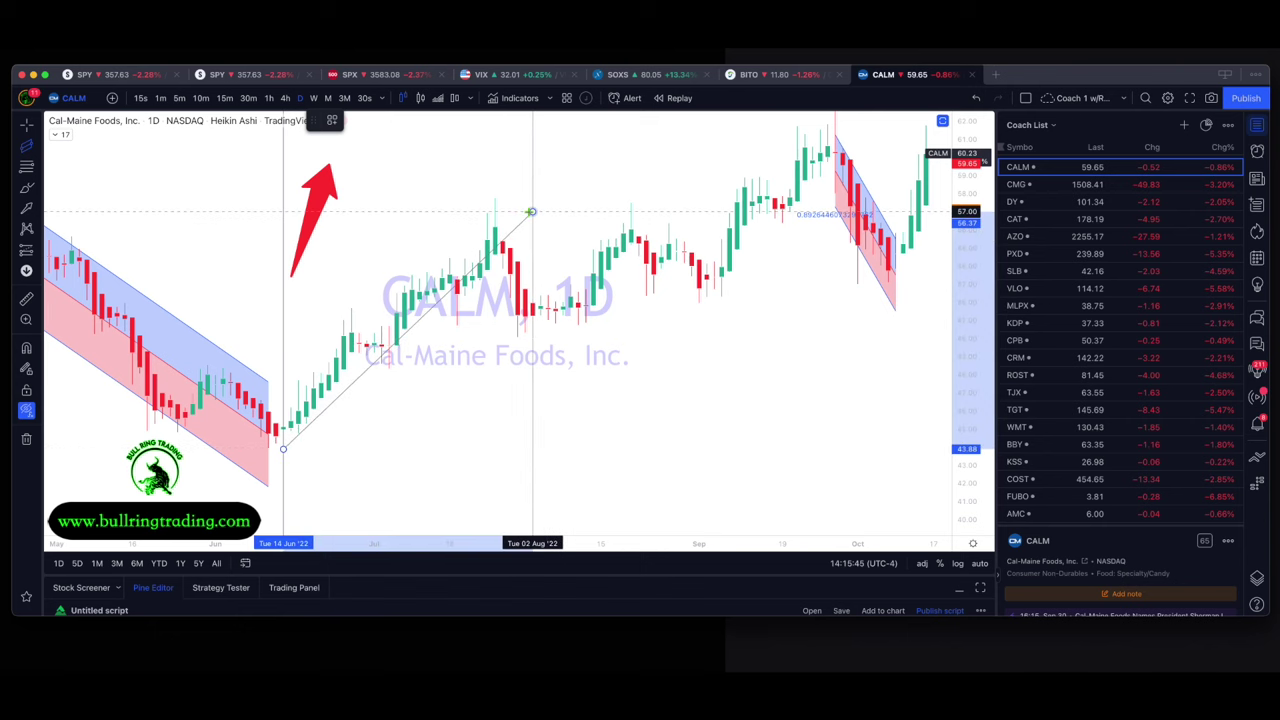
{"action": "left_click", "coordinate": [530, 200]}
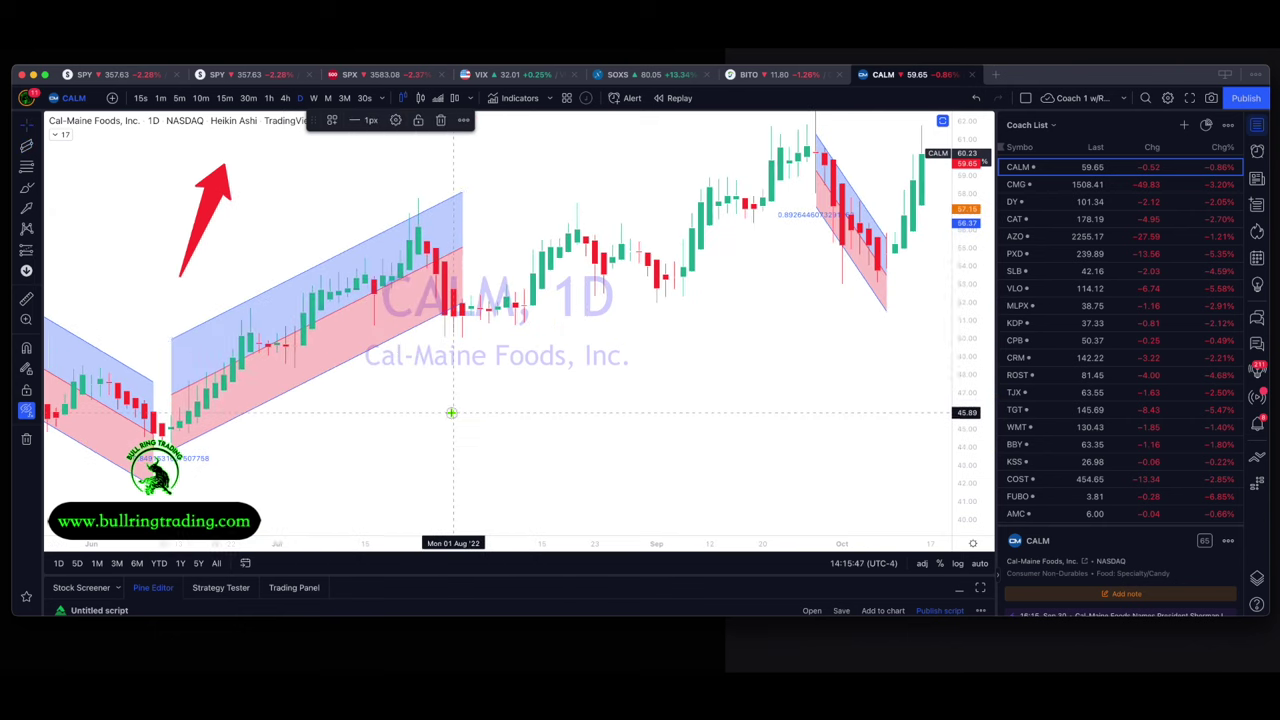
{"action": "left_click", "coordinate": [603, 460]}
- Examine the falling and rising channels against the daily candles from April to October 2022 and check the chart's indicator list
{"action": "scroll", "coordinate": [603, 460], "scroll_direction": "up", "scroll_amount": 2}
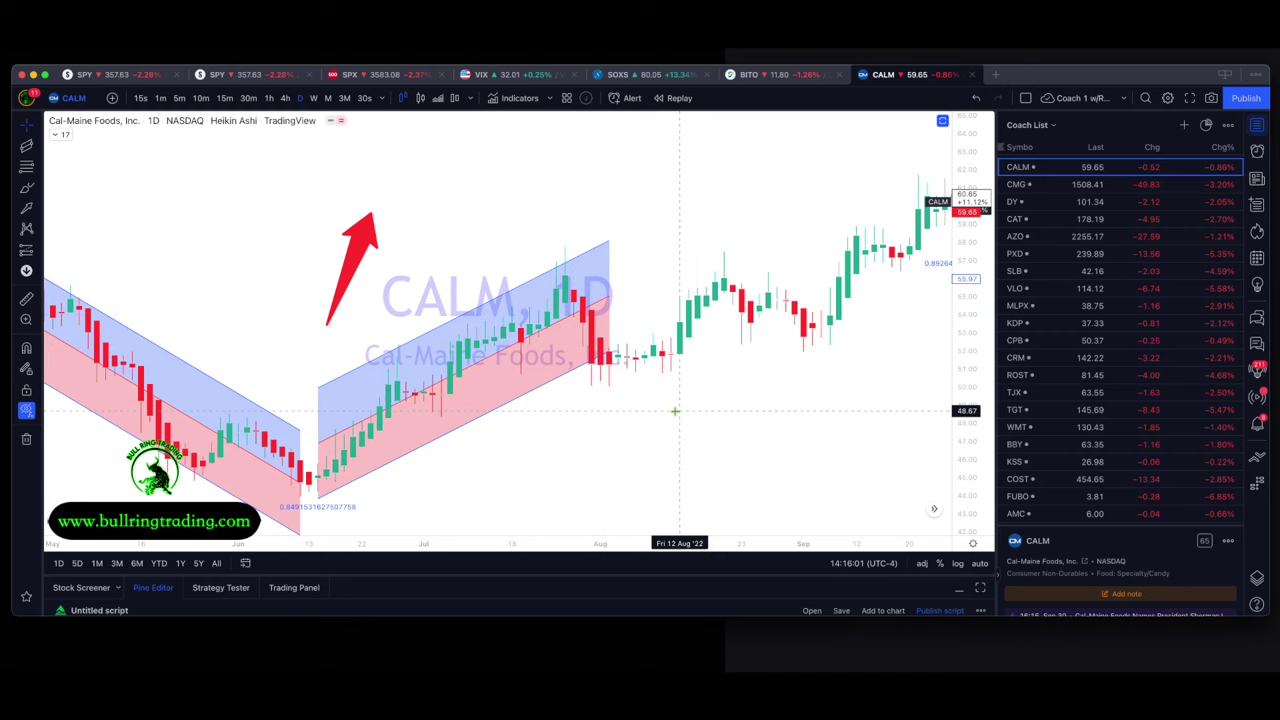
{"action": "scroll", "coordinate": [675, 410], "scroll_direction": "up", "scroll_amount": 1}
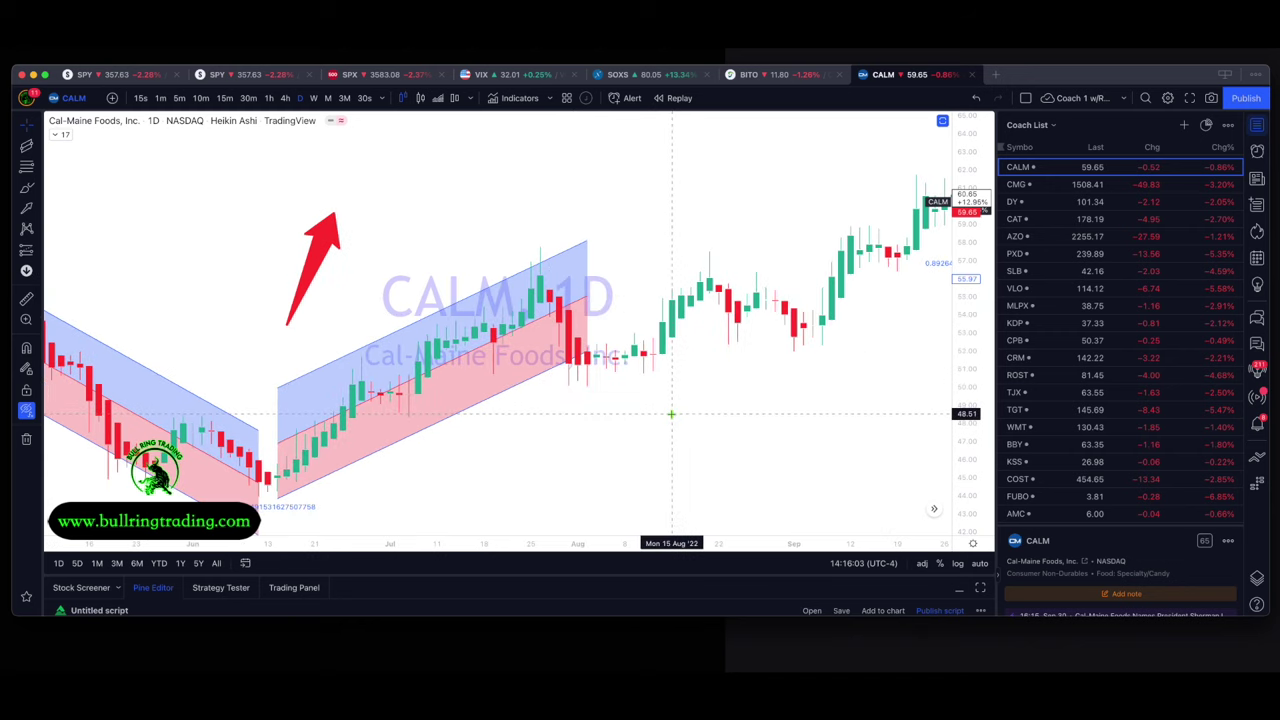
{"action": "scroll", "coordinate": [671, 413], "scroll_direction": "down", "scroll_amount": 3}
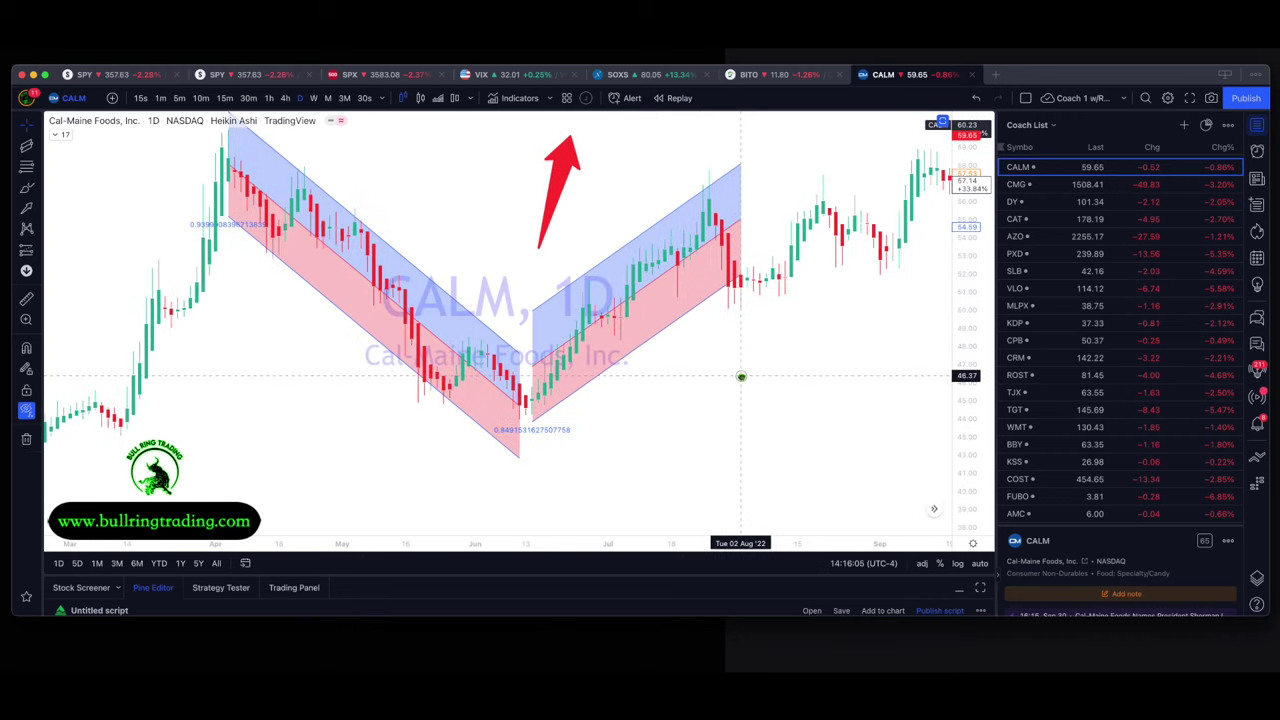
{"action": "scroll", "coordinate": [741, 376], "scroll_direction": "down", "scroll_amount": 3}
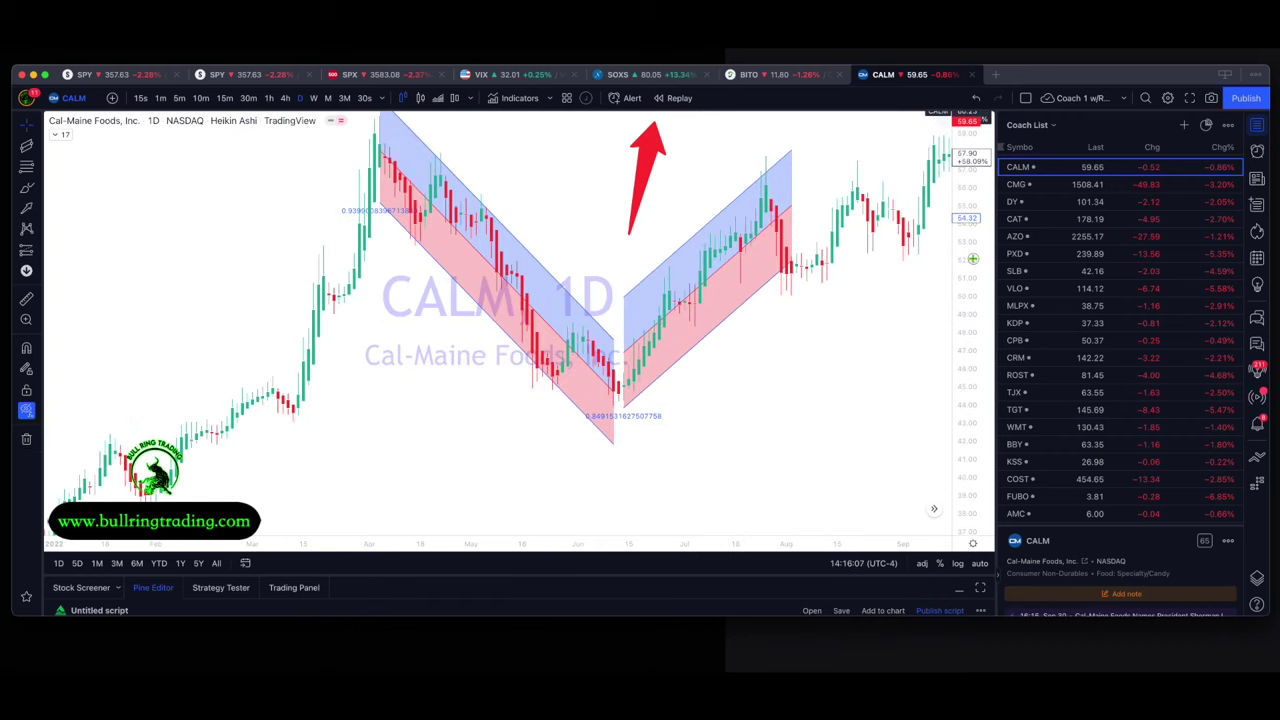
{"action": "left_click_drag", "start_coordinate": [866, 466], "coordinate": [734, 471]}
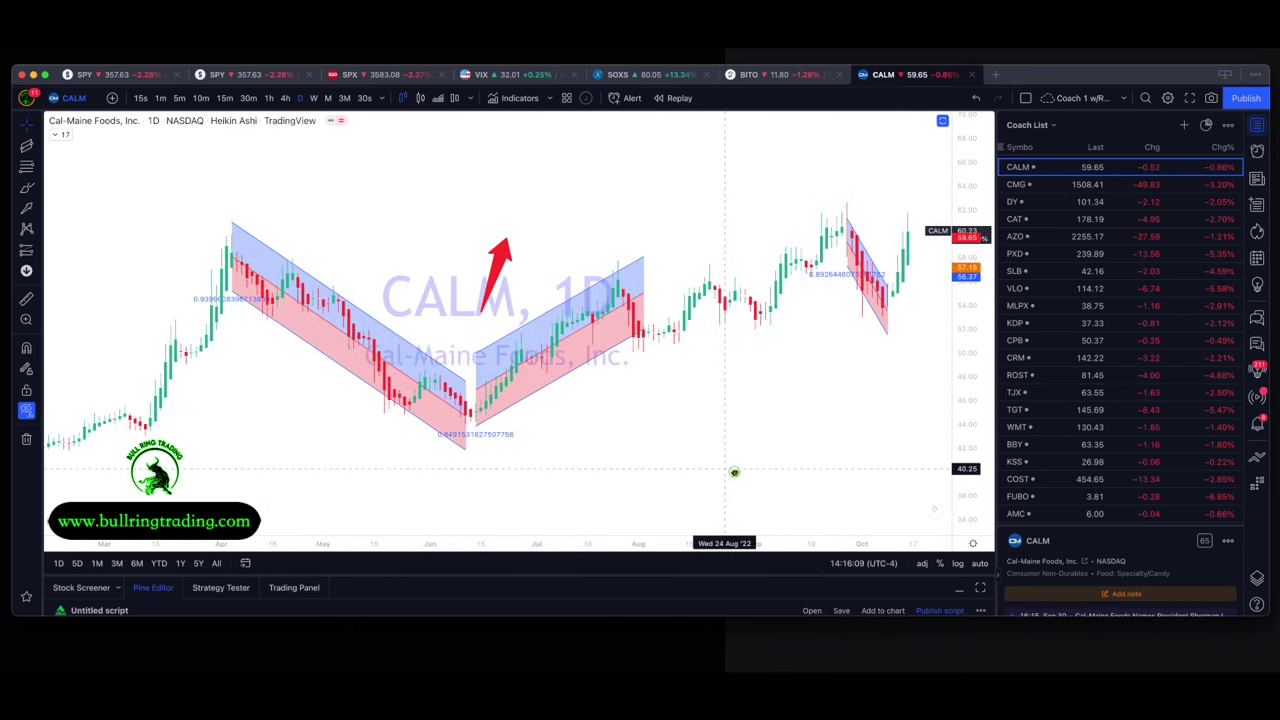
{"action": "scroll", "coordinate": [623, 449], "scroll_direction": "up", "scroll_amount": 5}
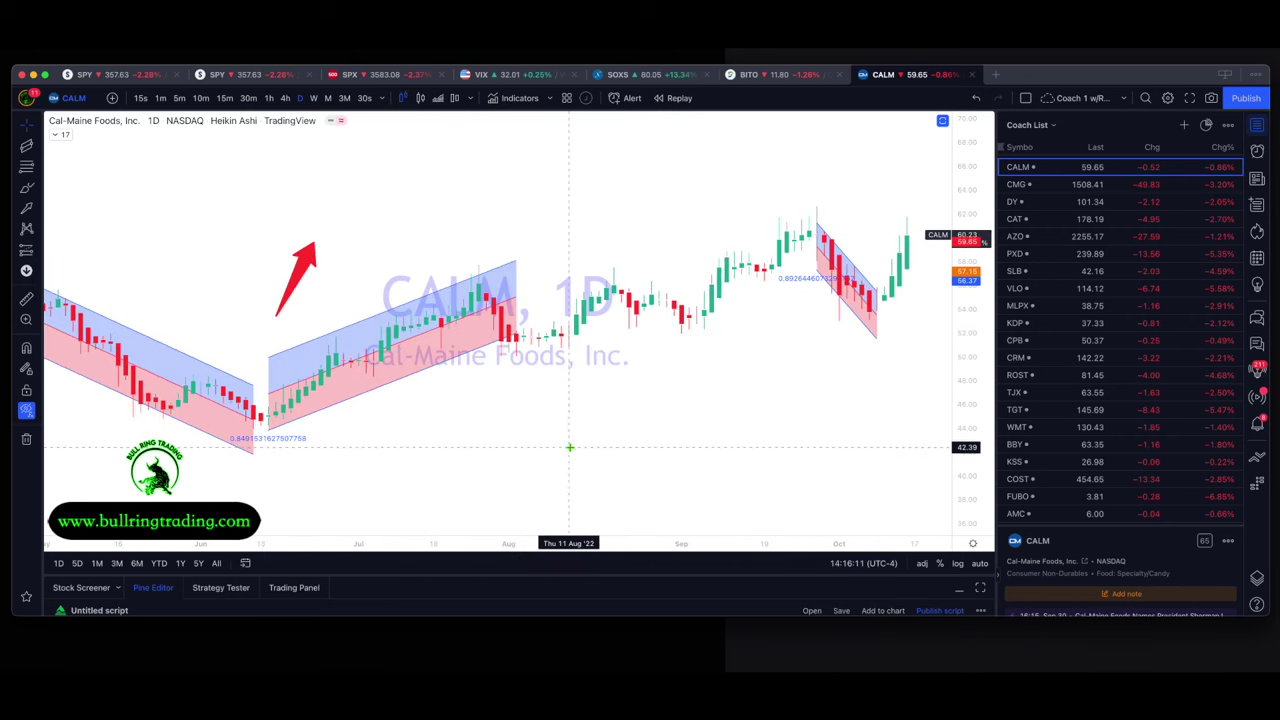
{"action": "scroll", "coordinate": [600, 449], "scroll_direction": "up", "scroll_amount": 2}
{"action": "scroll", "coordinate": [686, 454], "scroll_direction": "up", "scroll_amount": 2}
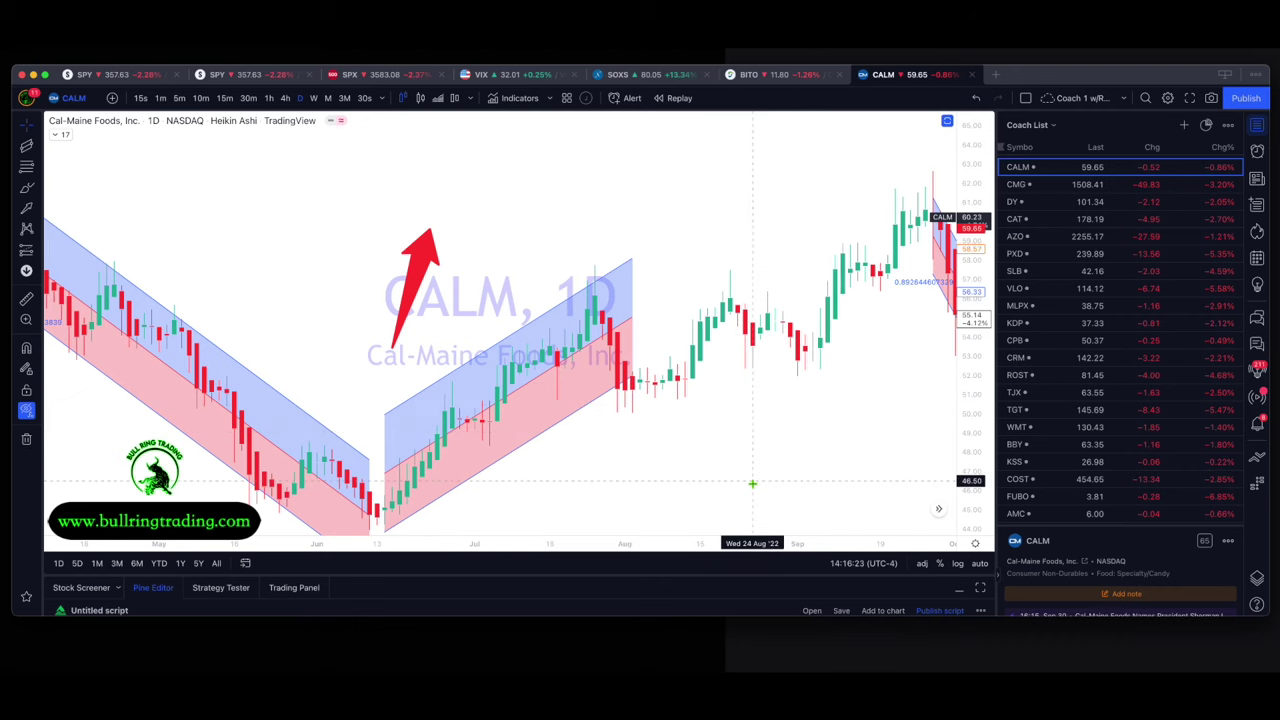
{"action": "left_click_drag", "start_coordinate": [814, 486], "coordinate": [769, 420]}
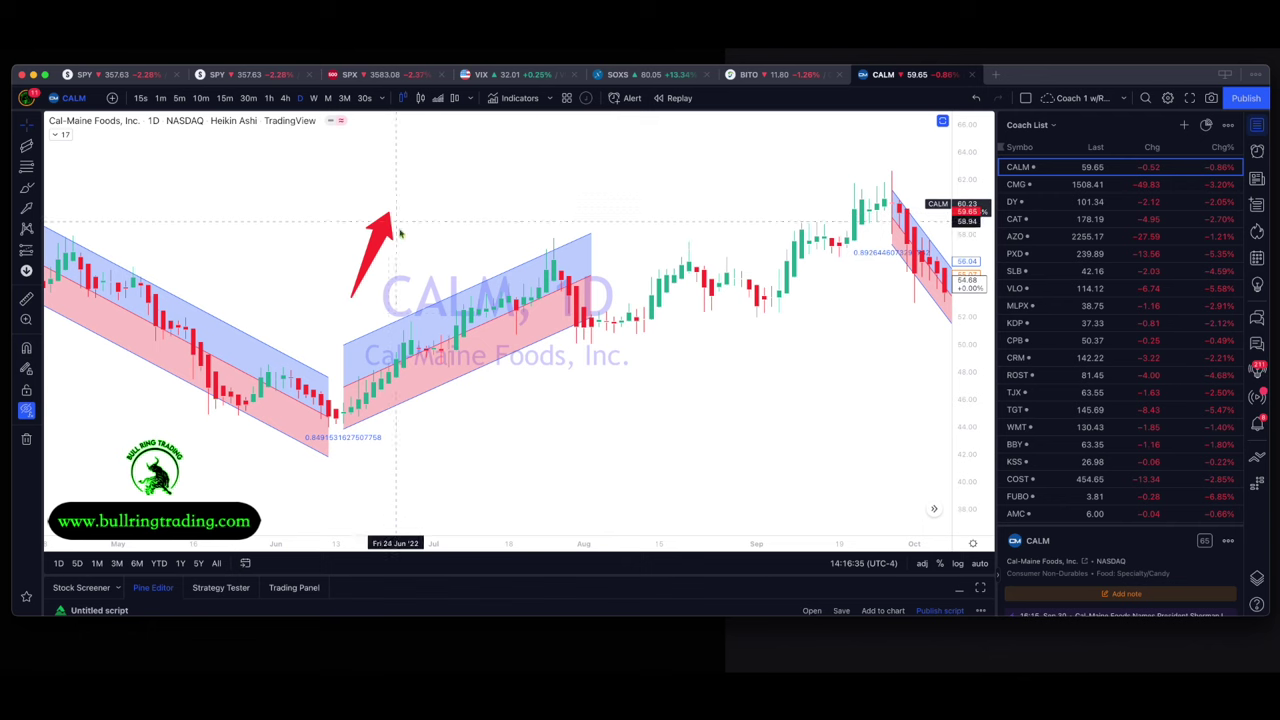
{"action": "scroll", "coordinate": [571, 226], "scroll_direction": "left", "scroll_amount": 5}
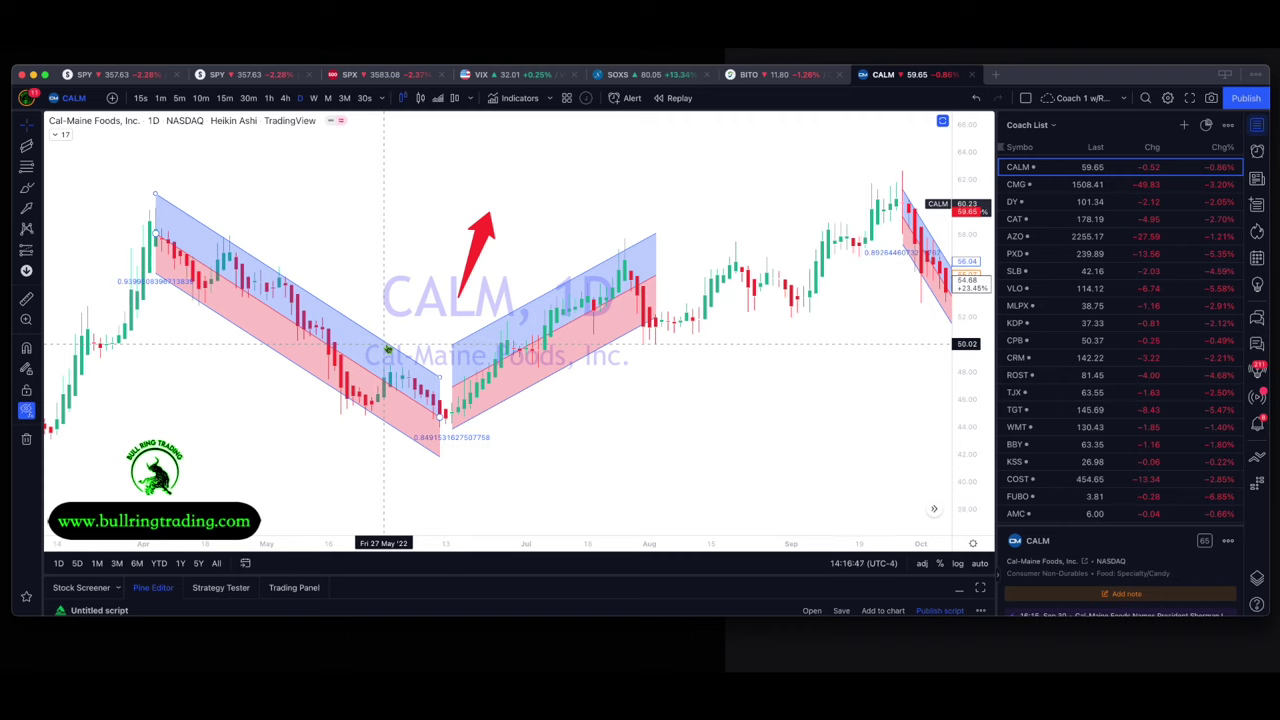
{"action": "left_click", "coordinate": [62, 136]}
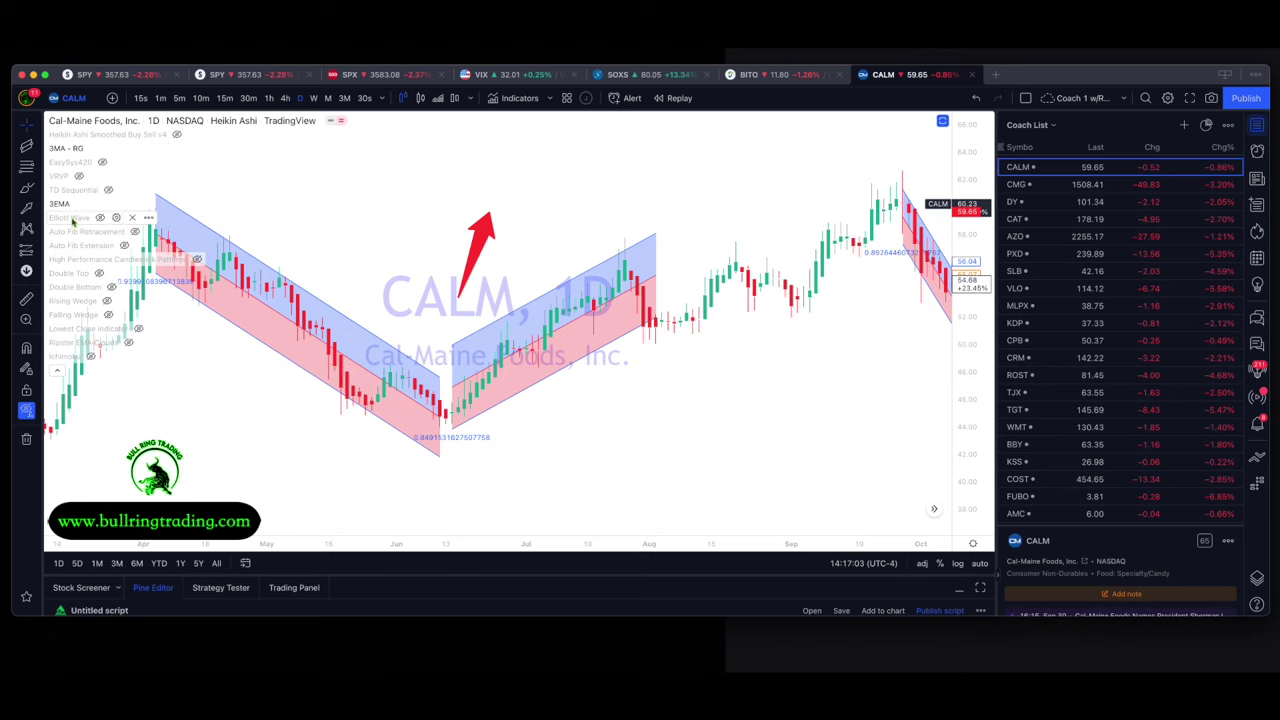
{"action": "left_click", "coordinate": [57, 371]}
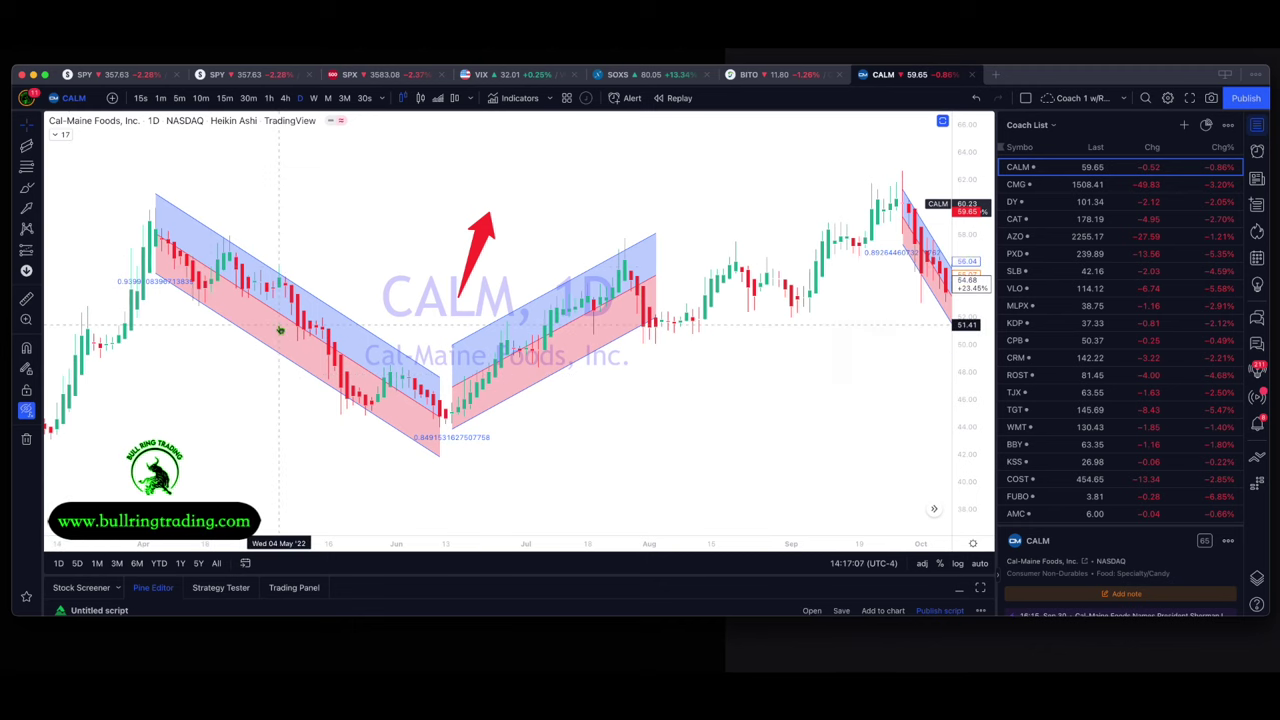
- Remove all drawings from the daily CALM chart and bring the April to October 2022 candles into view
{"action": "right_click", "coordinate": [228, 430]}
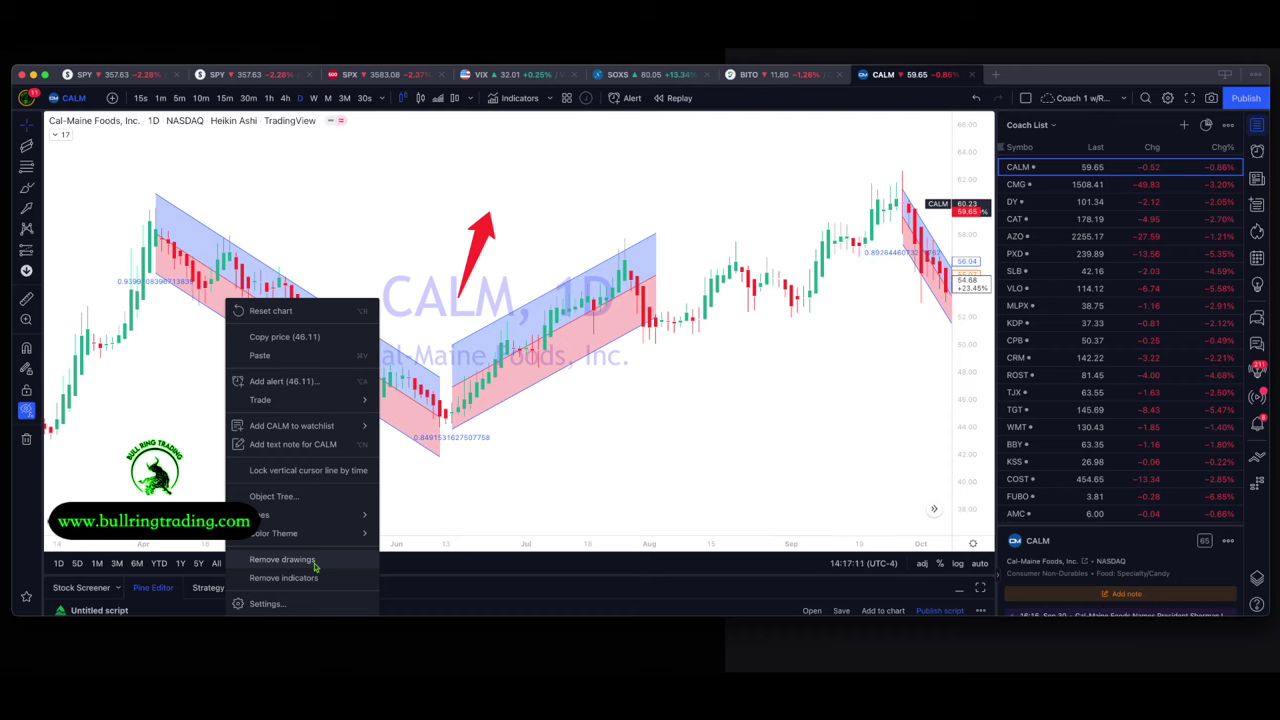
{"action": "left_click", "coordinate": [315, 567]}
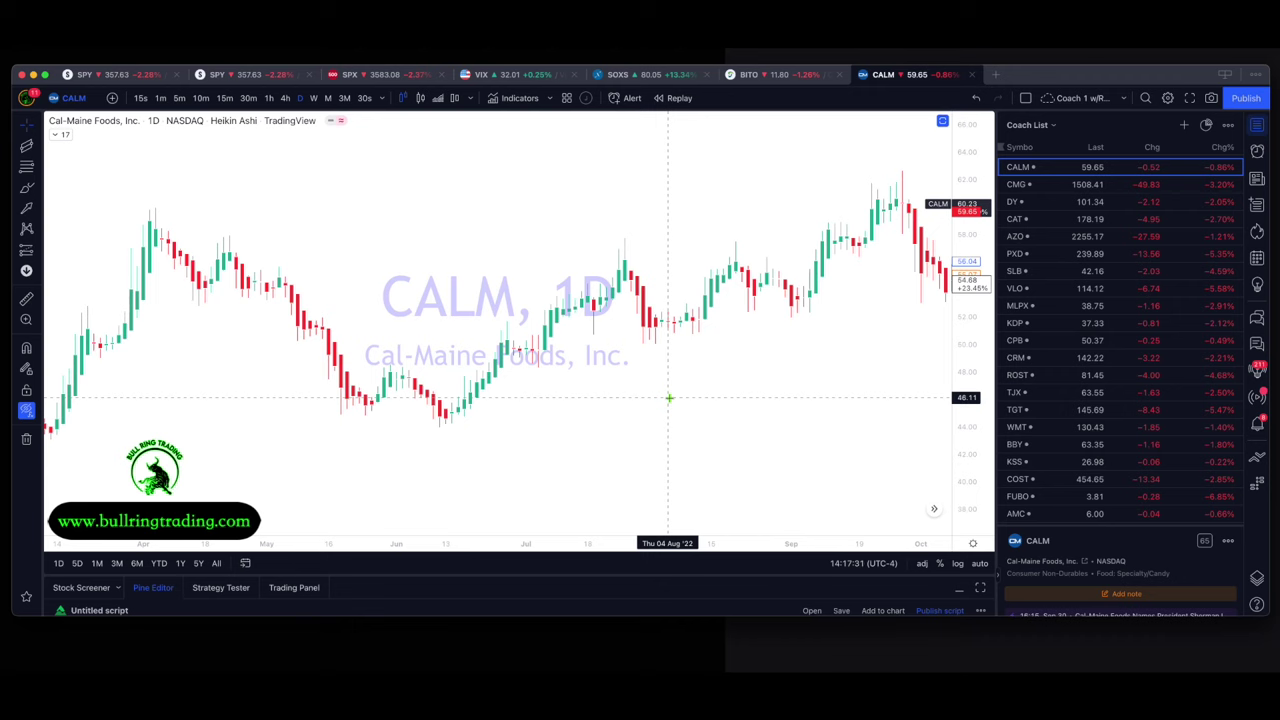
{"action": "scroll", "coordinate": [669, 398], "scroll_direction": "down", "scroll_amount": 3}
{"action": "left_click_drag", "start_coordinate": [663, 408], "coordinate": [702, 410]}
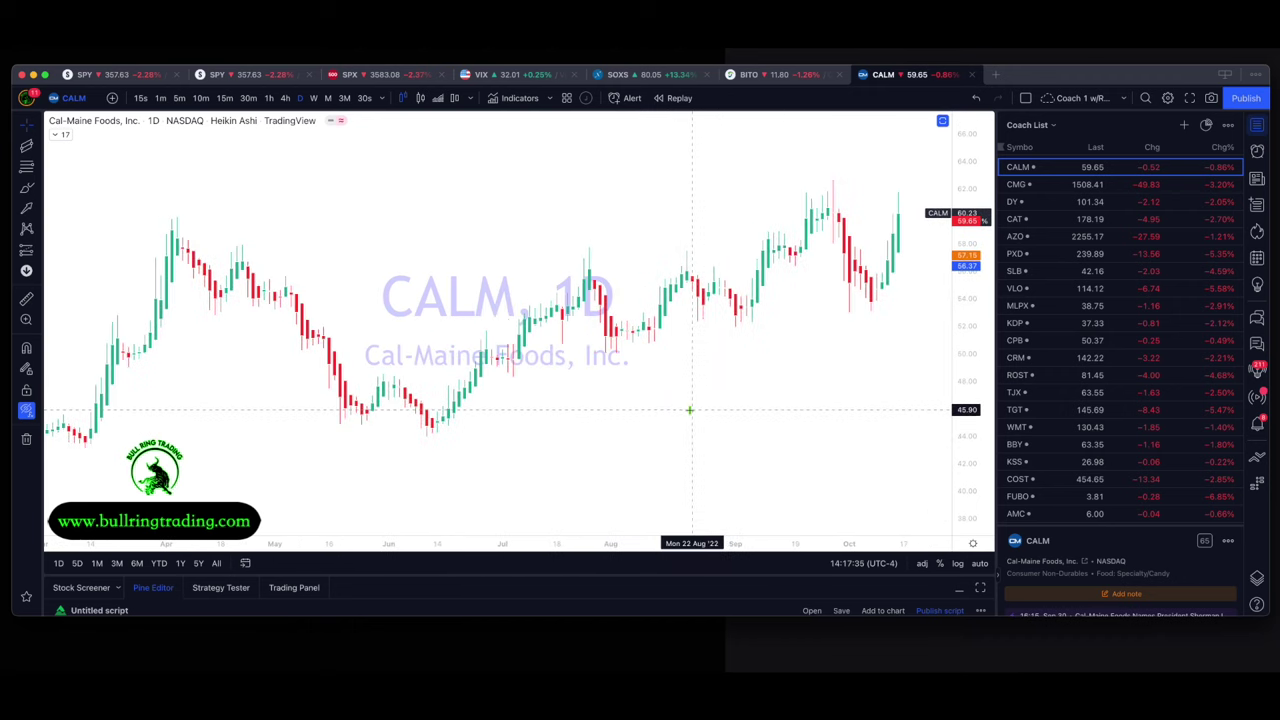
- Switch the chart to the 1-minute interval, reset it and examine the candles of 13 and 14 Oct 2022
{"action": "left_click", "coordinate": [161, 98]}
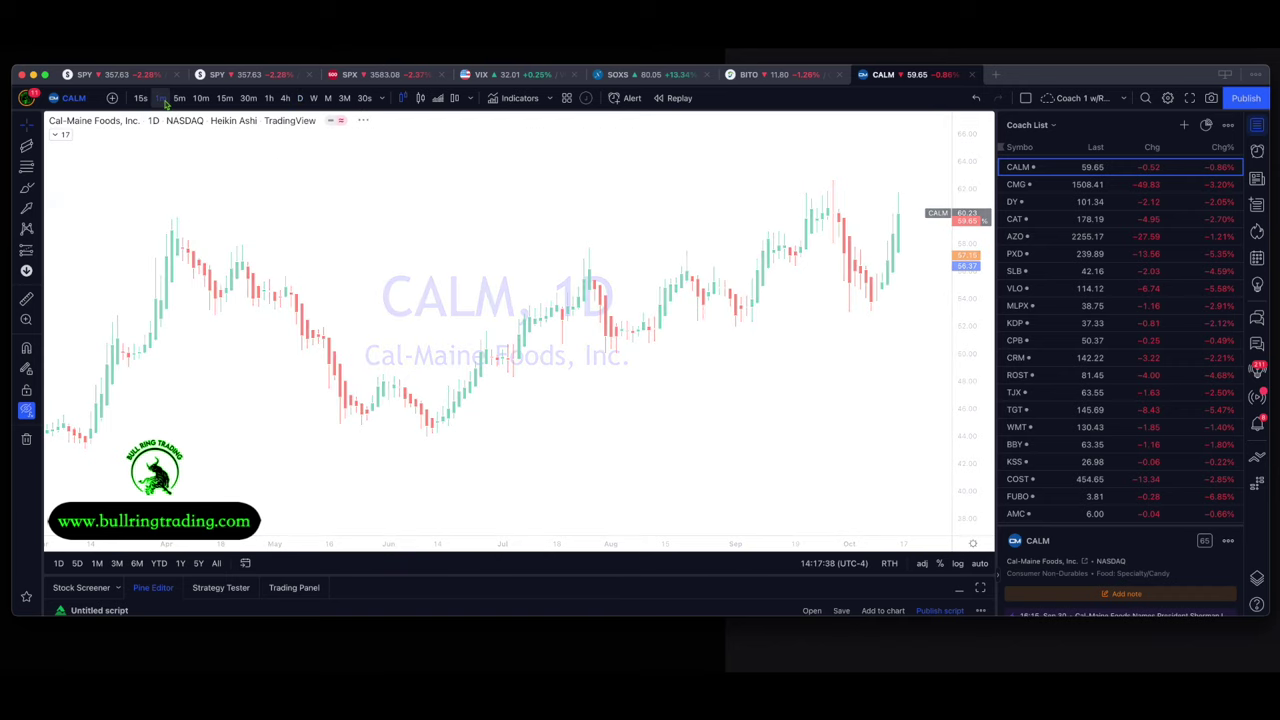
{"action": "right_click", "coordinate": [404, 360]}
{"action": "left_click", "coordinate": [449, 311]}
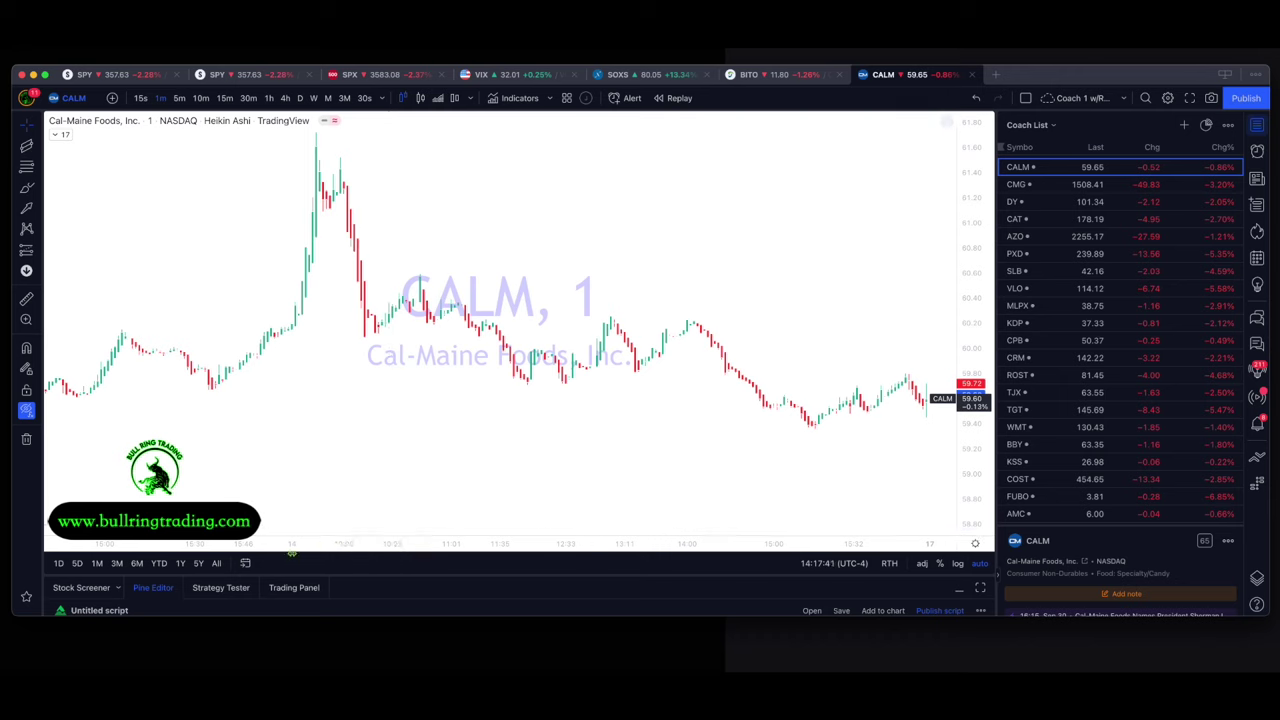
{"action": "left_click_drag", "start_coordinate": [293, 547], "coordinate": [651, 486]}
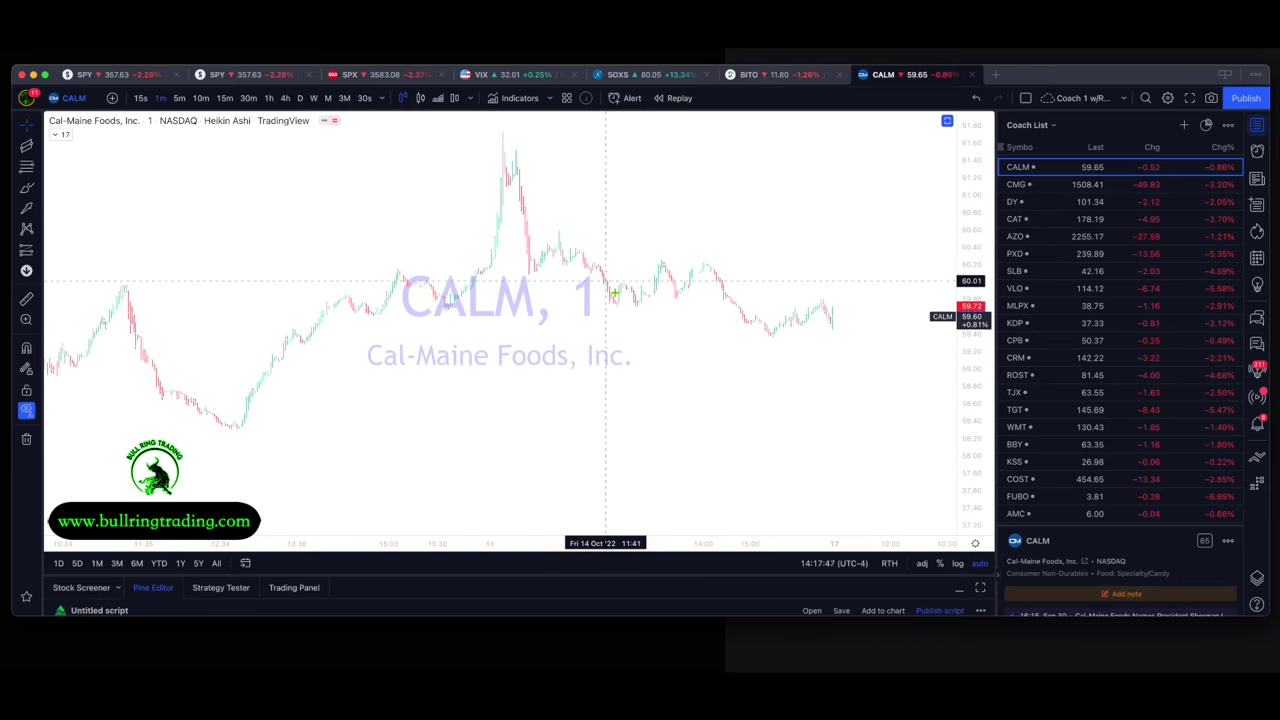
{"action": "left_click_drag", "start_coordinate": [497, 380], "coordinate": [583, 400]}
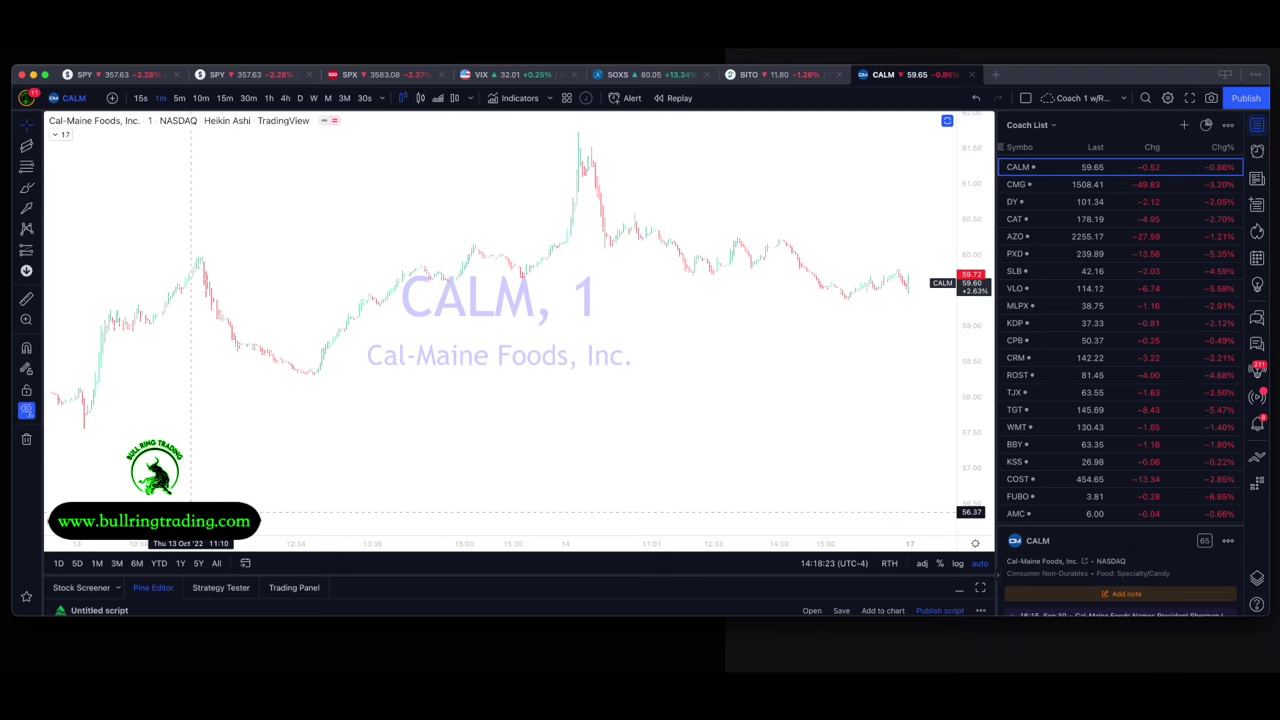
- Return the CALM chart to the daily interval and reset its view to show the candles since early 2021
{"action": "left_click", "coordinate": [300, 97]}
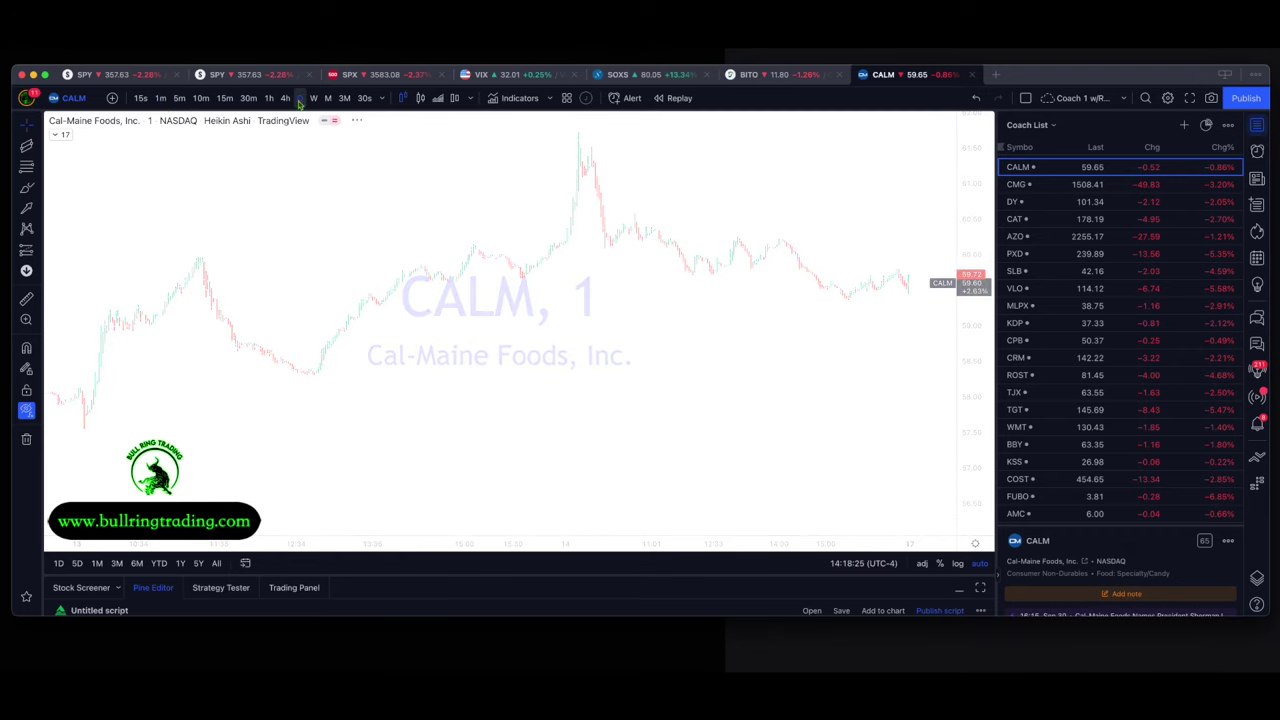
{"action": "right_click", "coordinate": [380, 285]}
{"action": "left_click_drag", "start_coordinate": [743, 423], "coordinate": [643, 457]}
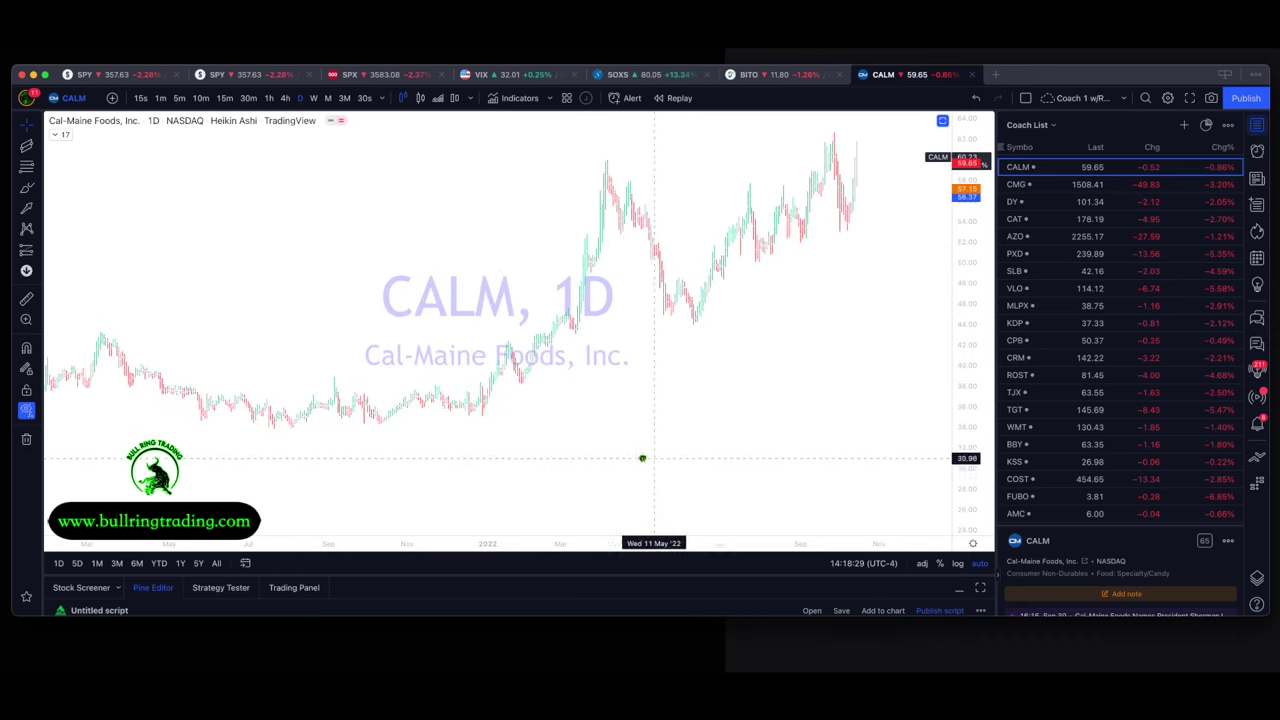